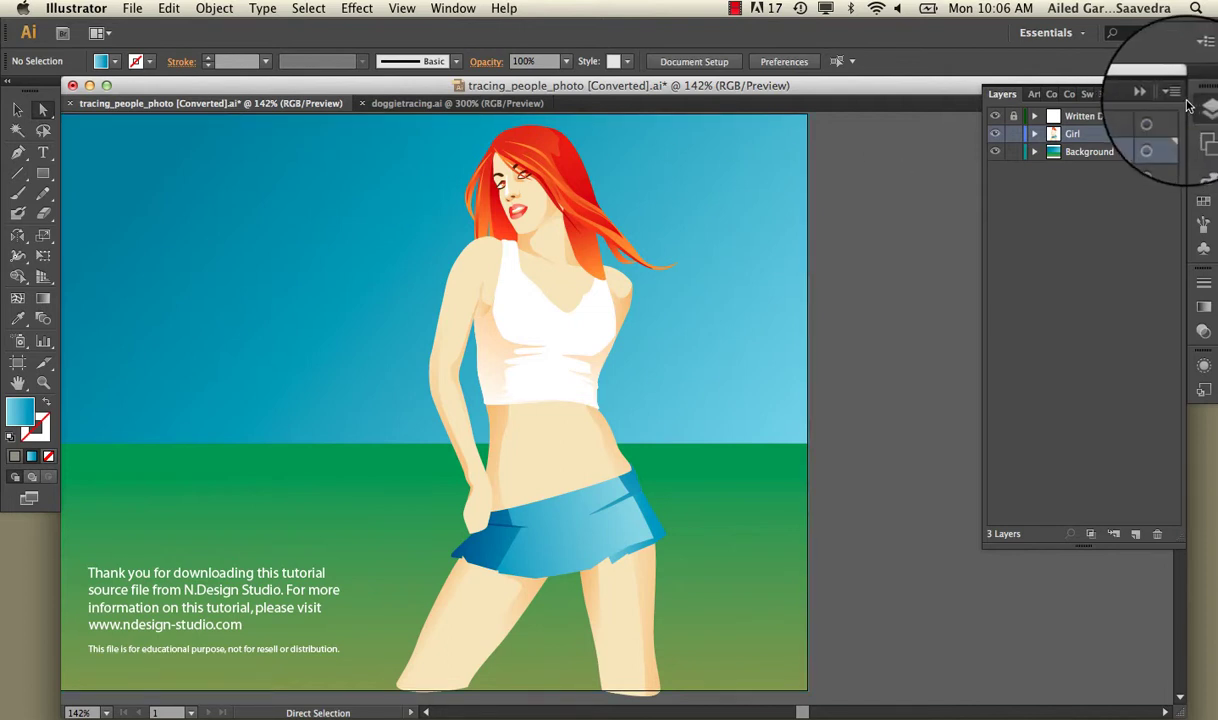
Step: Detach the Layers panel from the dock and widen it enough to read the full layer names
{"action": "left_click", "coordinate": [453, 8]}
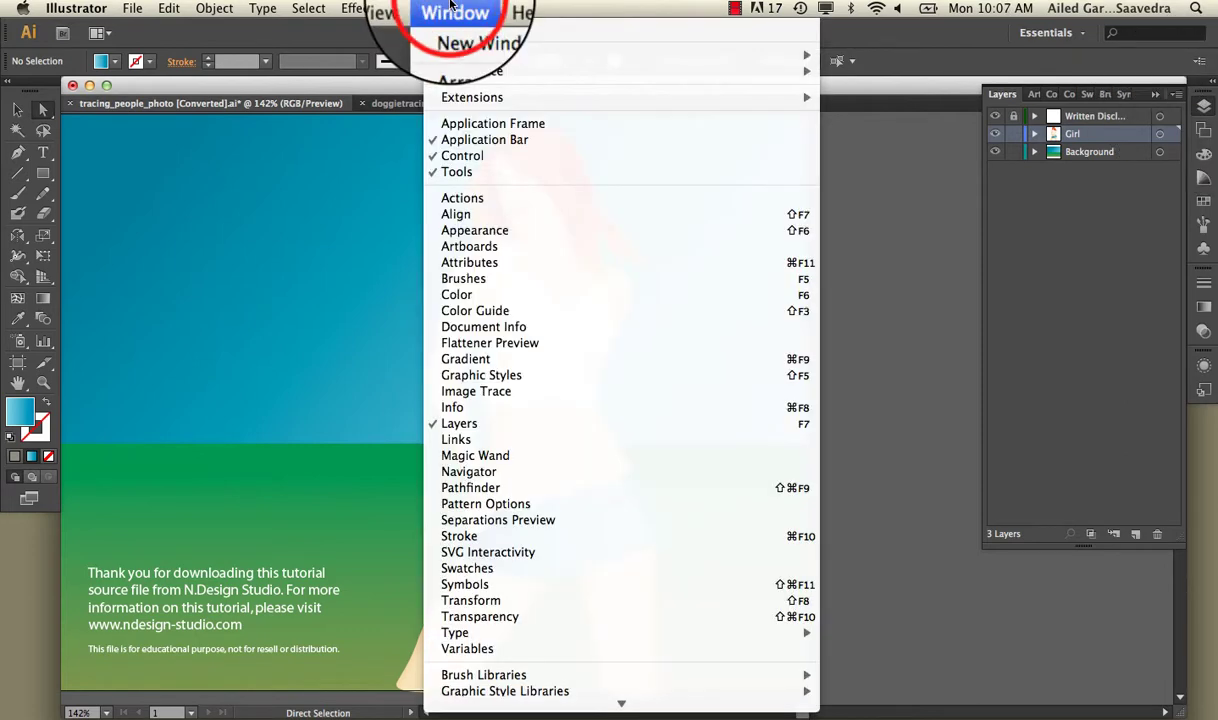
{"action": "left_click", "coordinate": [521, 426]}
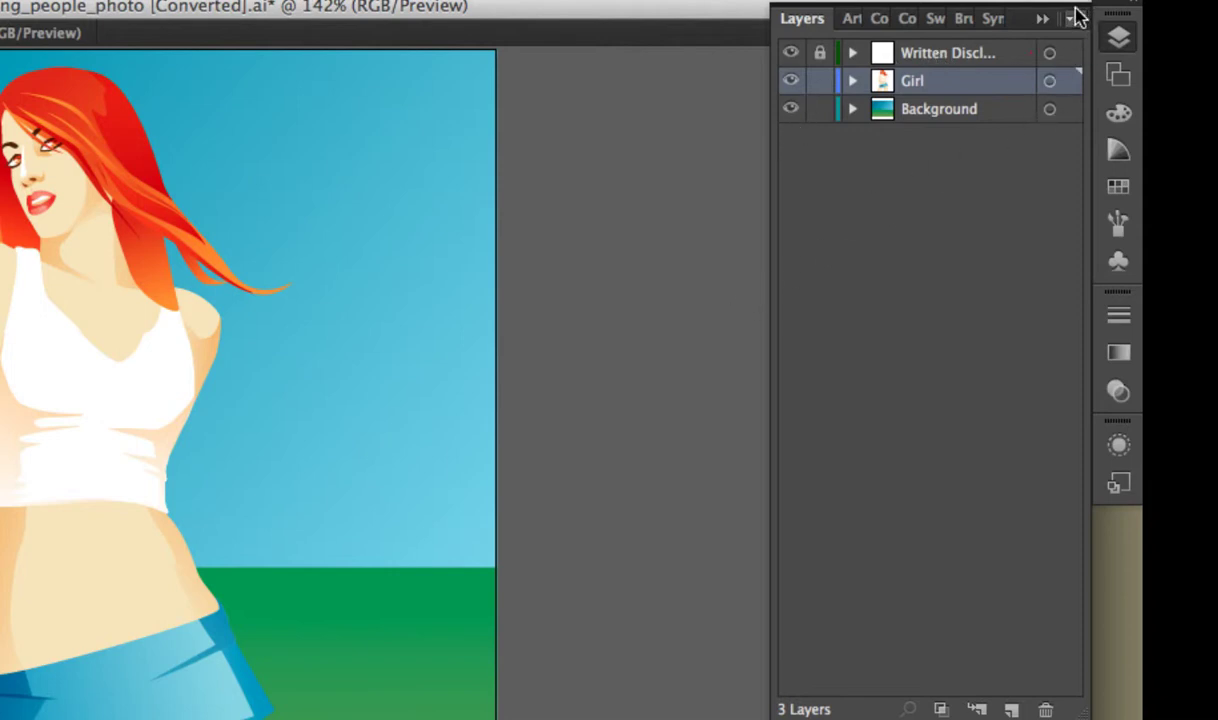
{"action": "left_click_drag", "start_coordinate": [1078, 14], "coordinate": [875, 54]}
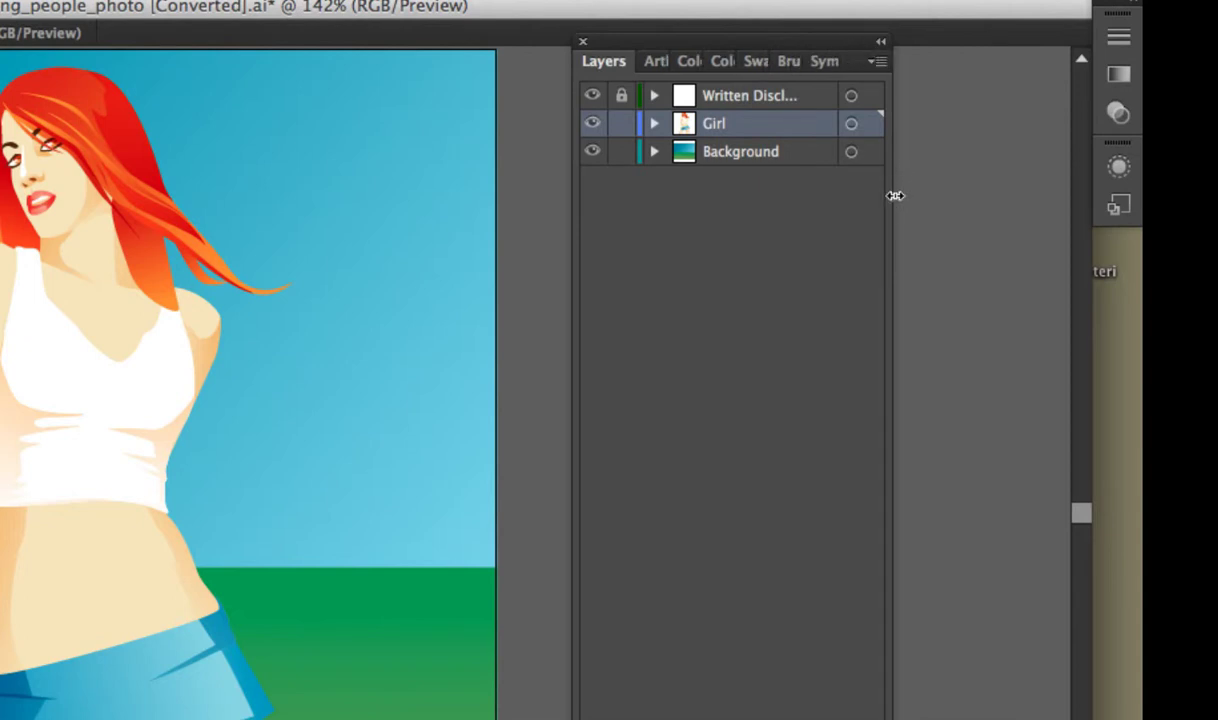
{"action": "left_click_drag", "start_coordinate": [889, 195], "coordinate": [1014, 184]}
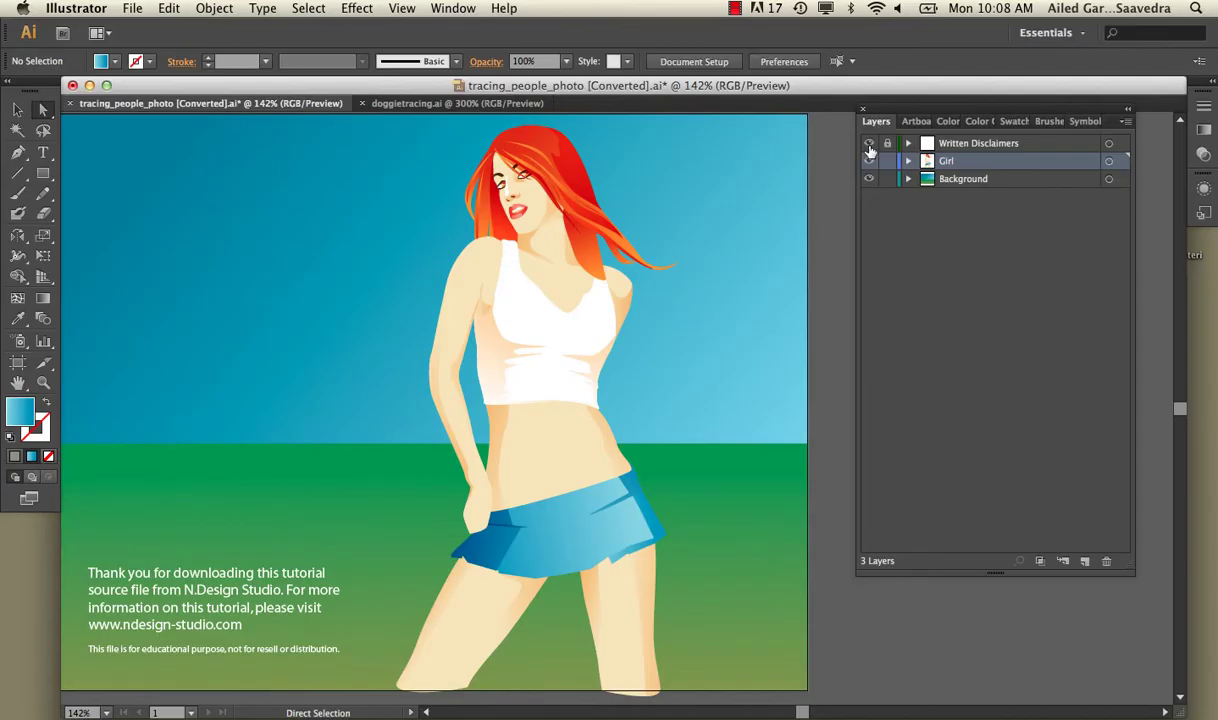
Step: Hide and reshow the Written Disclaimers layer to check which artwork it holds
{"action": "left_click", "coordinate": [869, 144]}
{"action": "left_click", "coordinate": [869, 144]}
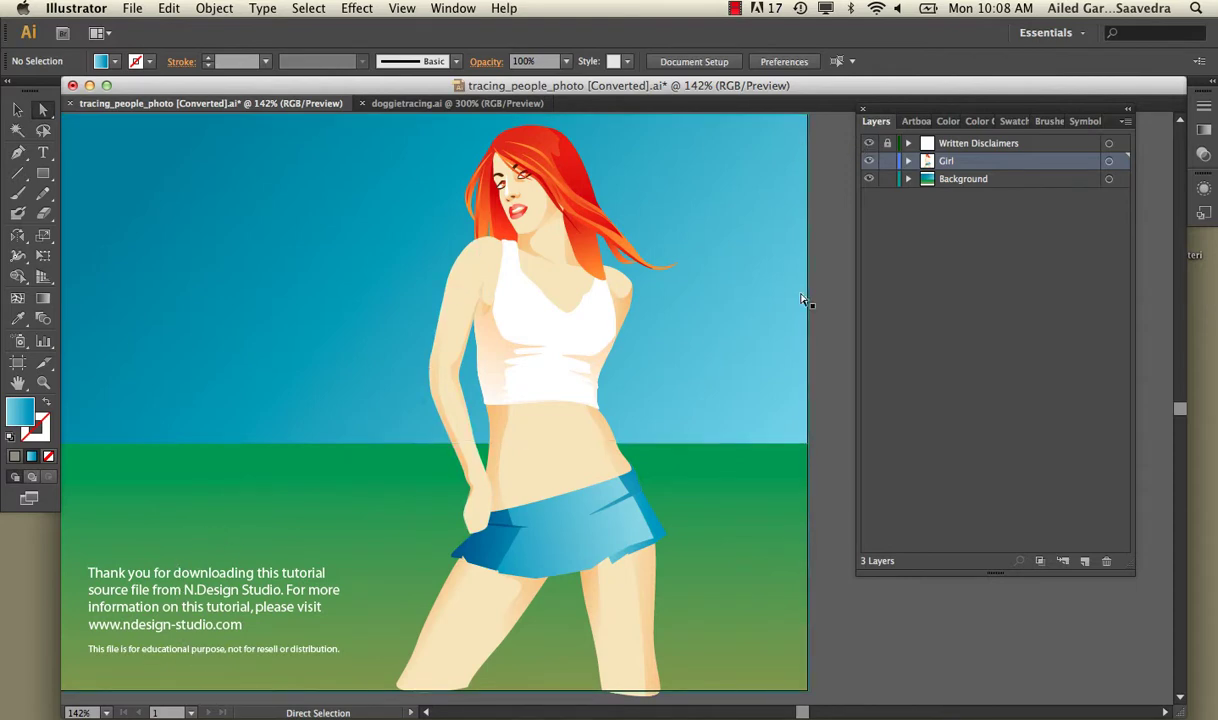
{"action": "left_click", "coordinate": [870, 144]}
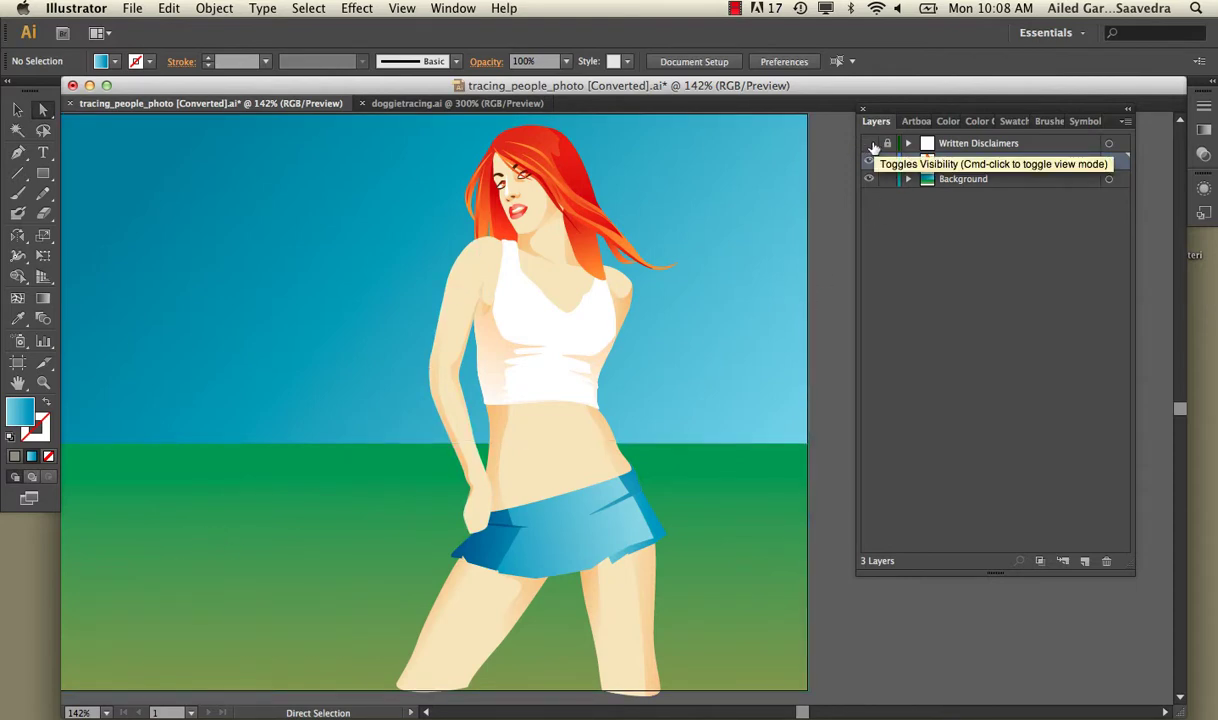
{"action": "left_click", "coordinate": [870, 144]}
Step: Try to move the disclaimer text on the locked Written Disclaimers layer, and undo the resulting shift of the green background
{"action": "left_click", "coordinate": [887, 144]}
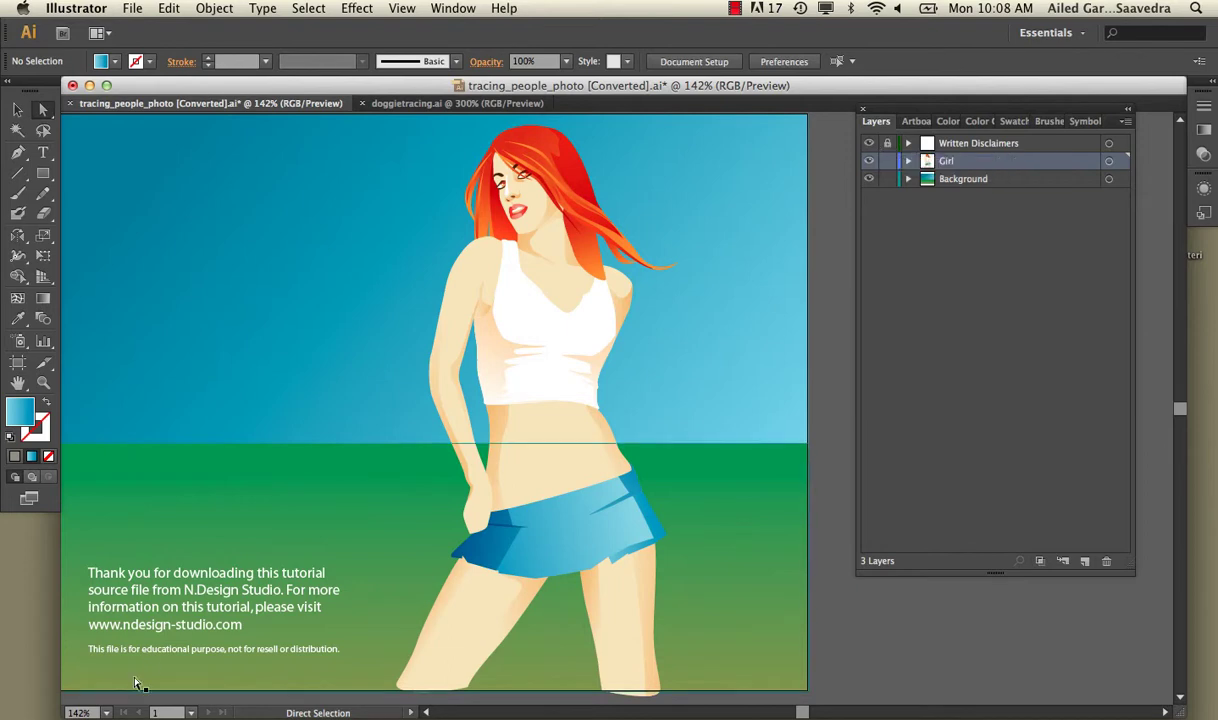
{"action": "left_click_drag", "start_coordinate": [169, 632], "coordinate": [258, 552]}
{"action": "key", "text": "ctrl+z"}
{"action": "key", "text": "ctrl+shift+a"}
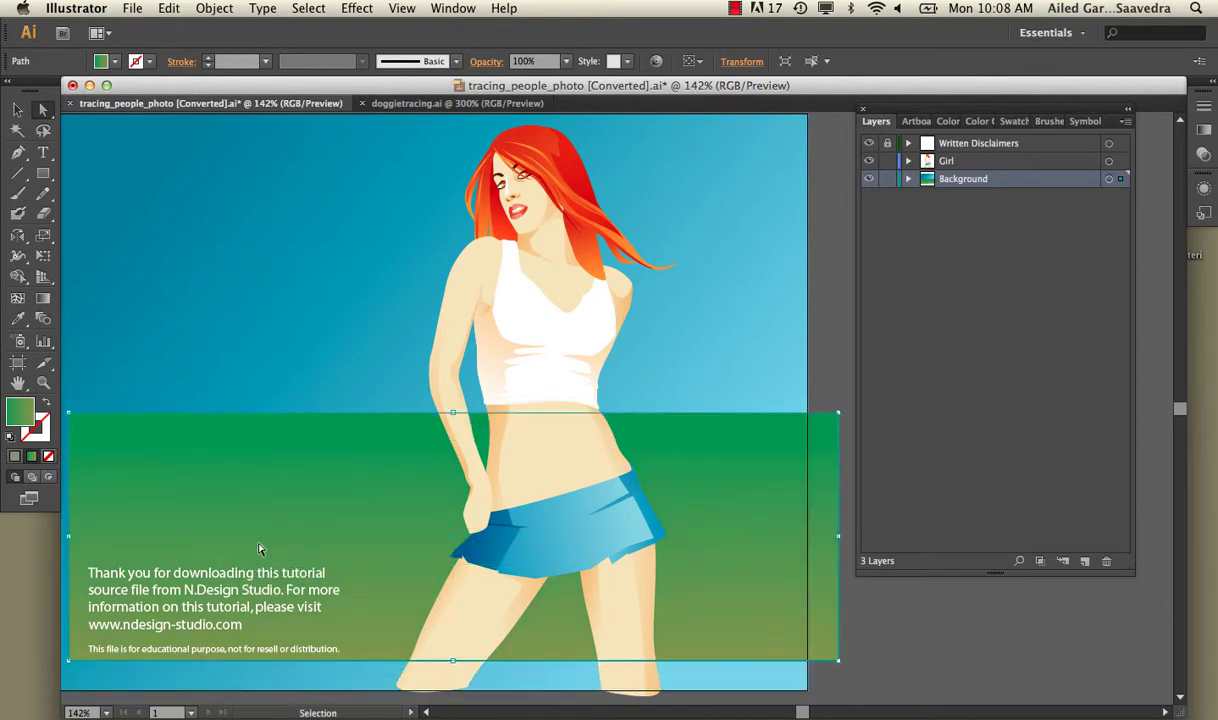
{"action": "key", "text": "ctrl+z"}
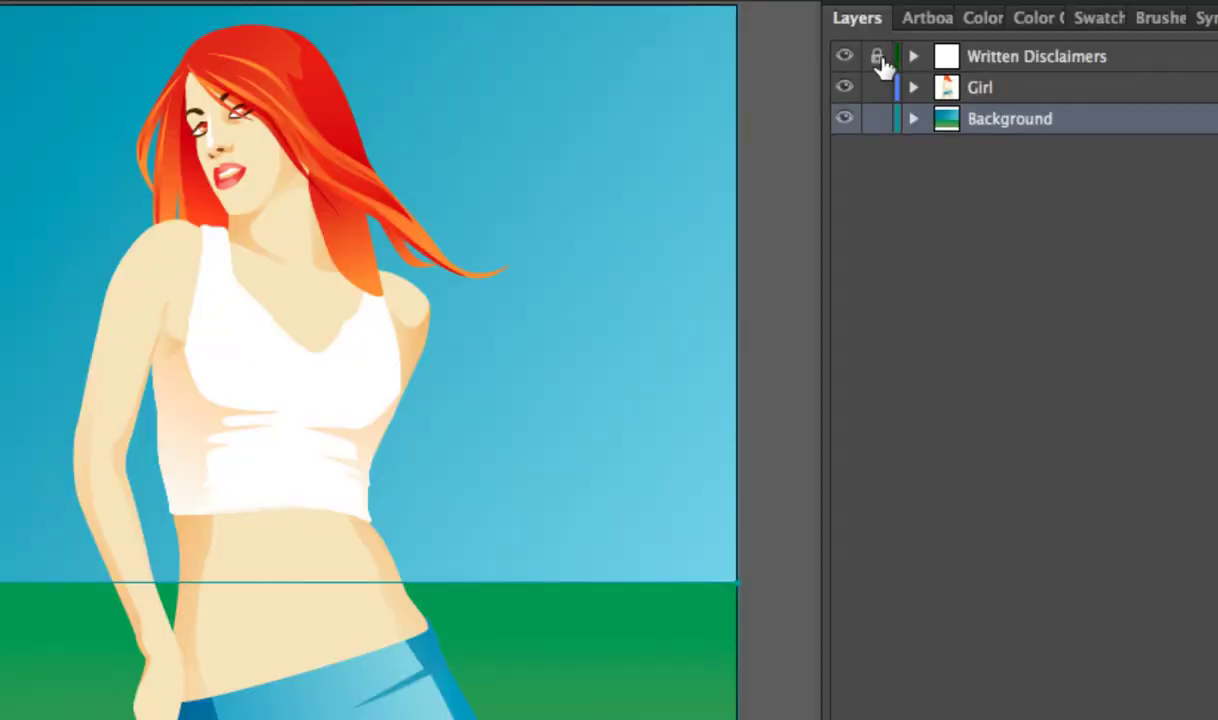
Step: Unlock the Written Disclaimers layer and expand it to list its contents
{"action": "left_click", "coordinate": [877, 58]}
{"action": "left_click", "coordinate": [913, 57]}
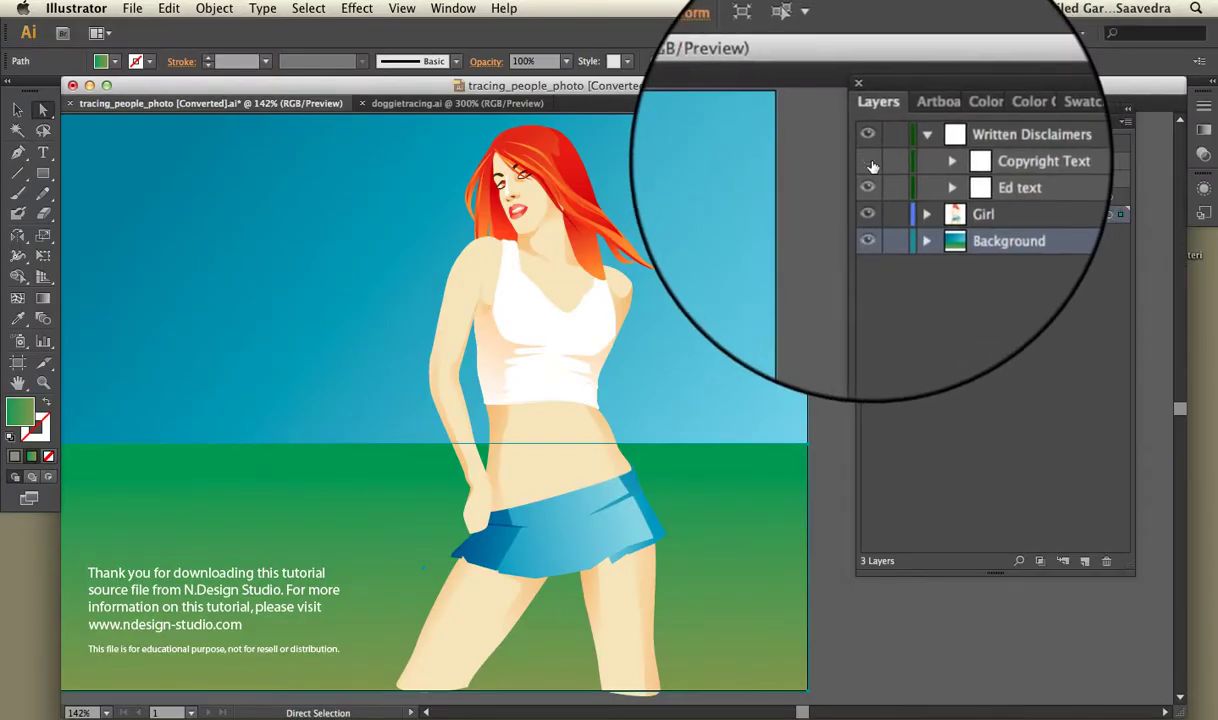
Step: Examine the contents of Written Disclaimers by hiding and reshowing Copyright Text, Ed text and the whole layer, and expanding and collapsing Copyright Text
{"action": "left_click", "coordinate": [870, 163]}
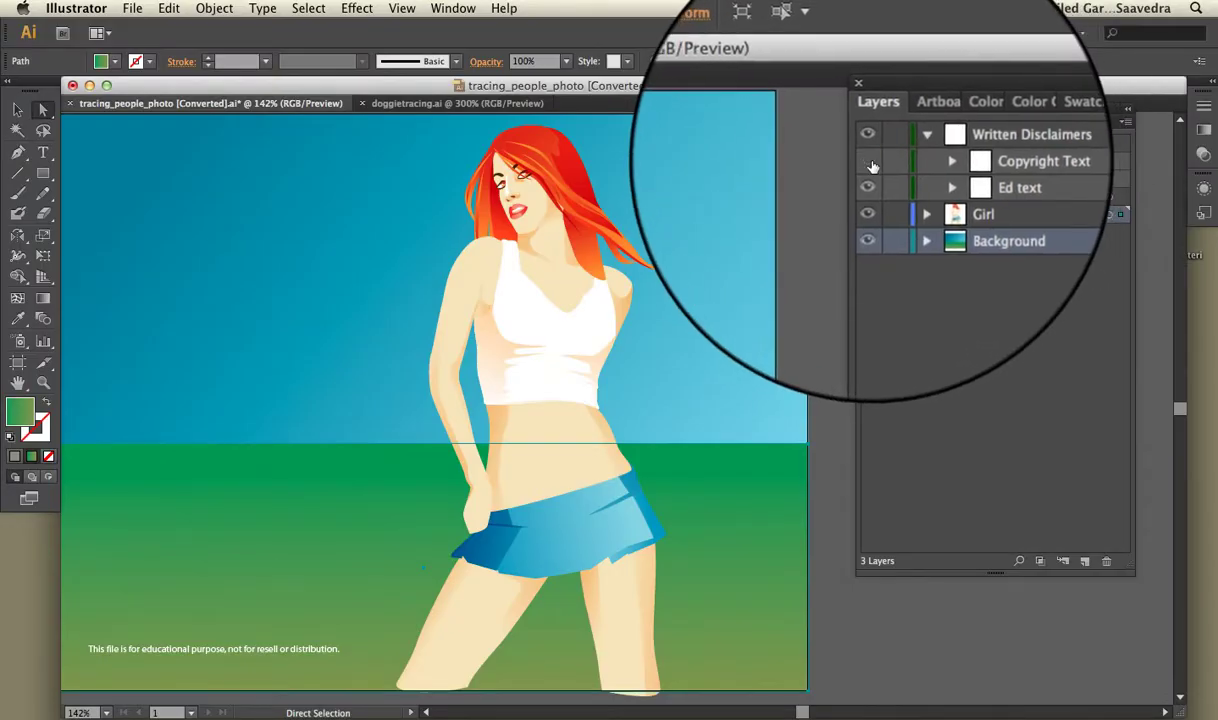
{"action": "left_click", "coordinate": [869, 162]}
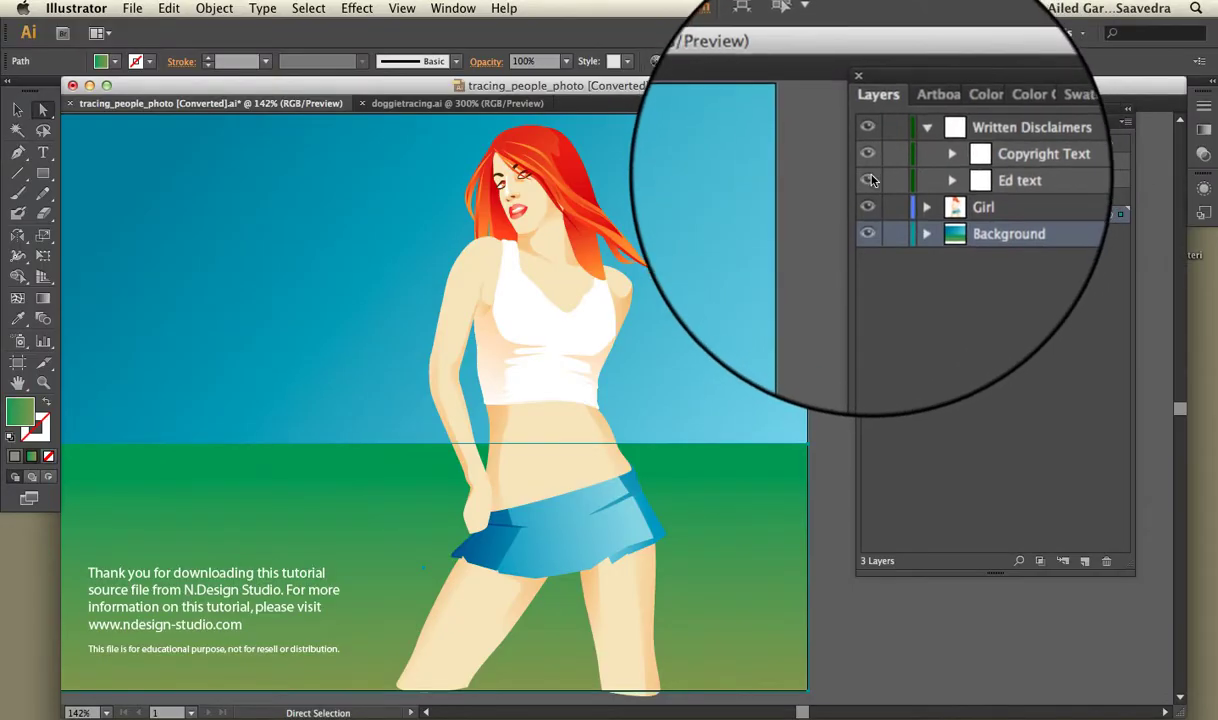
{"action": "left_click", "coordinate": [869, 180]}
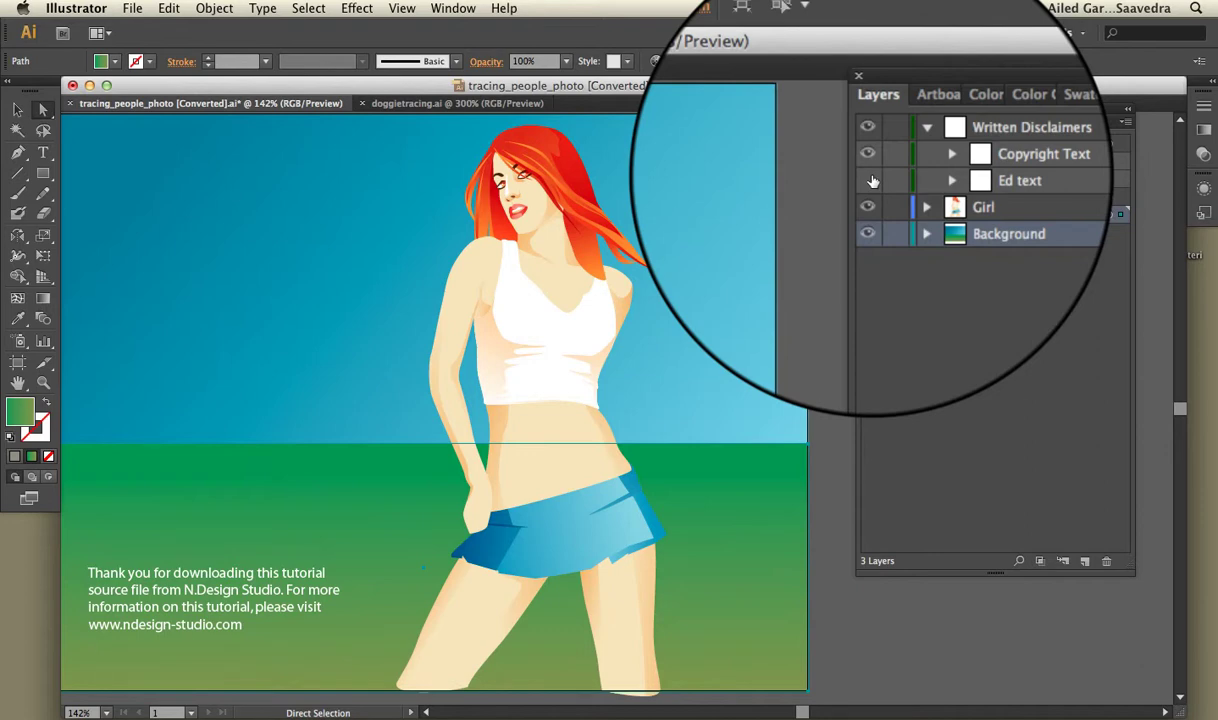
{"action": "left_click", "coordinate": [870, 180]}
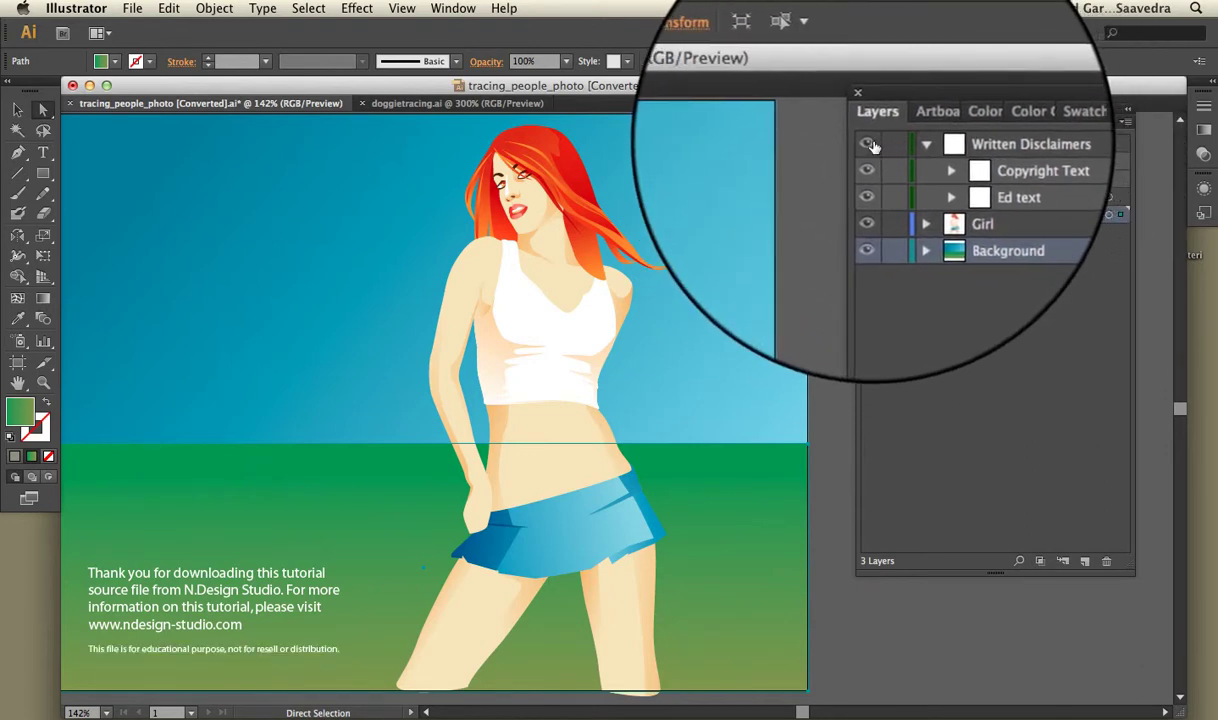
{"action": "left_click", "coordinate": [874, 146]}
{"action": "left_click", "coordinate": [873, 146]}
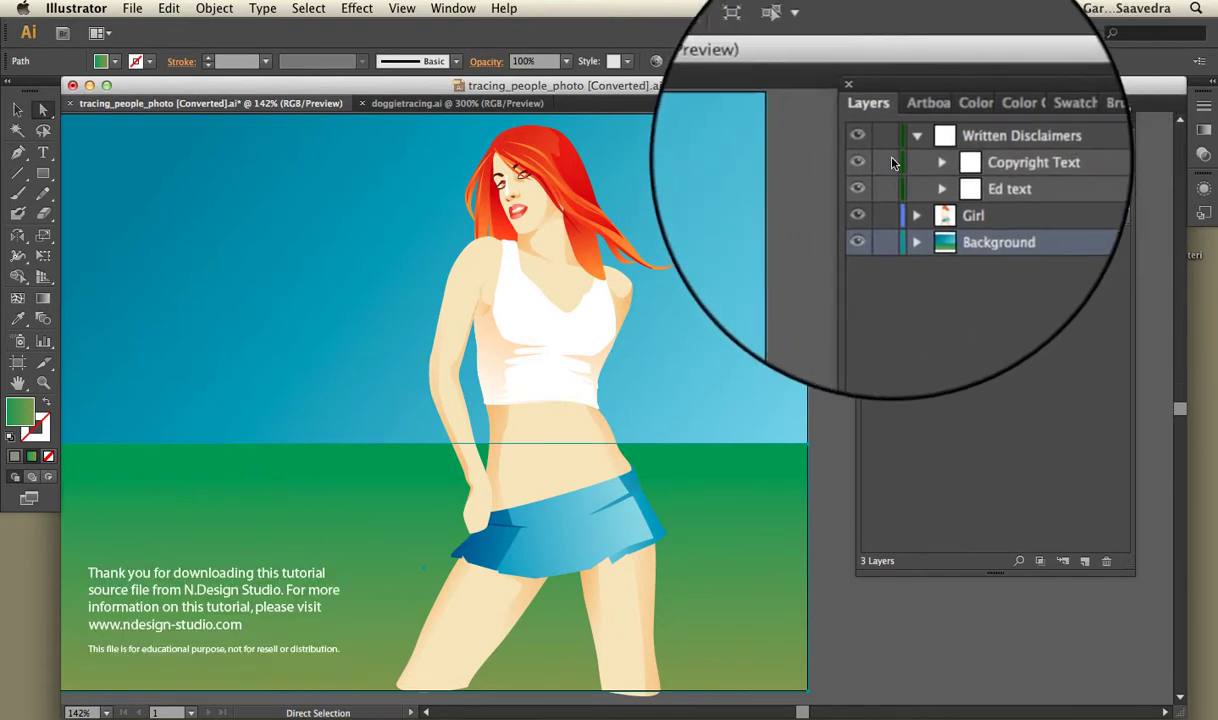
{"action": "left_click", "coordinate": [869, 162]}
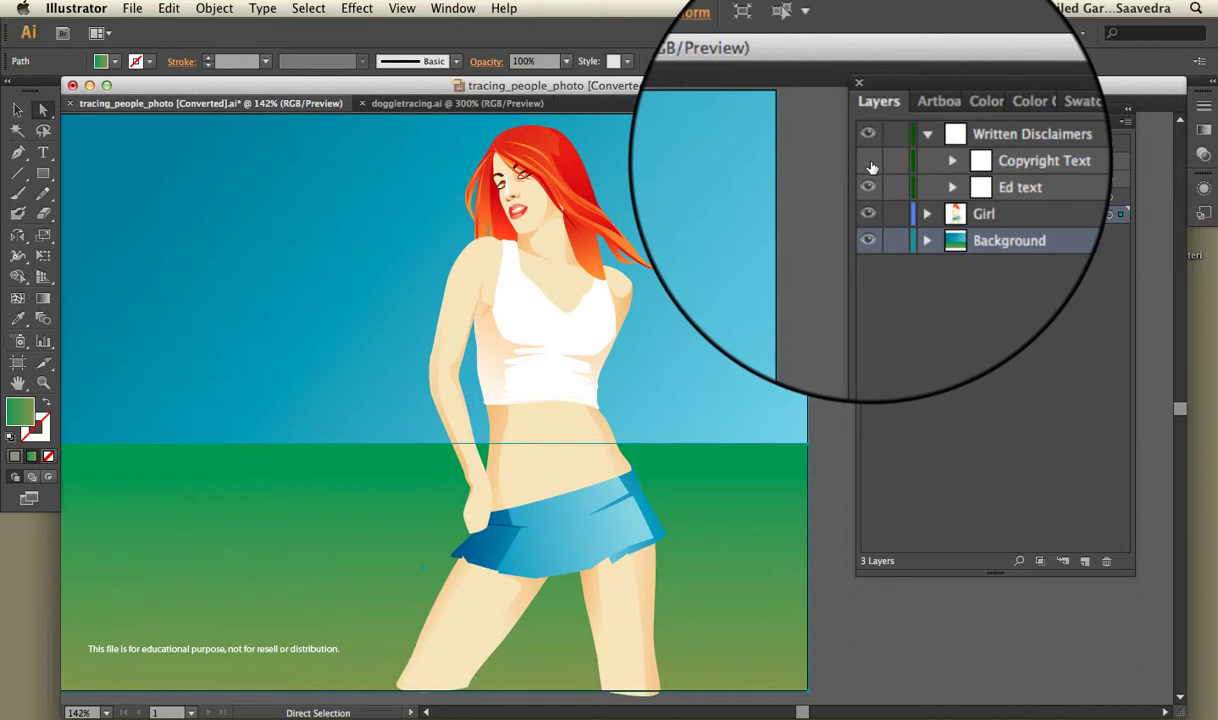
{"action": "left_click", "coordinate": [869, 162]}
{"action": "left_click", "coordinate": [927, 167]}
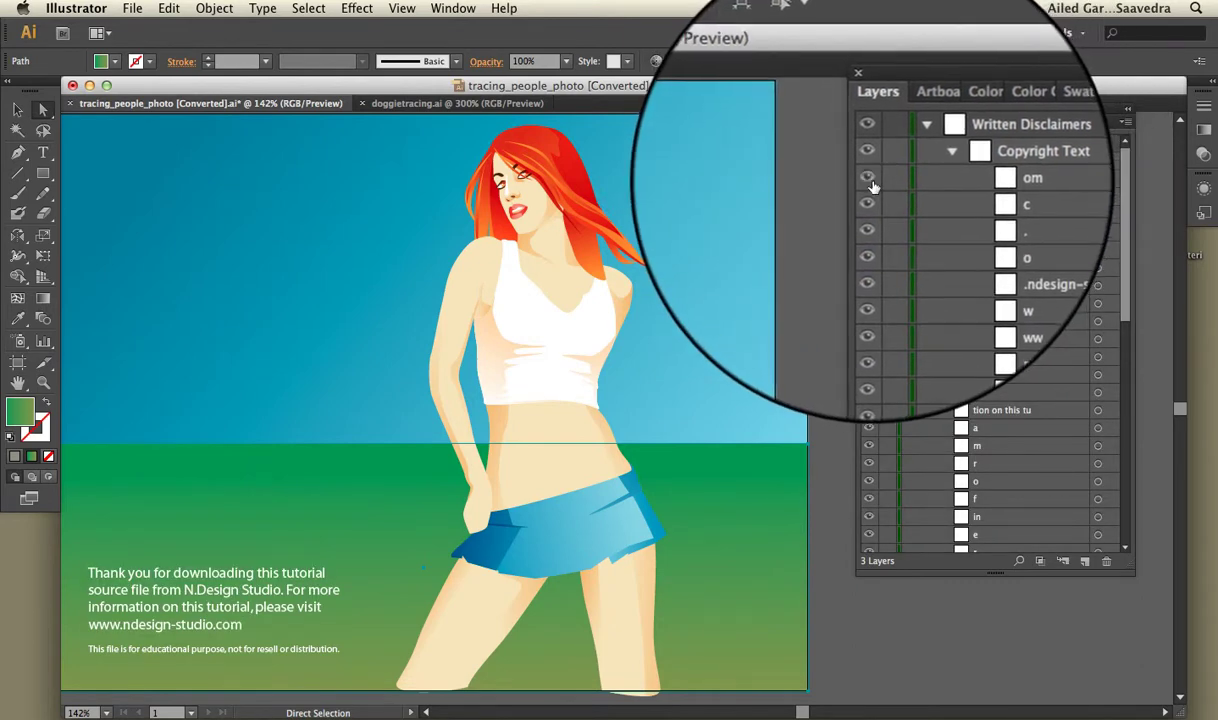
{"action": "left_click", "coordinate": [927, 167]}
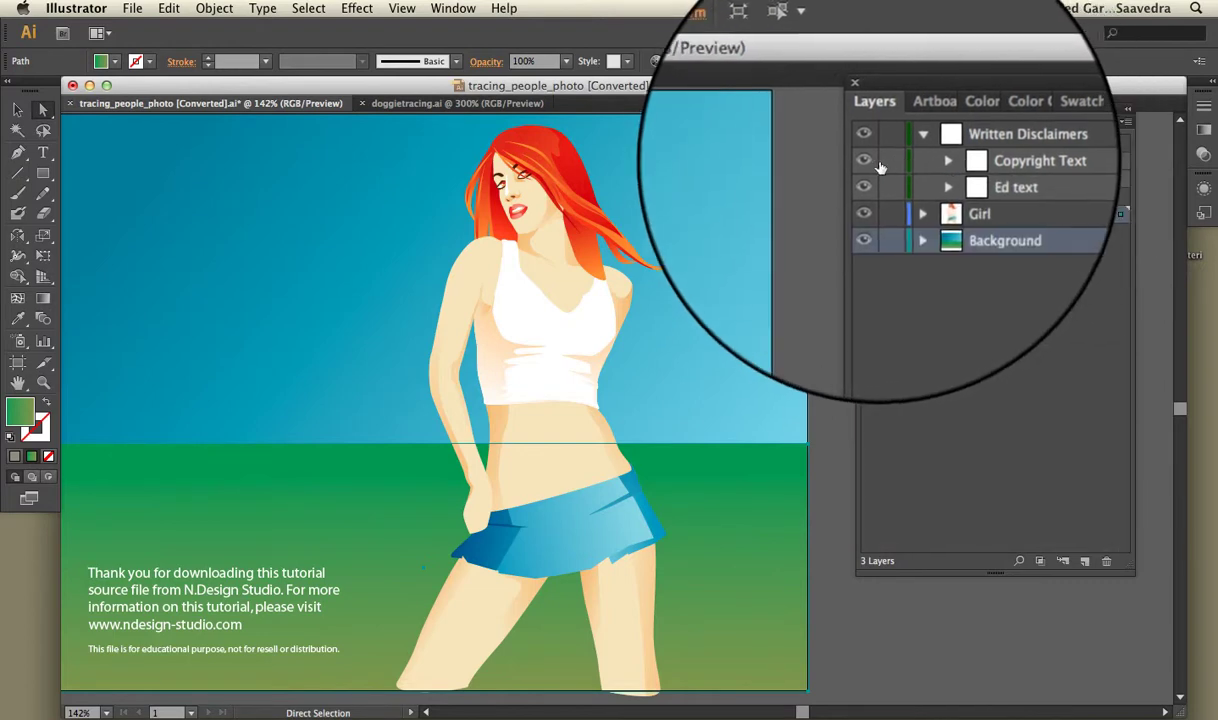
Step: Lock Copyright Text, try to move its text on the artboard, undo the attempt and unlock it
{"action": "left_click", "coordinate": [898, 163]}
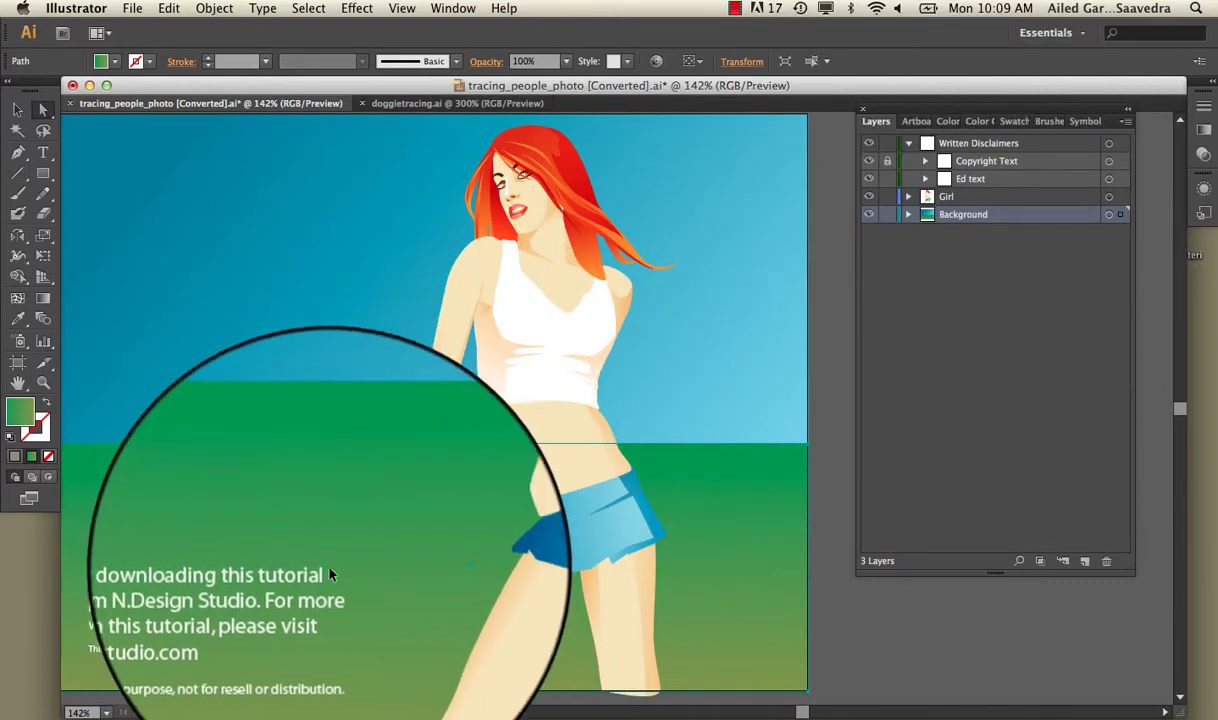
{"action": "left_click_drag", "start_coordinate": [313, 540], "coordinate": [362, 543]}
{"action": "key", "text": "ctrl+z"}
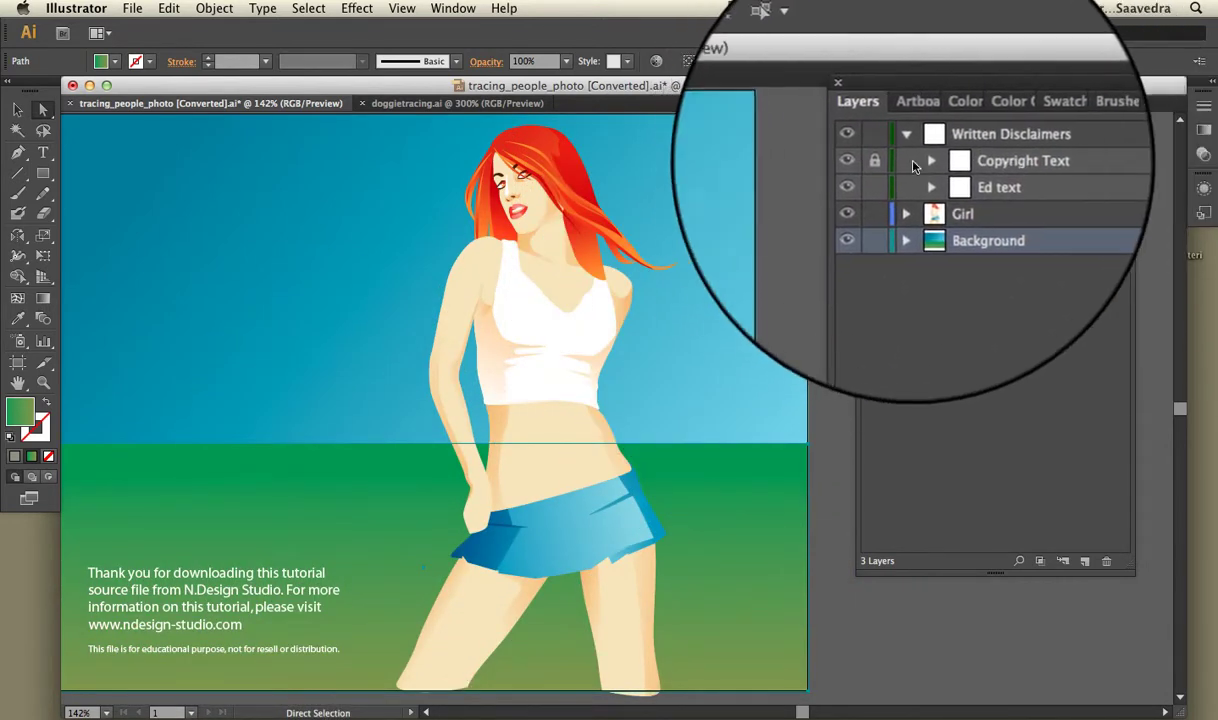
{"action": "left_click", "coordinate": [889, 163]}
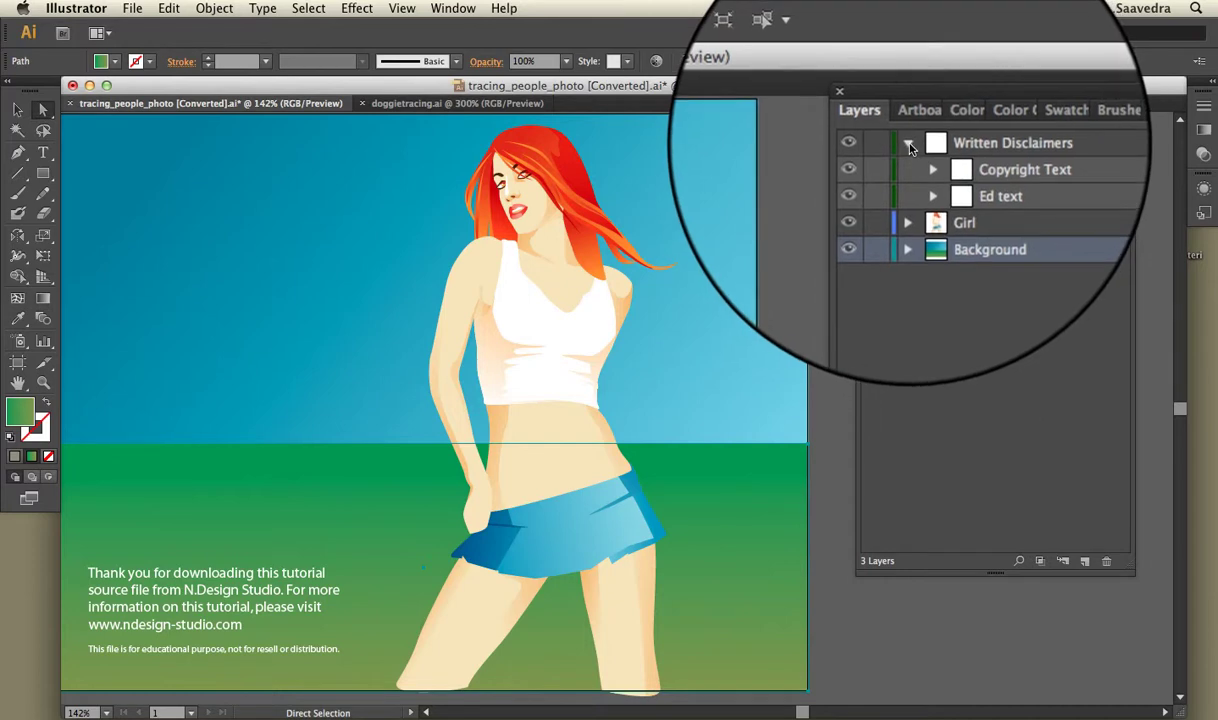
Step: Select the artwork of Copyright Text and then of Ed text through their layer targets
{"action": "left_click", "coordinate": [925, 163]}
{"action": "left_click", "coordinate": [925, 163]}
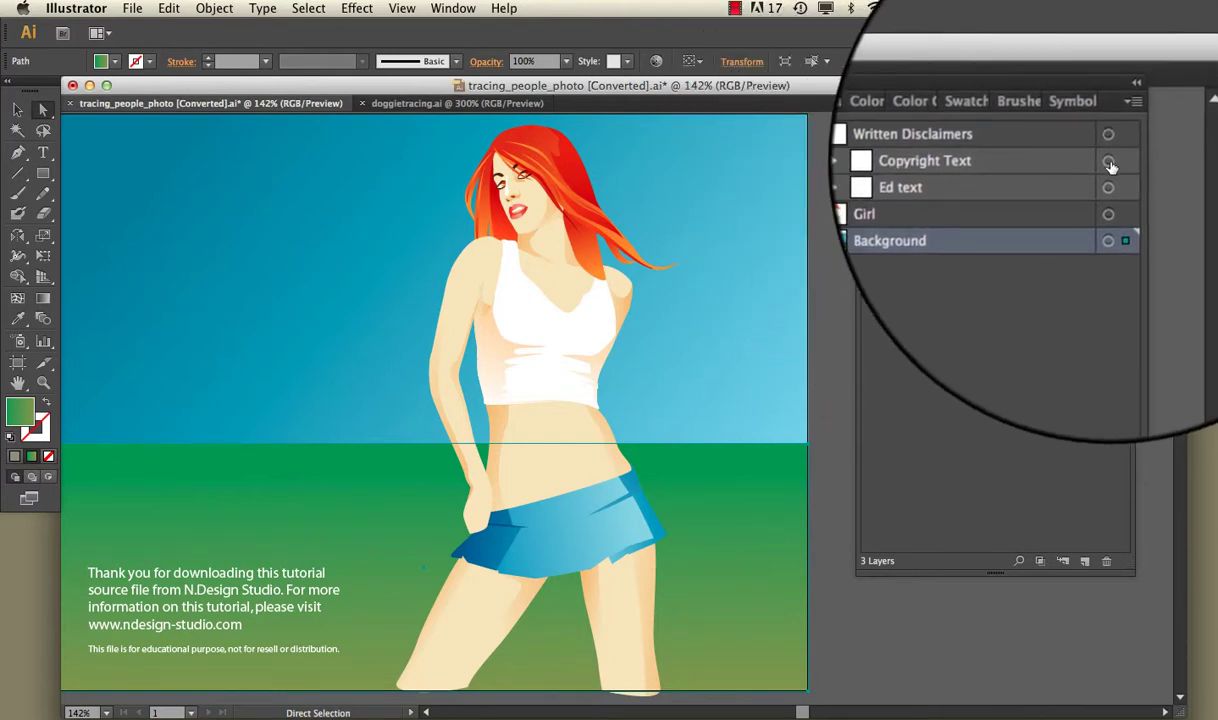
{"action": "left_click", "coordinate": [1110, 162]}
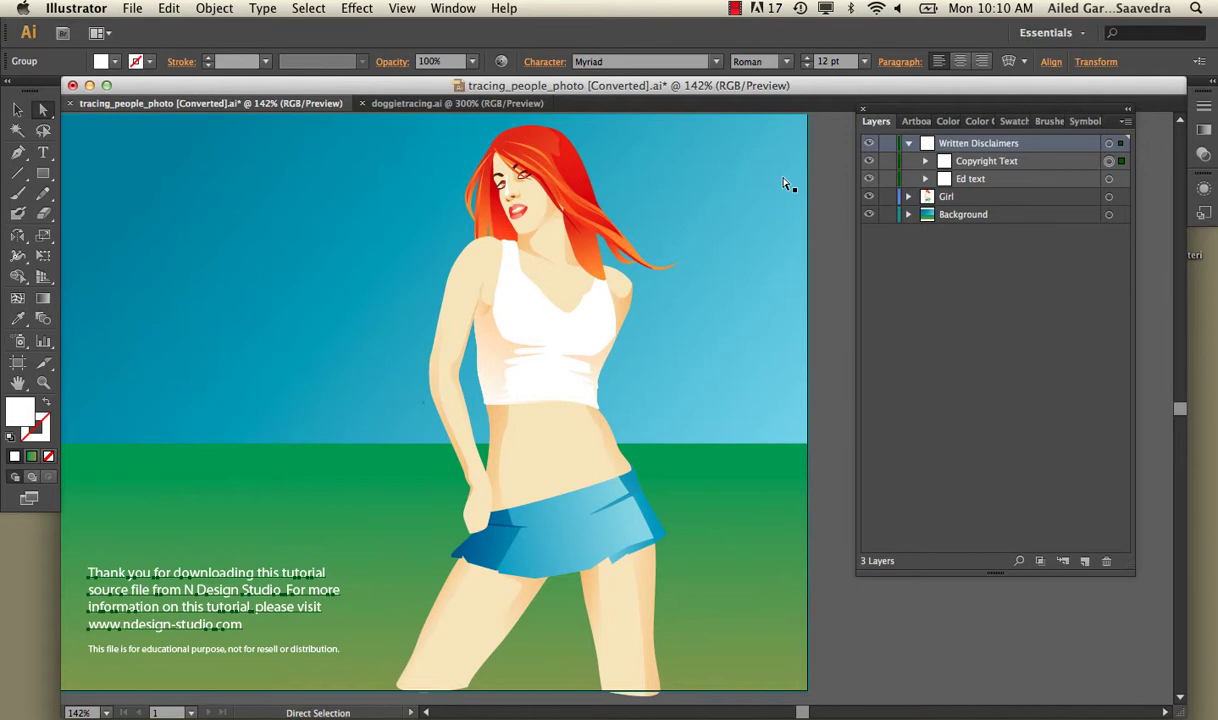
{"action": "left_click", "coordinate": [1109, 179]}
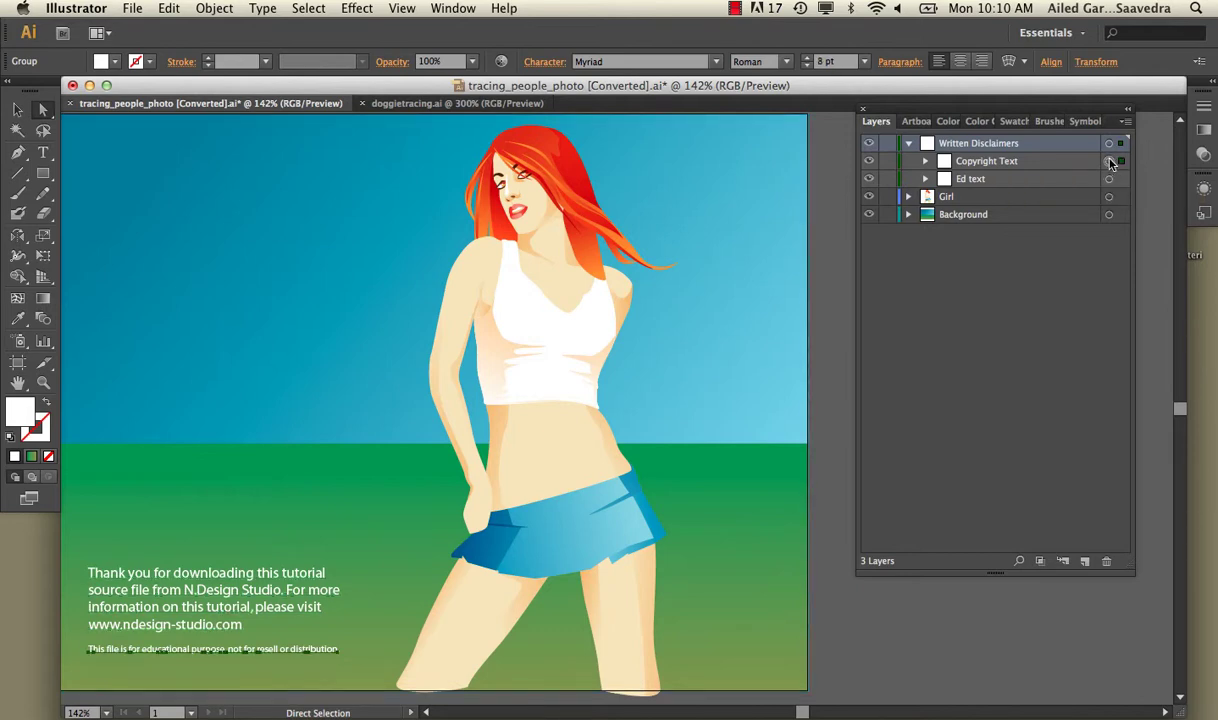
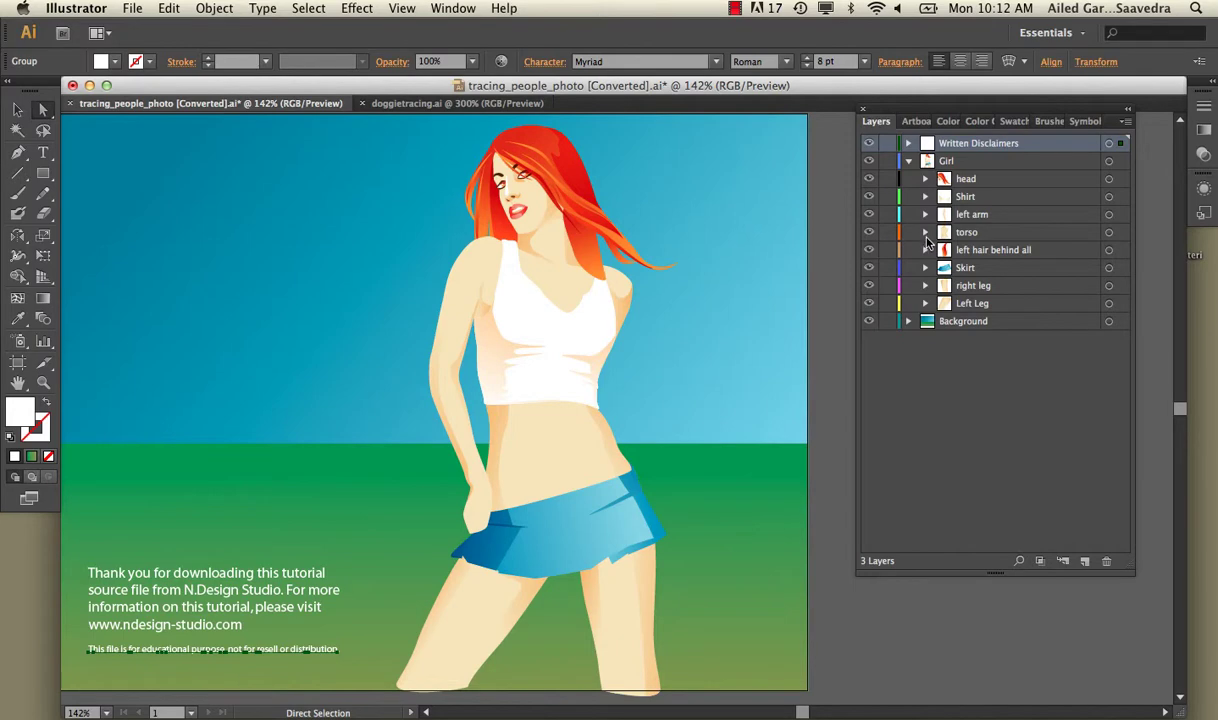
Step: Expand the right leg sublayer of Girl, toggle the visibility of its main shape and two shading shapes, and collapse it
{"action": "left_click", "coordinate": [925, 286]}
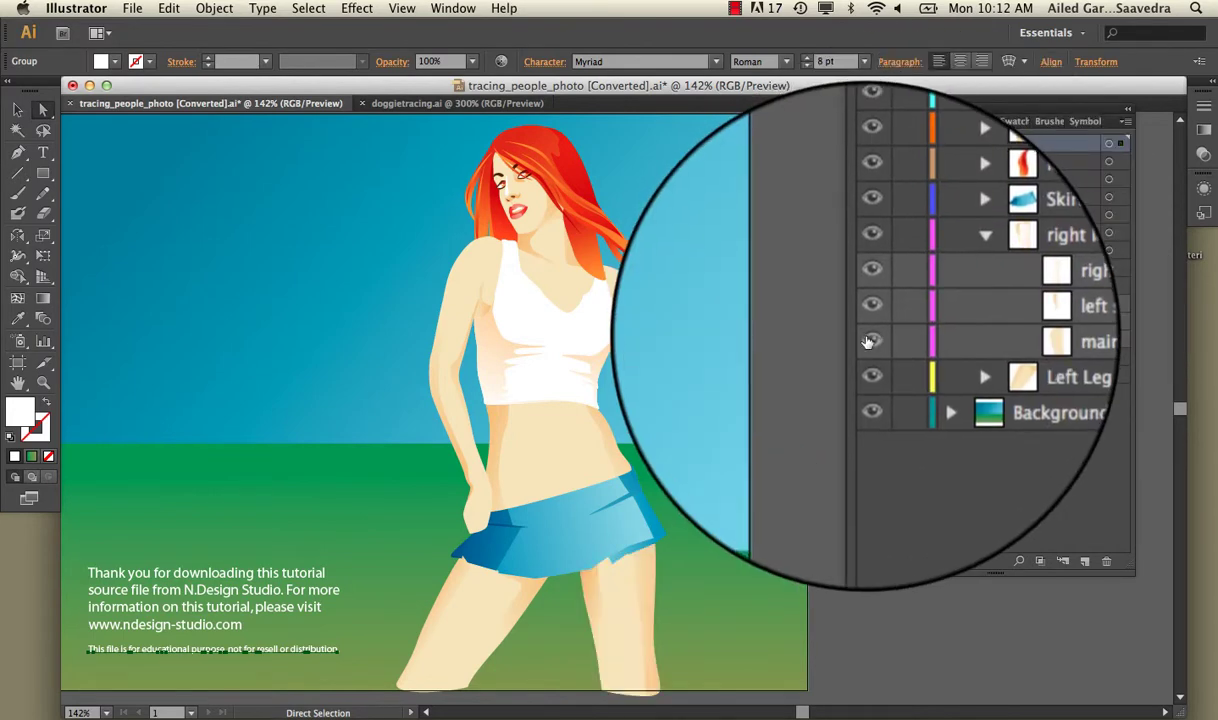
{"action": "left_click", "coordinate": [870, 342]}
{"action": "left_click", "coordinate": [872, 324]}
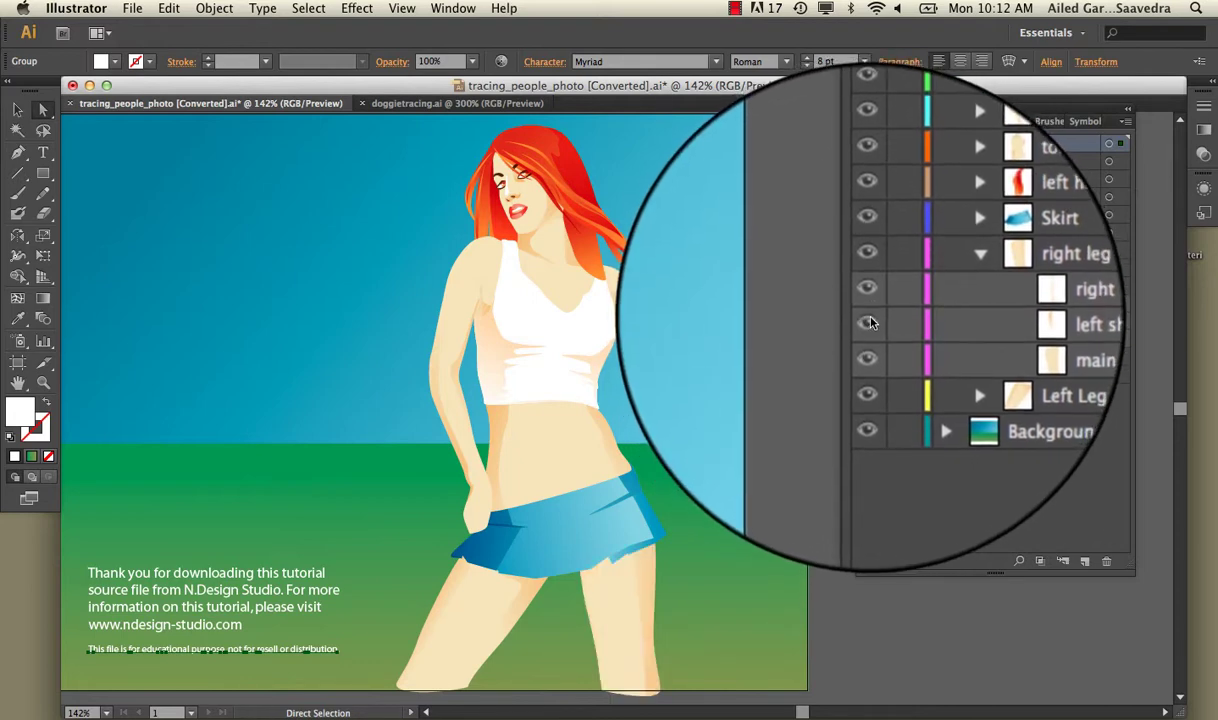
{"action": "left_click", "coordinate": [870, 322]}
{"action": "left_click", "coordinate": [869, 306]}
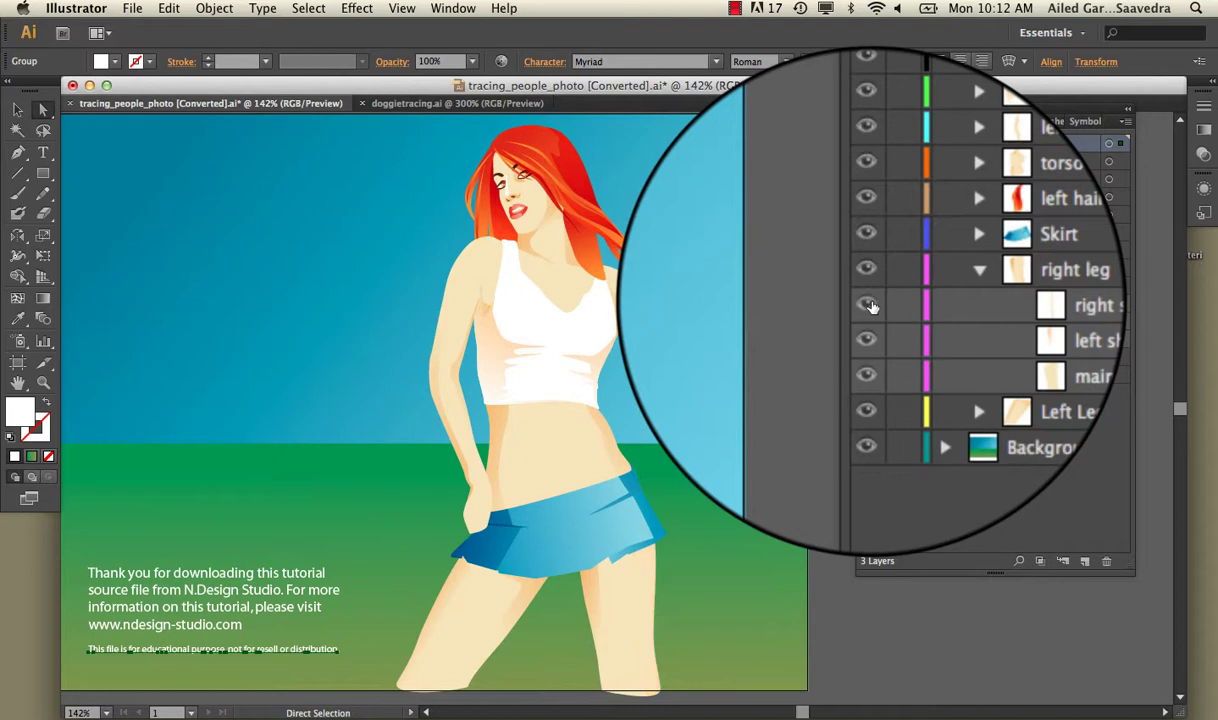
{"action": "left_click", "coordinate": [869, 306]}
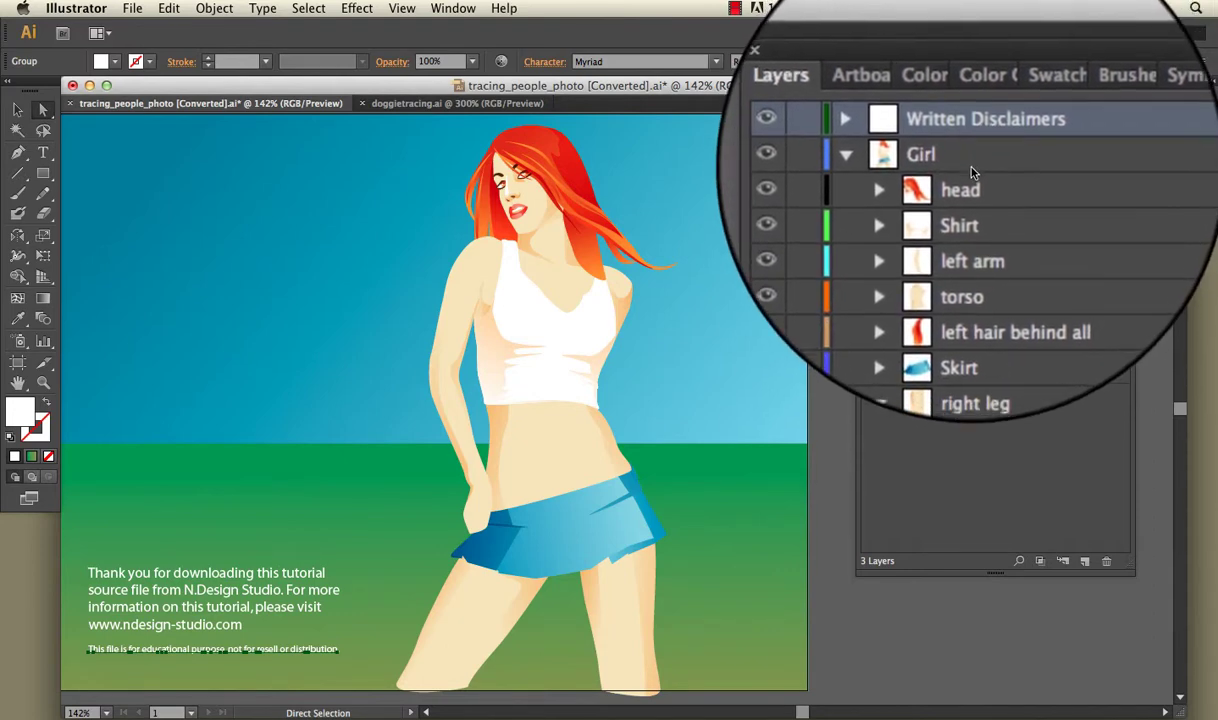
{"action": "left_click", "coordinate": [923, 286]}
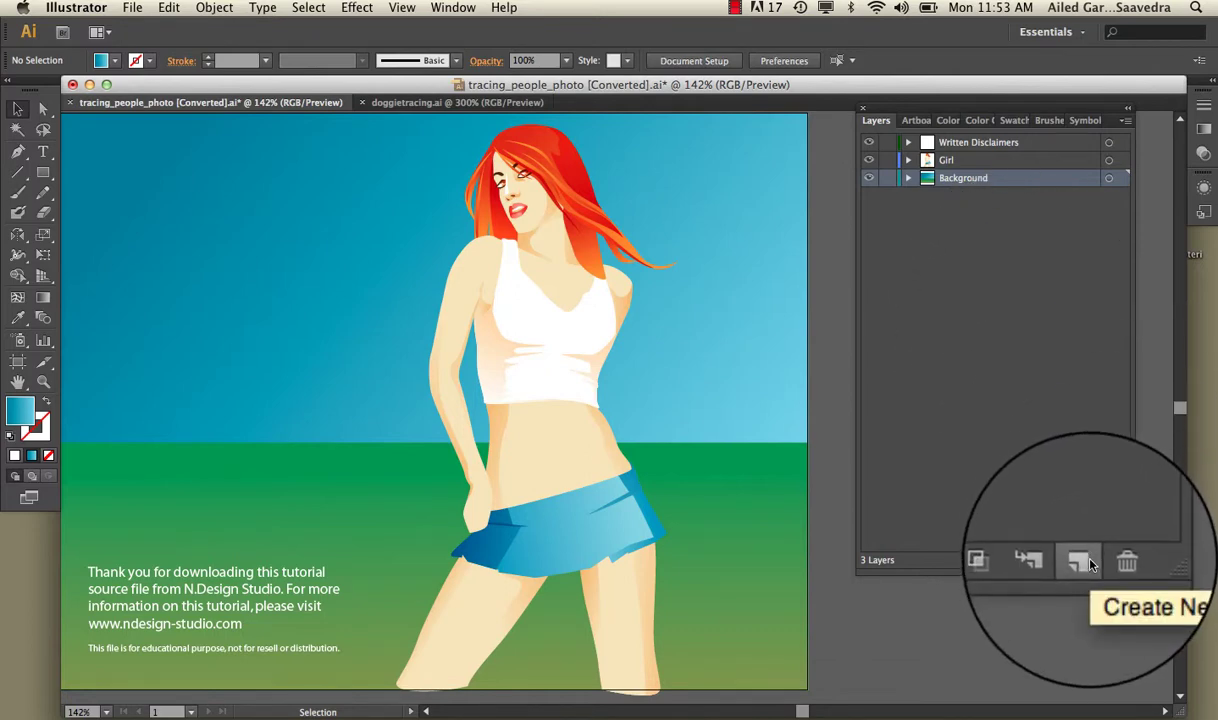
Step: Create a new layer directly above Background and name it Trees
{"action": "left_click", "coordinate": [1090, 565]}
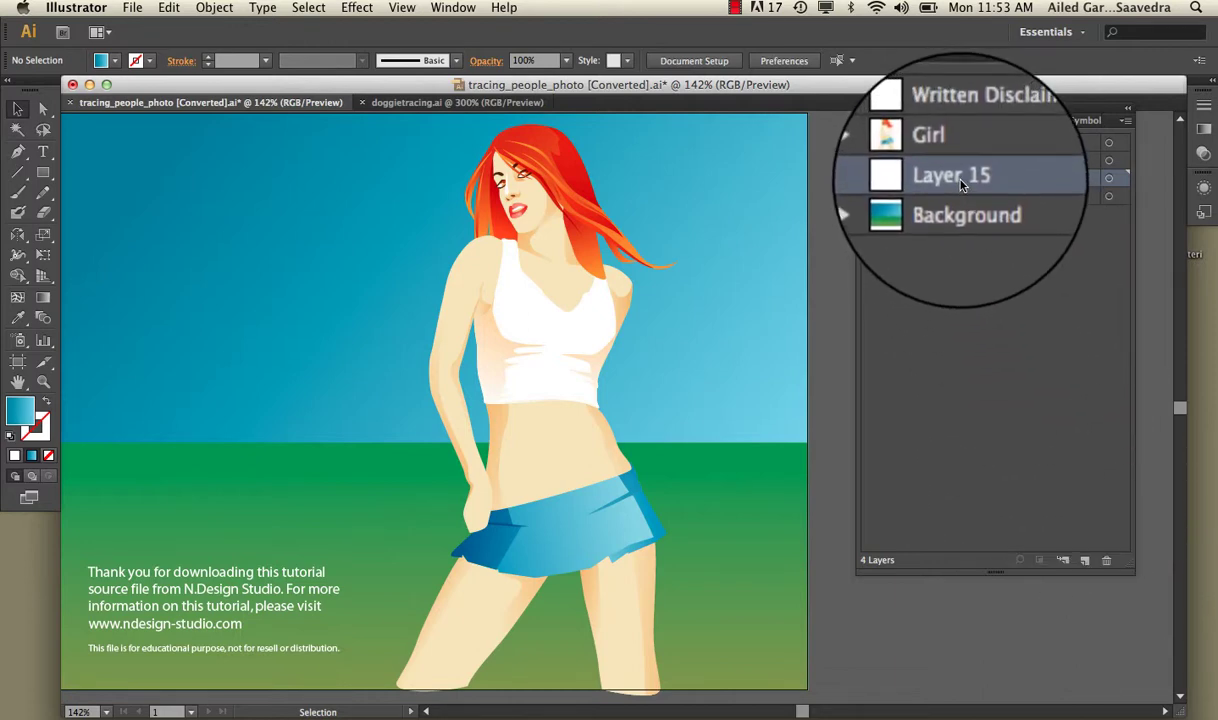
{"action": "double_click", "coordinate": [962, 185]}
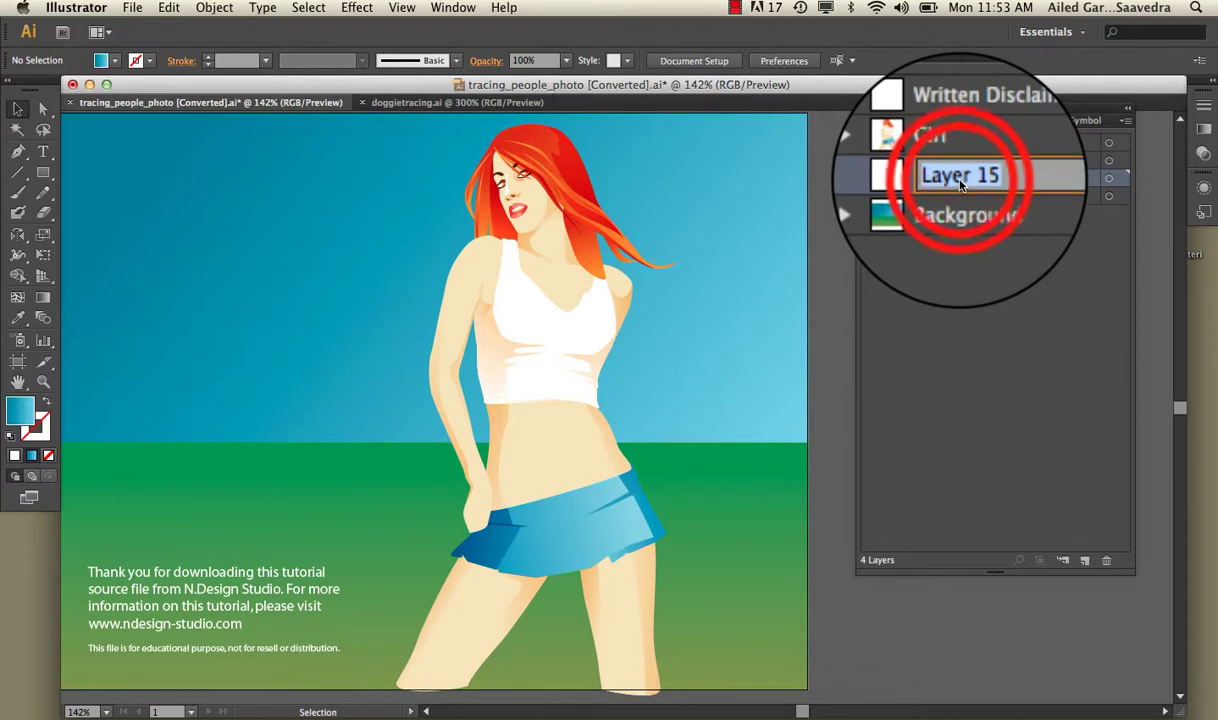
{"action": "type", "text": "Trees"}
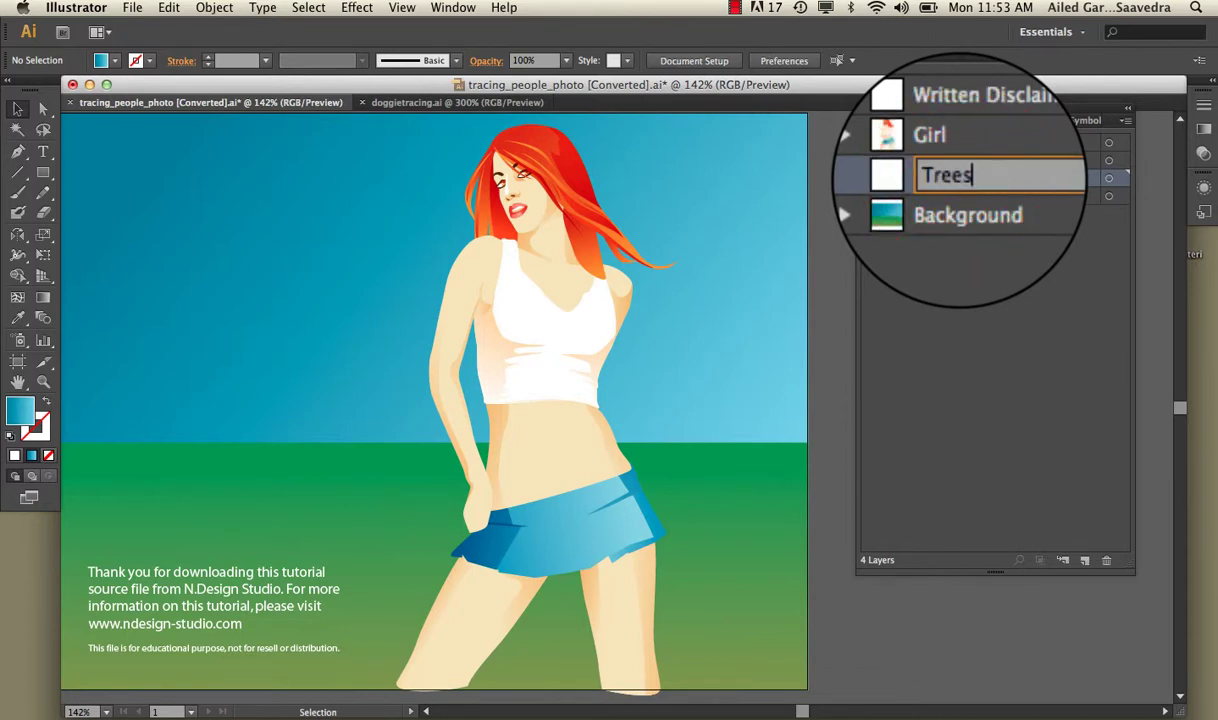
{"action": "key", "text": "Return"}
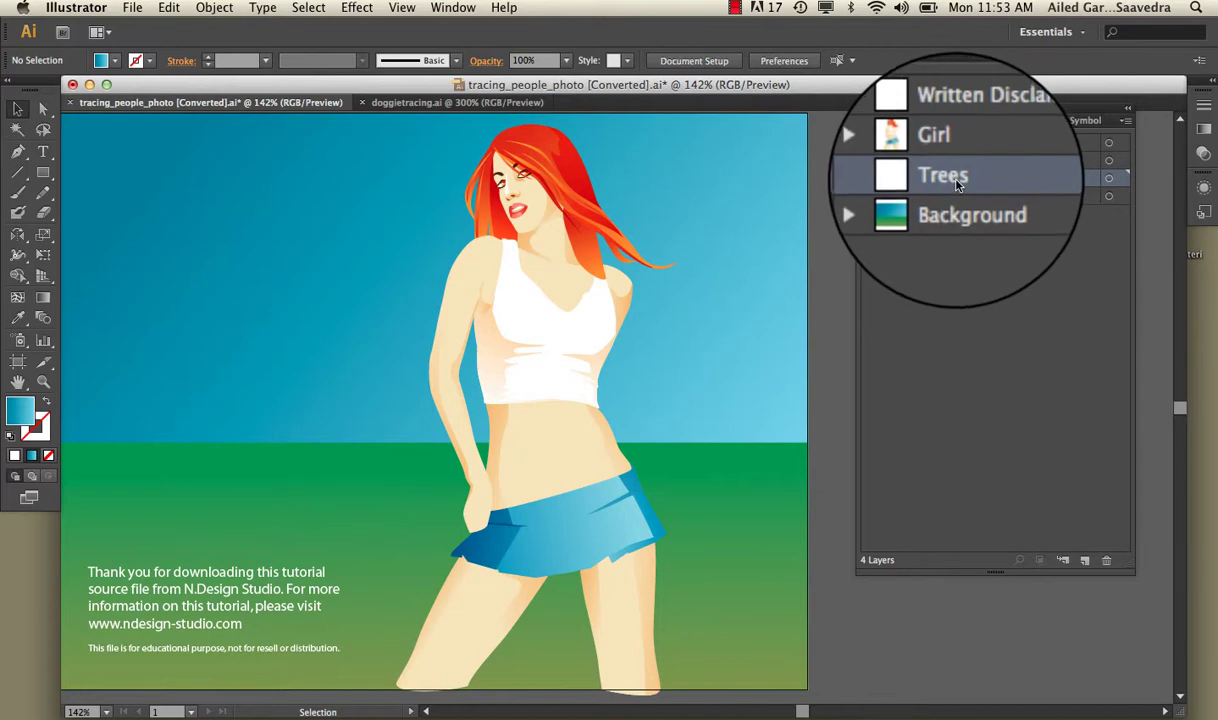
Step: Rename the Trees layer to Tree
{"action": "double_click", "coordinate": [958, 180]}
{"action": "left_click", "coordinate": [962, 178]}
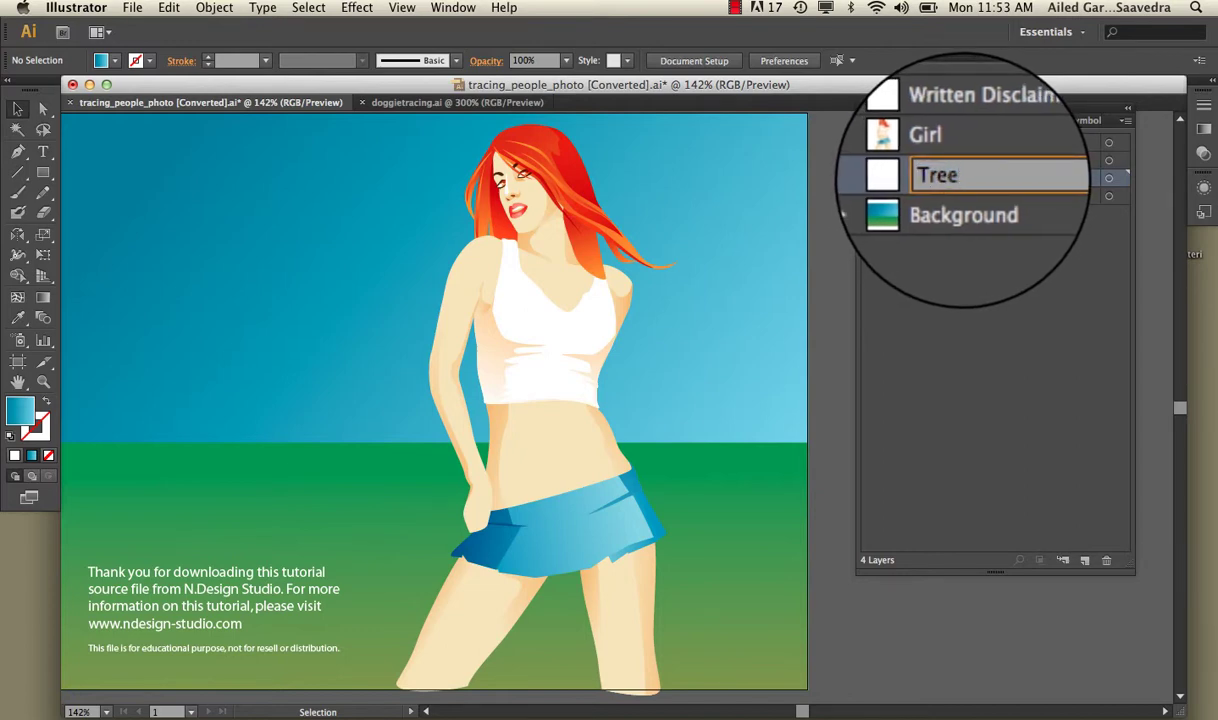
{"action": "key", "text": "Return"}
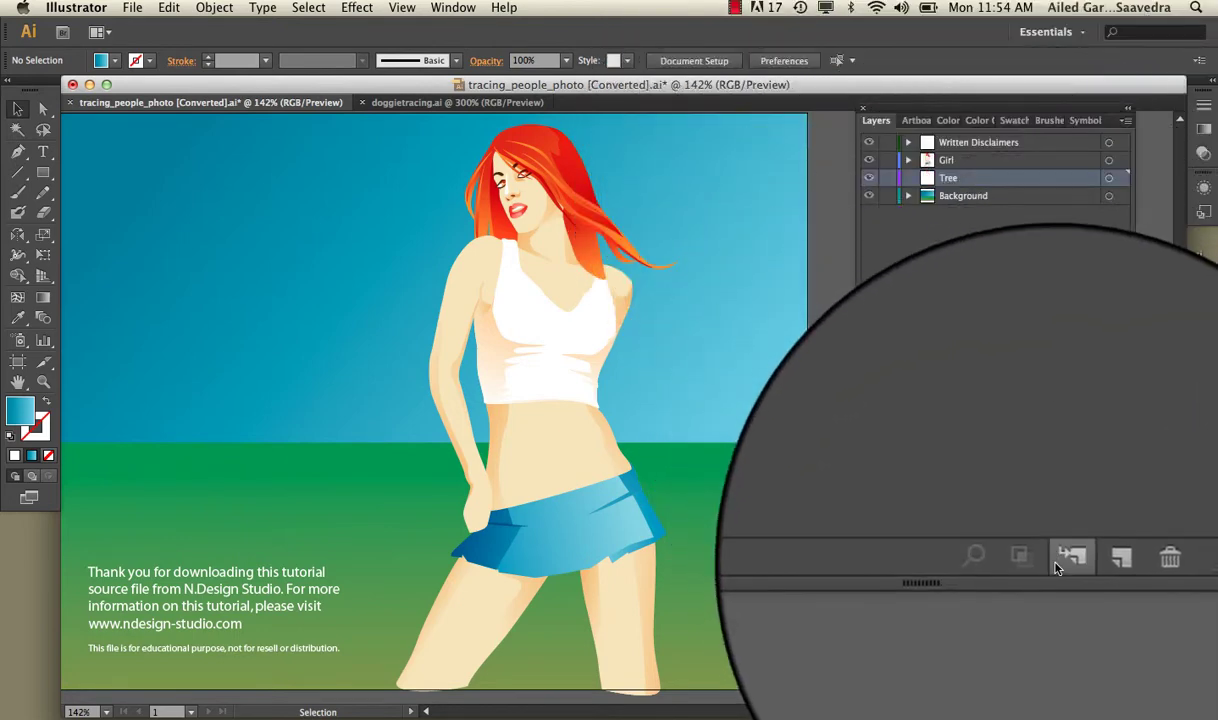
Step: Create a sublayer inside Tree and name it Leafy Part
{"action": "left_click", "coordinate": [1058, 553]}
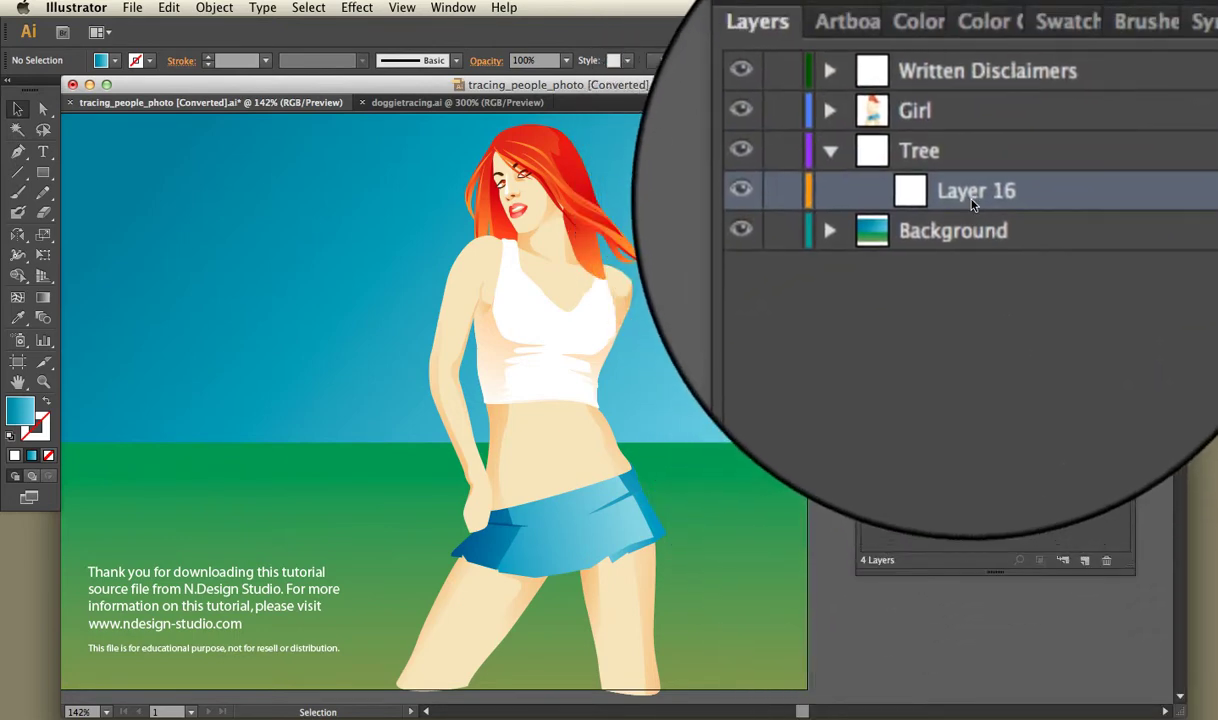
{"action": "double_click", "coordinate": [975, 188]}
{"action": "type", "text": "4eafy"}
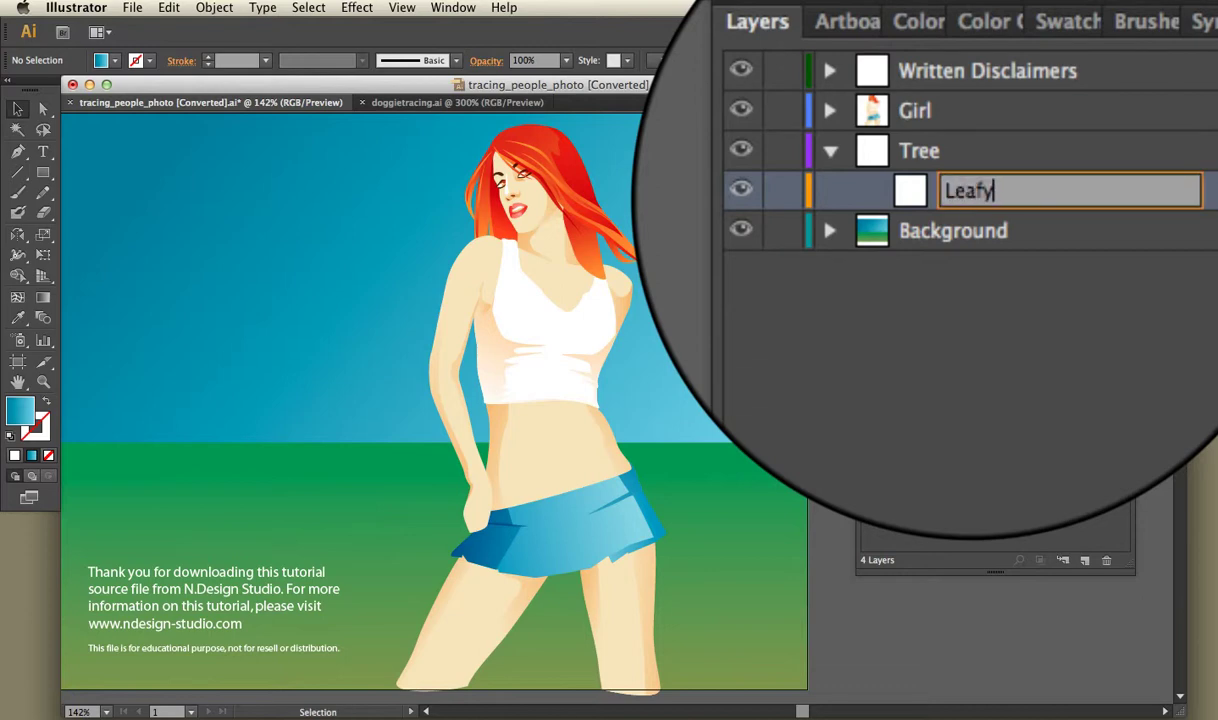
{"action": "type", "text": " Part"}
{"action": "key", "text": "Return"}
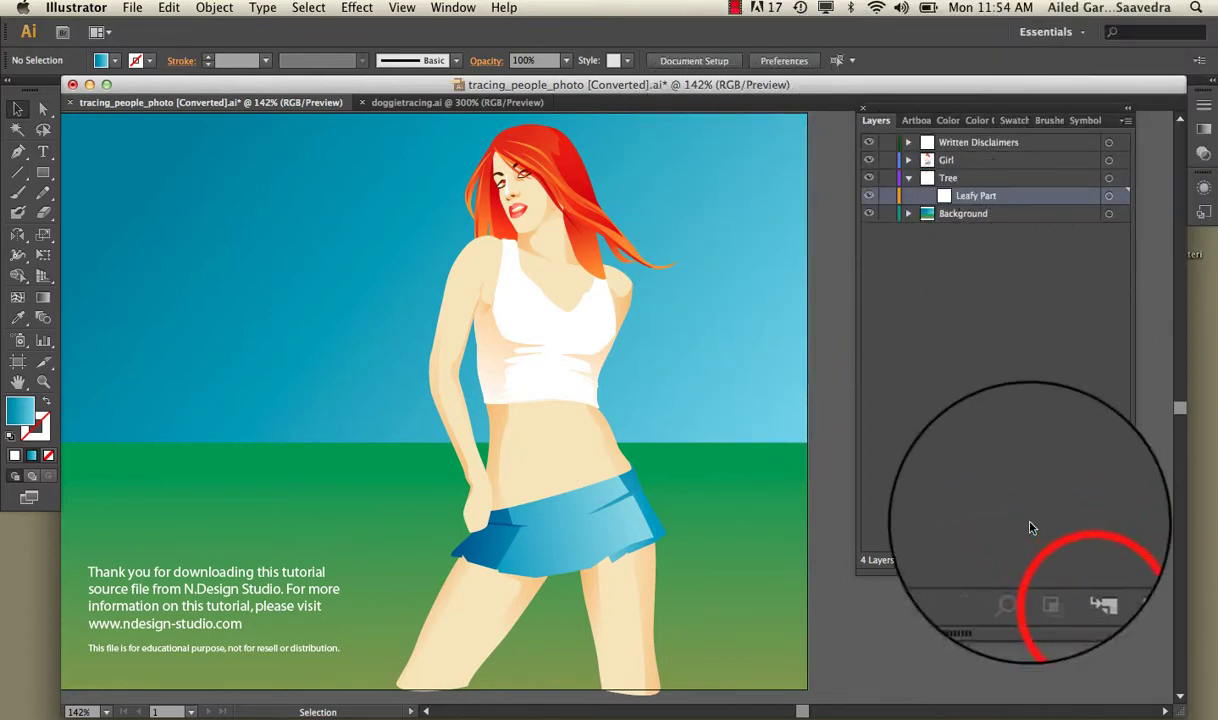
Step: Try nesting a new sublayer inside Leafy Part, and remove it again
{"action": "left_click", "coordinate": [1063, 560]}
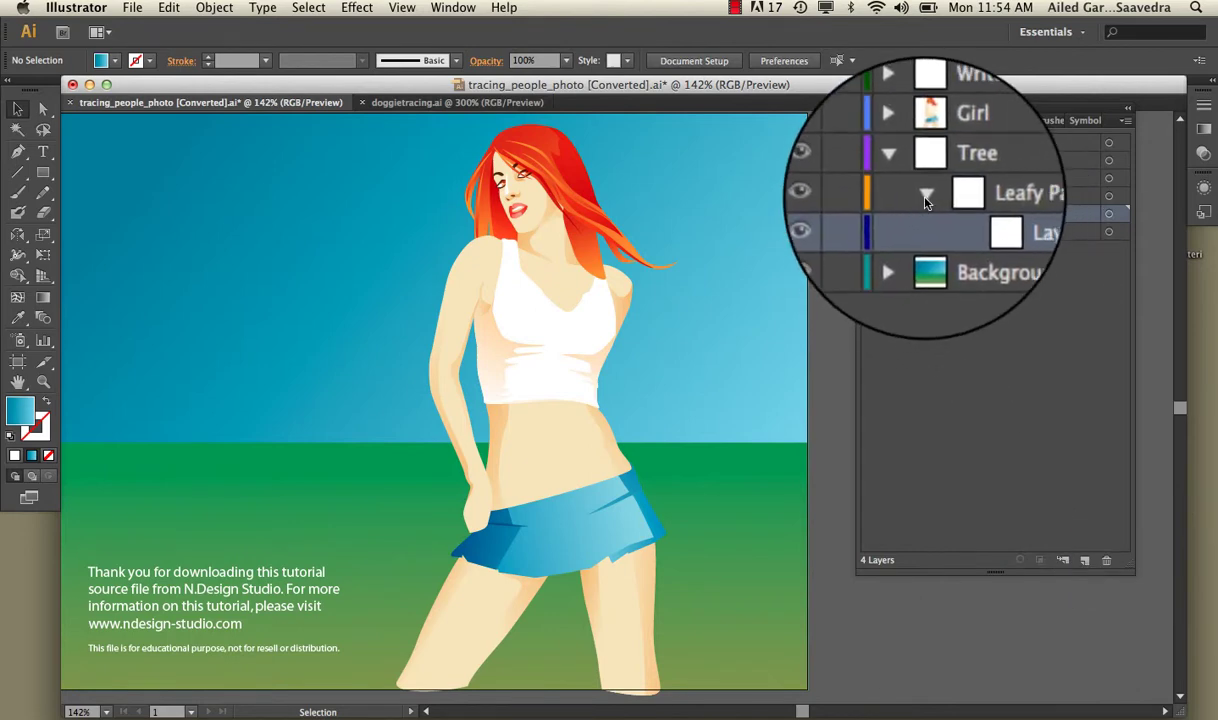
{"action": "left_click", "coordinate": [926, 202]}
{"action": "left_click", "coordinate": [926, 202]}
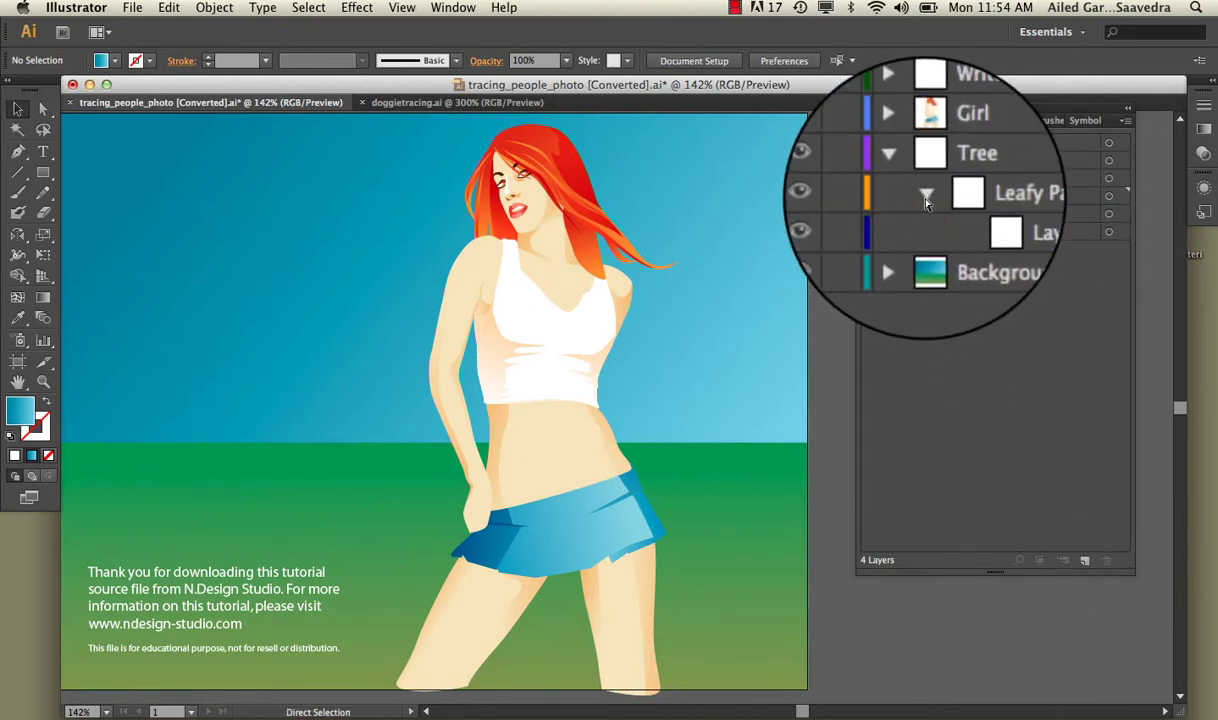
{"action": "left_click", "coordinate": [926, 202]}
{"action": "left_click", "coordinate": [975, 203]}
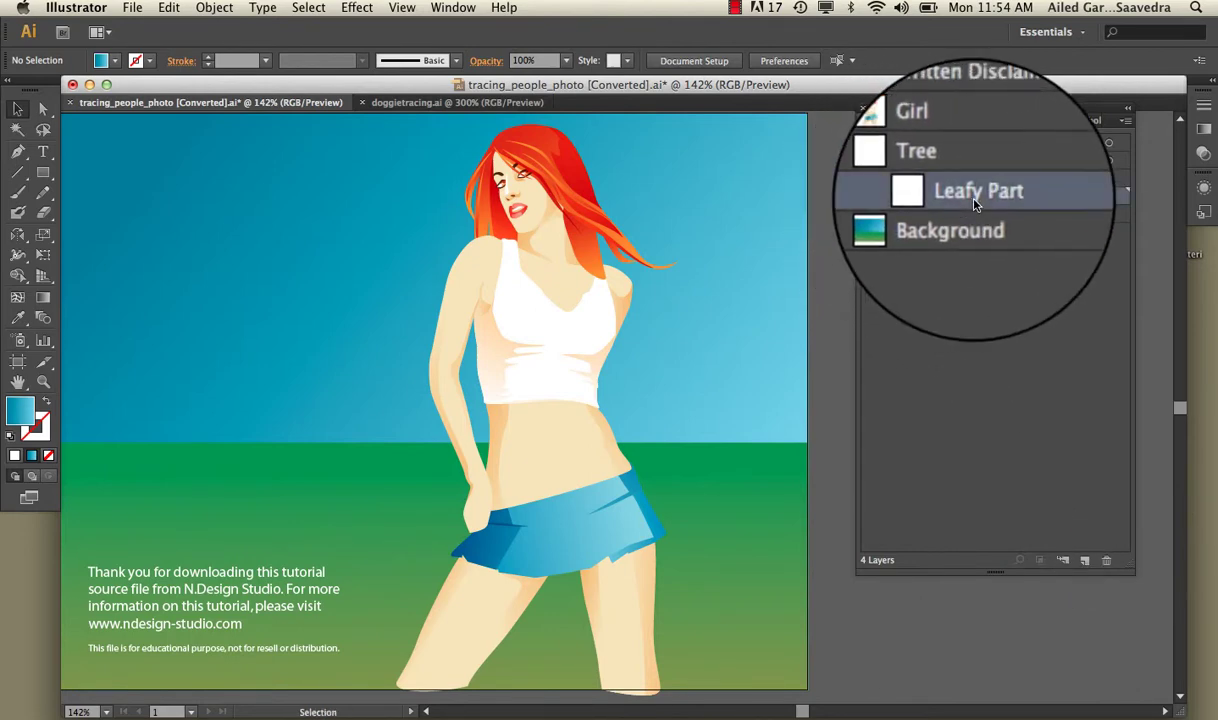
Step: Create a second sublayer directly inside Tree, above Leafy Part, and name it Trunk
{"action": "left_click", "coordinate": [978, 188]}
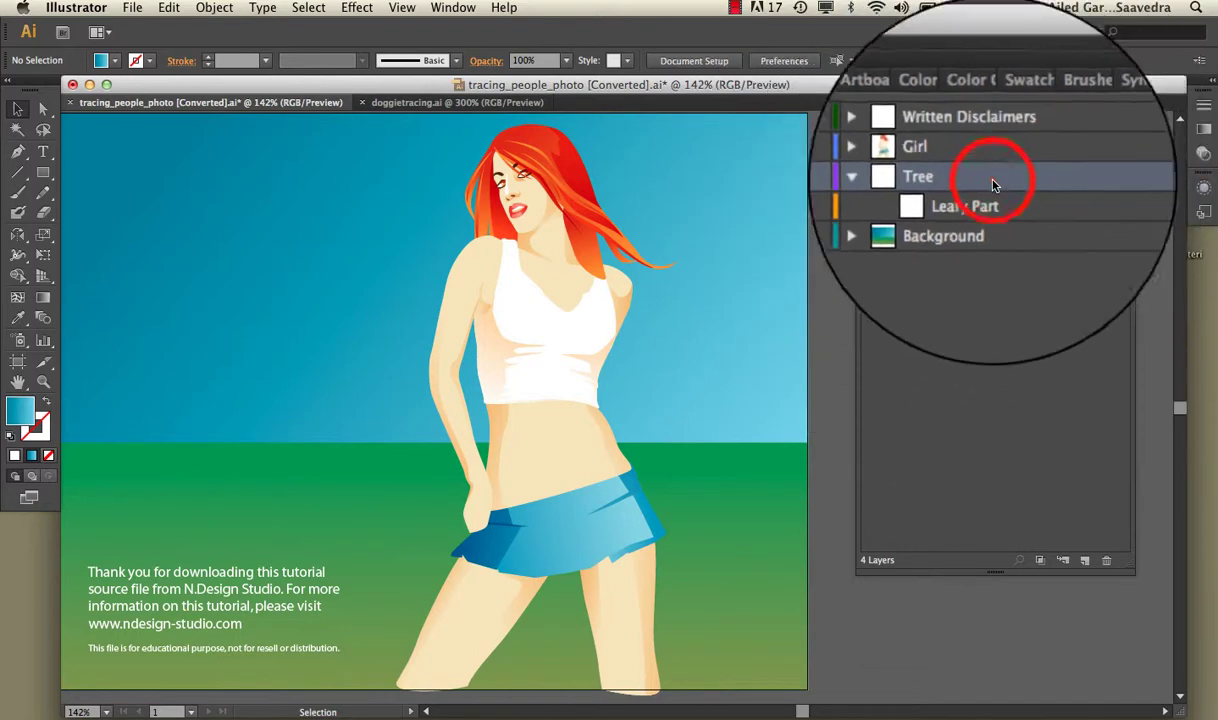
{"action": "left_click", "coordinate": [1063, 560]}
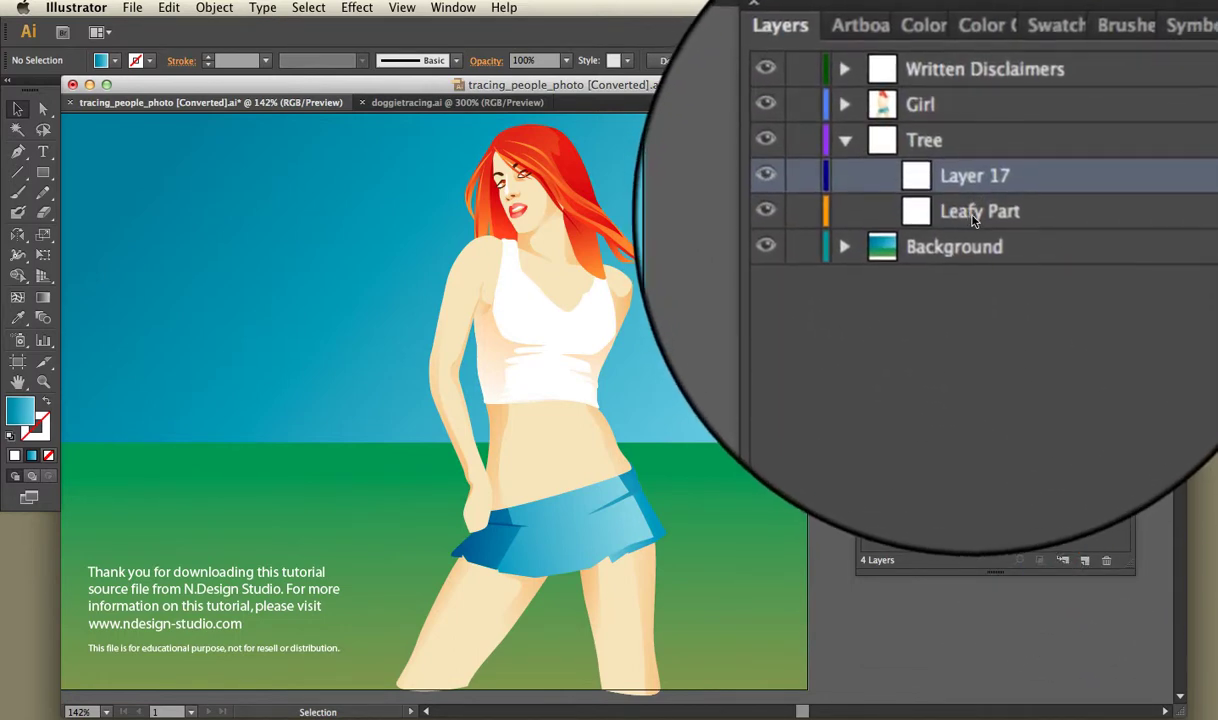
{"action": "double_click", "coordinate": [970, 200]}
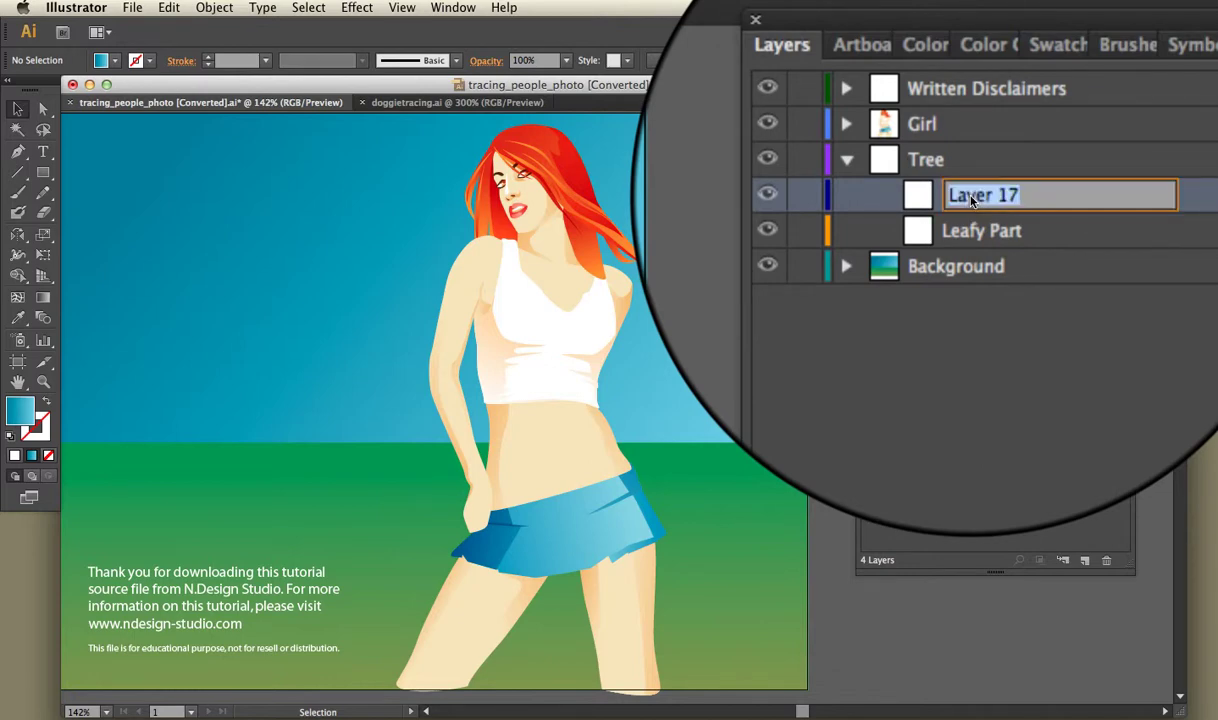
{"action": "type", "text": "Trunk"}
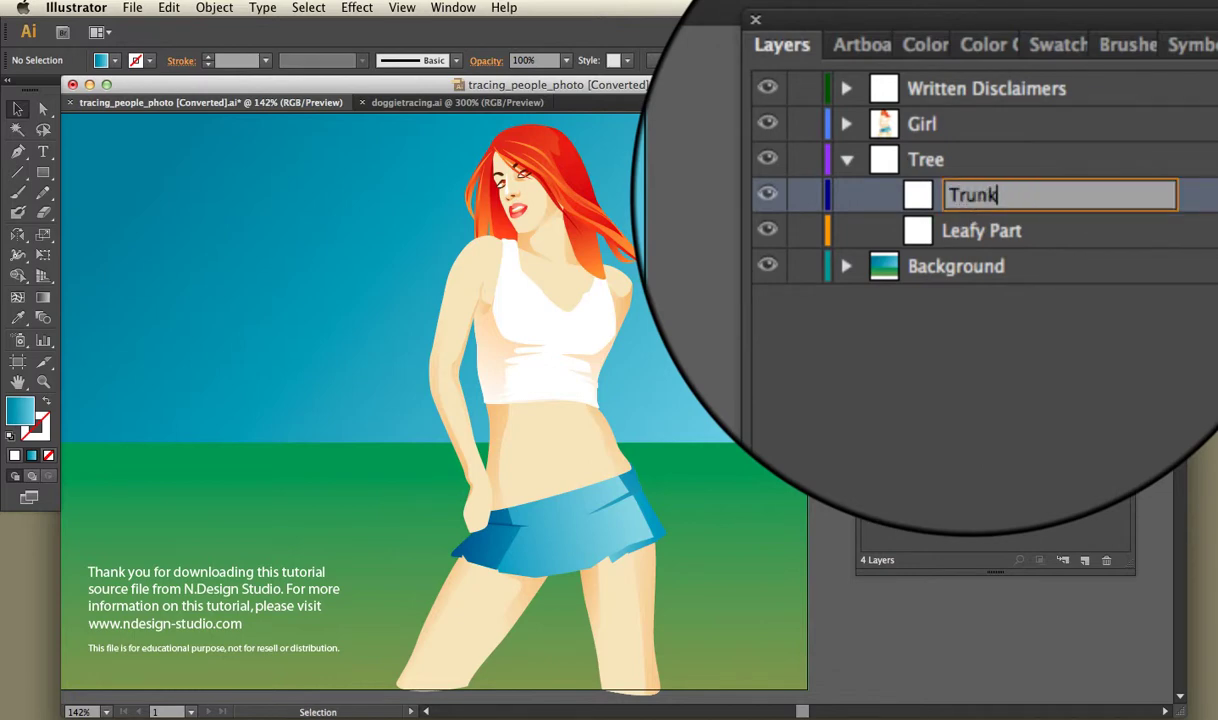
{"action": "key", "text": "Return"}
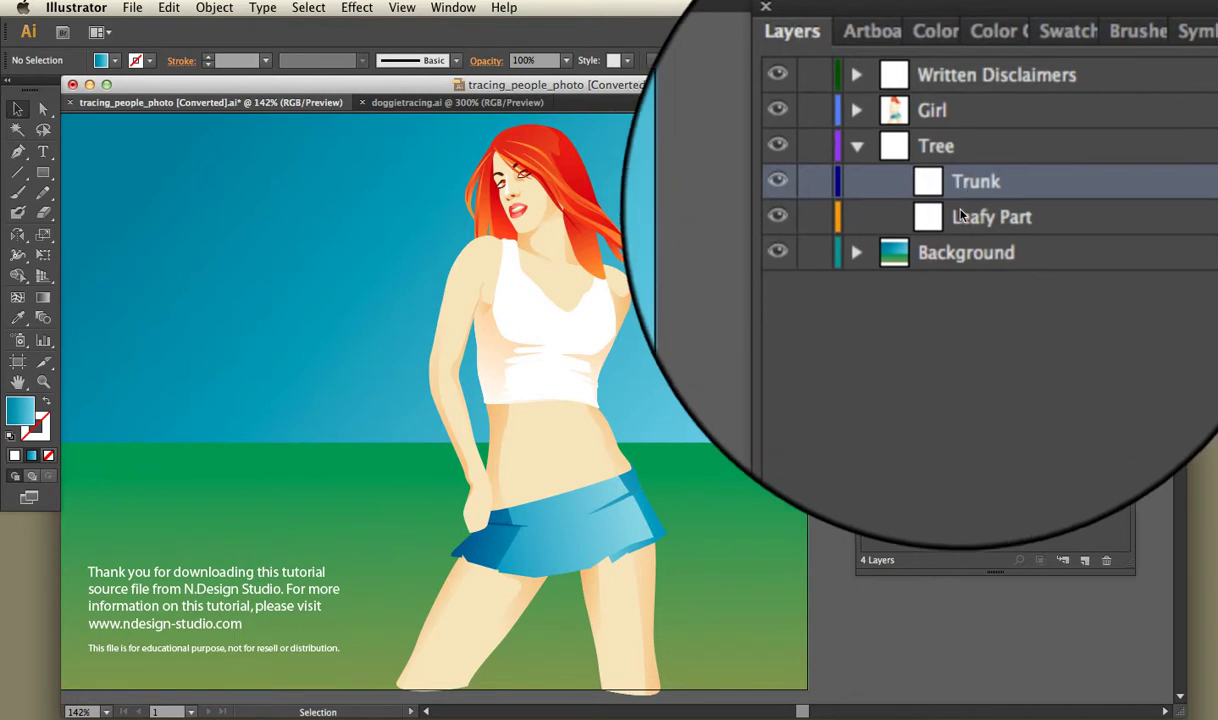
Step: On the Trunk sublayer, draw a tall rectangle against the sky to the girl's left, with its base on the horizon
{"action": "left_click", "coordinate": [962, 218]}
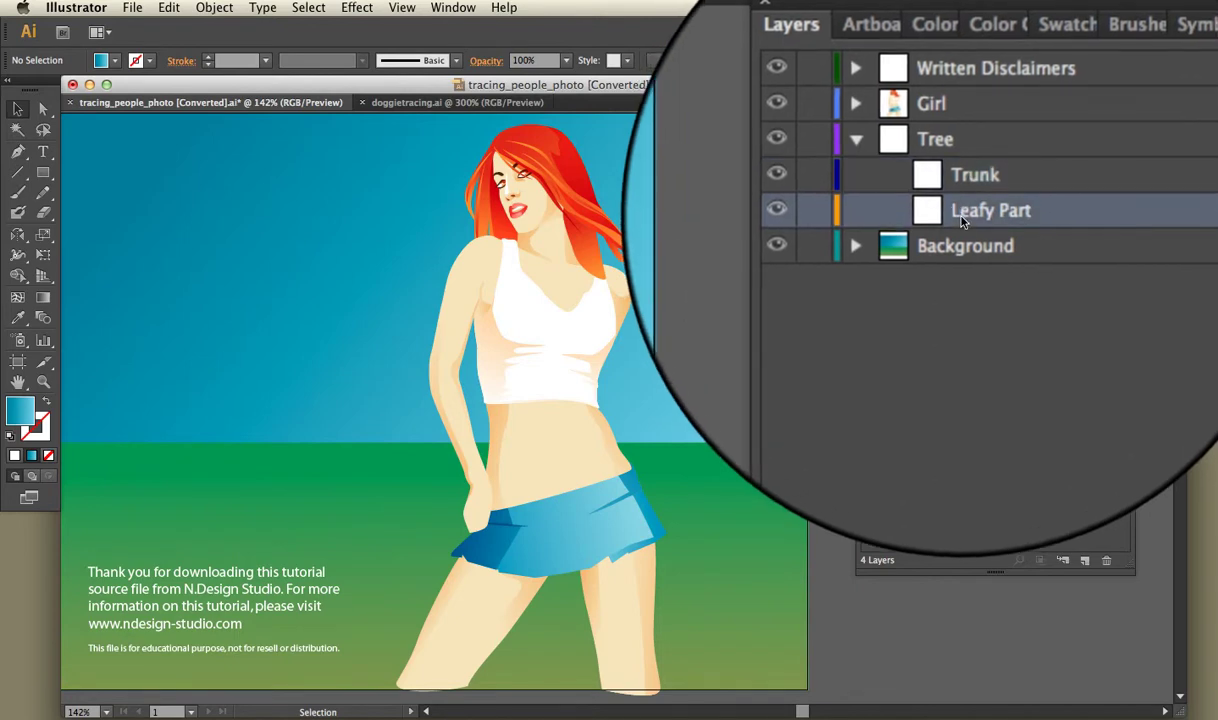
{"action": "left_click", "coordinate": [1000, 200]}
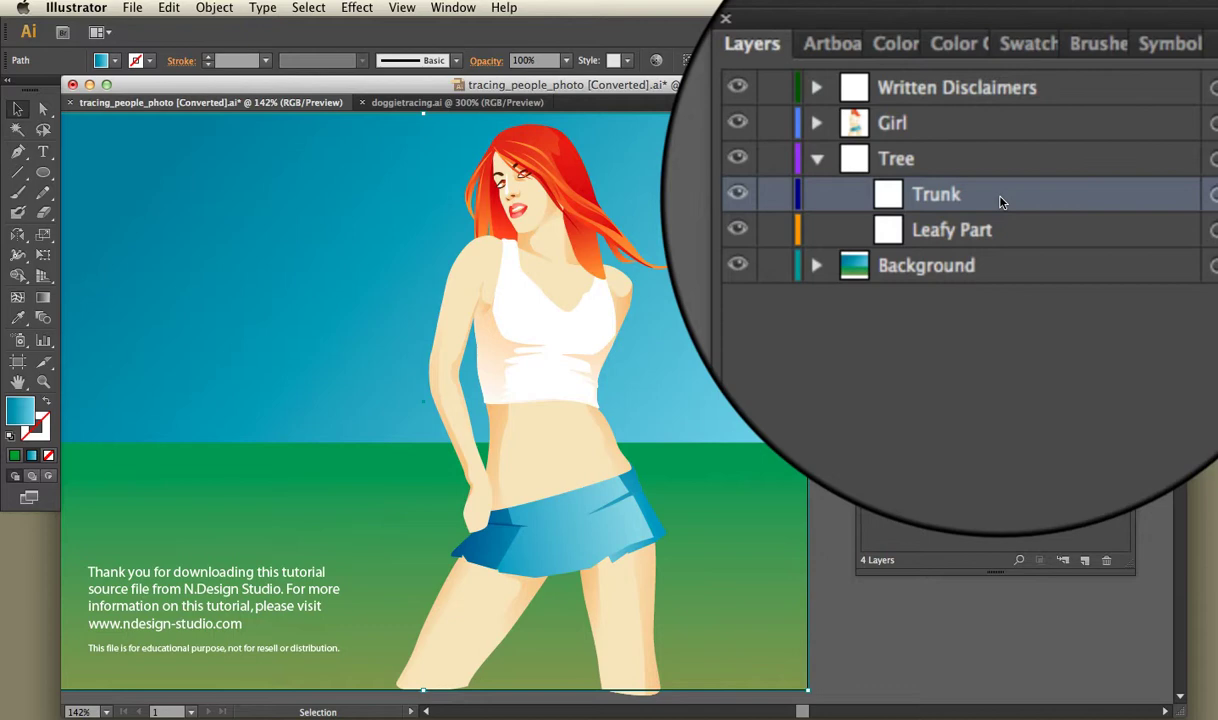
{"action": "left_click", "coordinate": [1000, 200]}
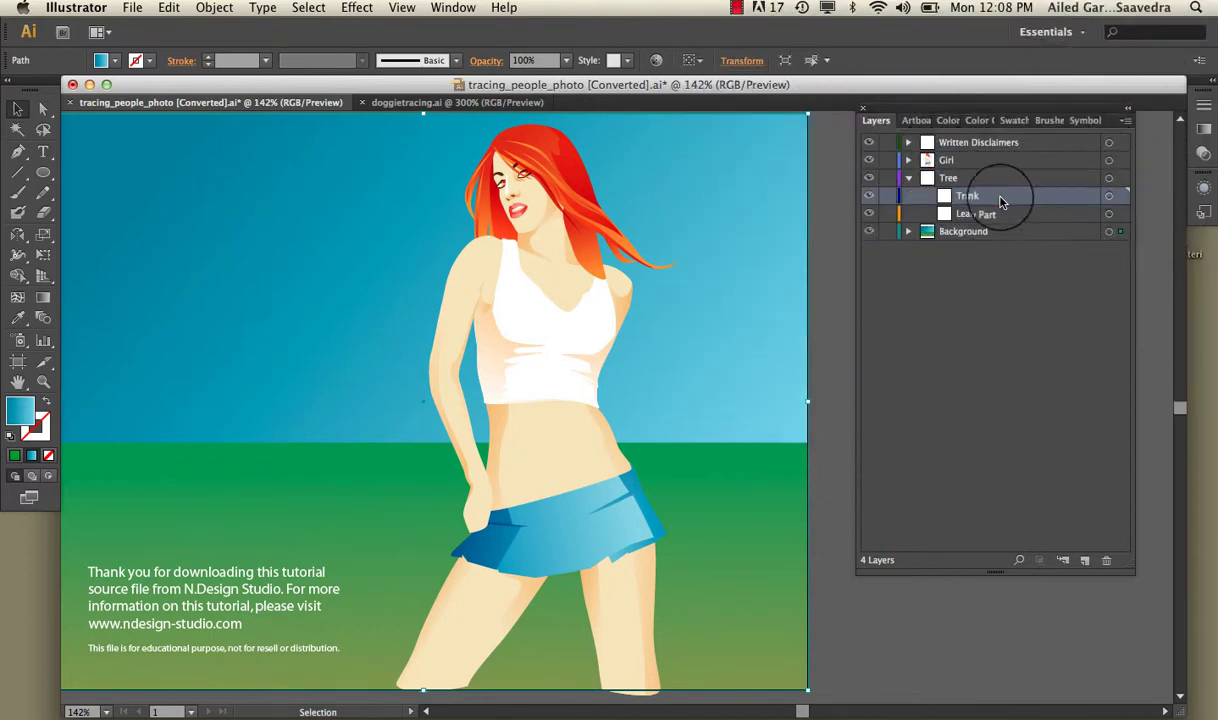
{"action": "left_click", "coordinate": [43, 172]}
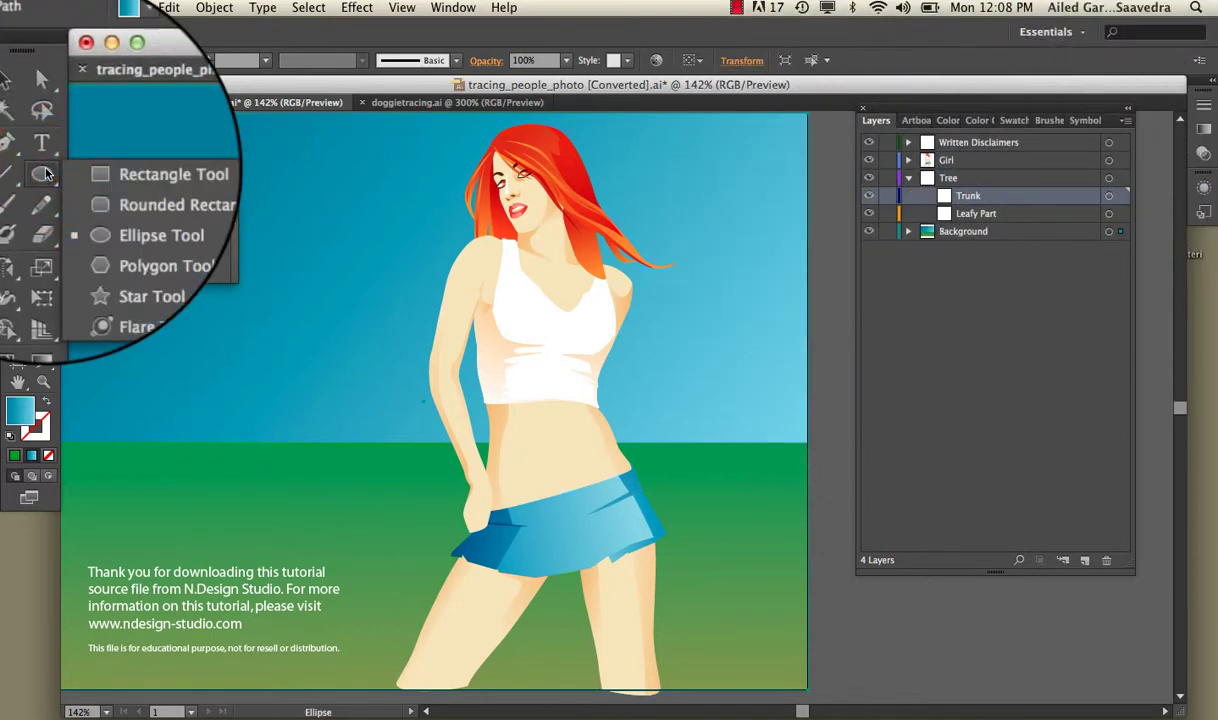
{"action": "left_click", "coordinate": [95, 180]}
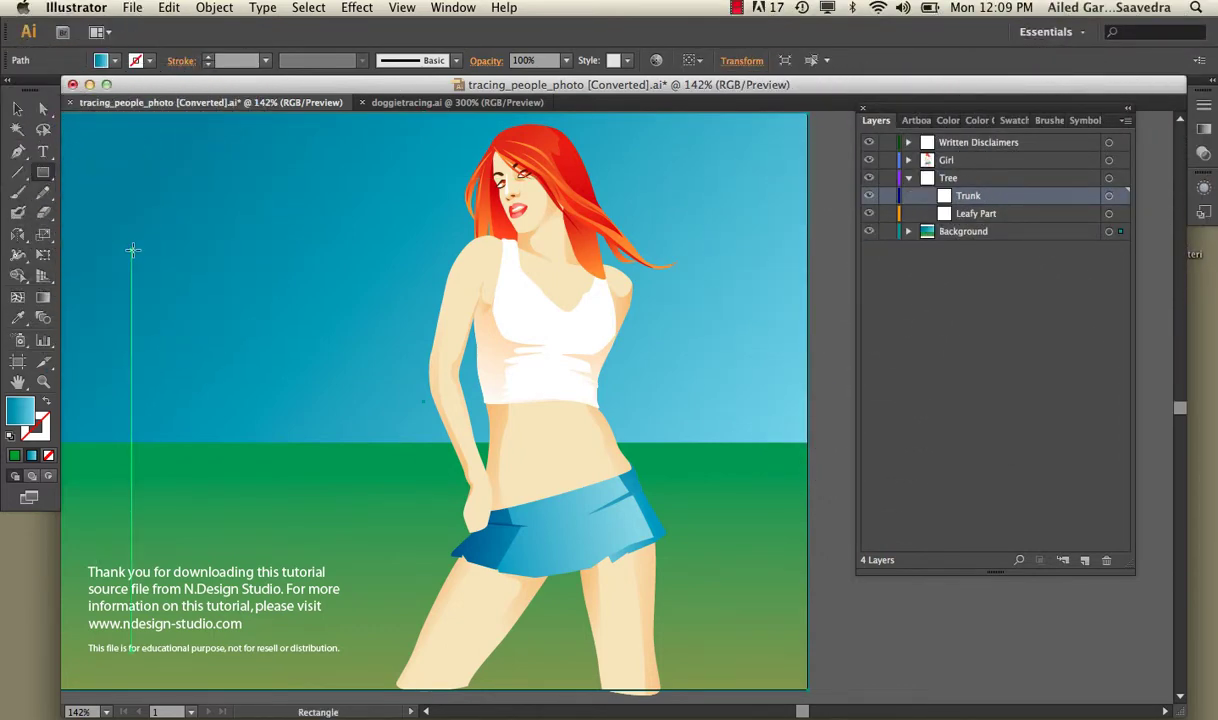
{"action": "left_click_drag", "start_coordinate": [131, 250], "coordinate": [213, 442]}
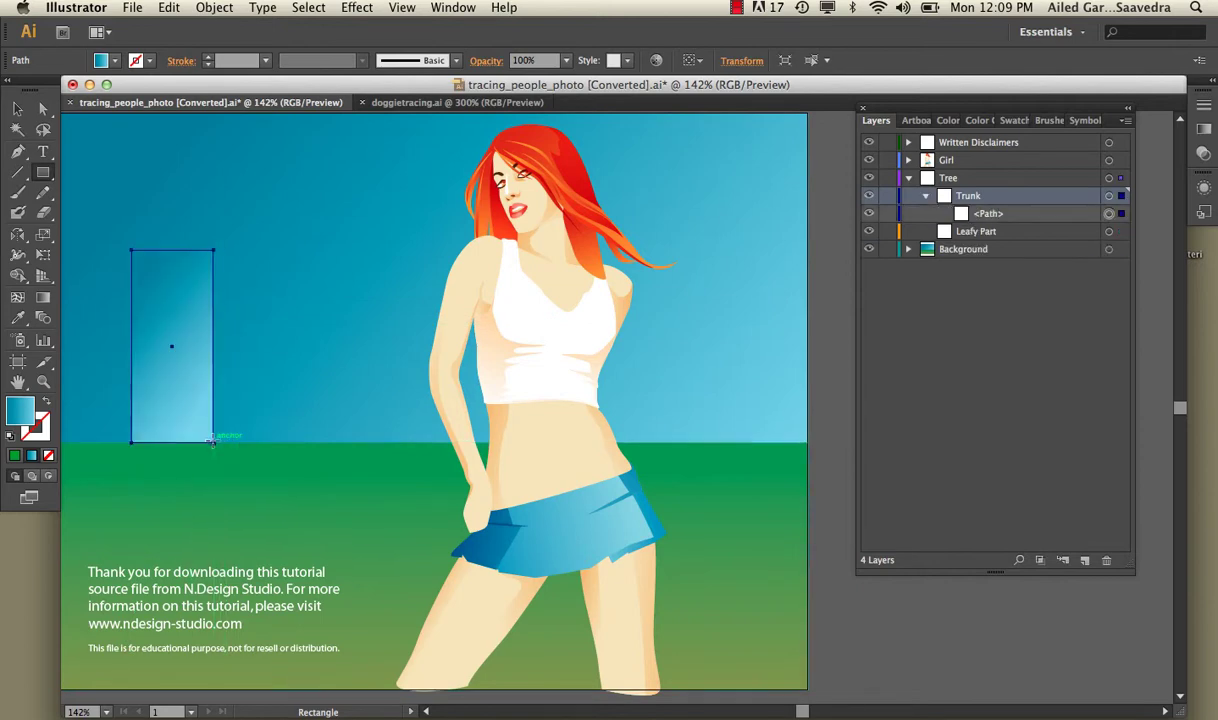
Step: Fill the trunk rectangle with a dark brown
{"action": "double_click", "coordinate": [19, 410]}
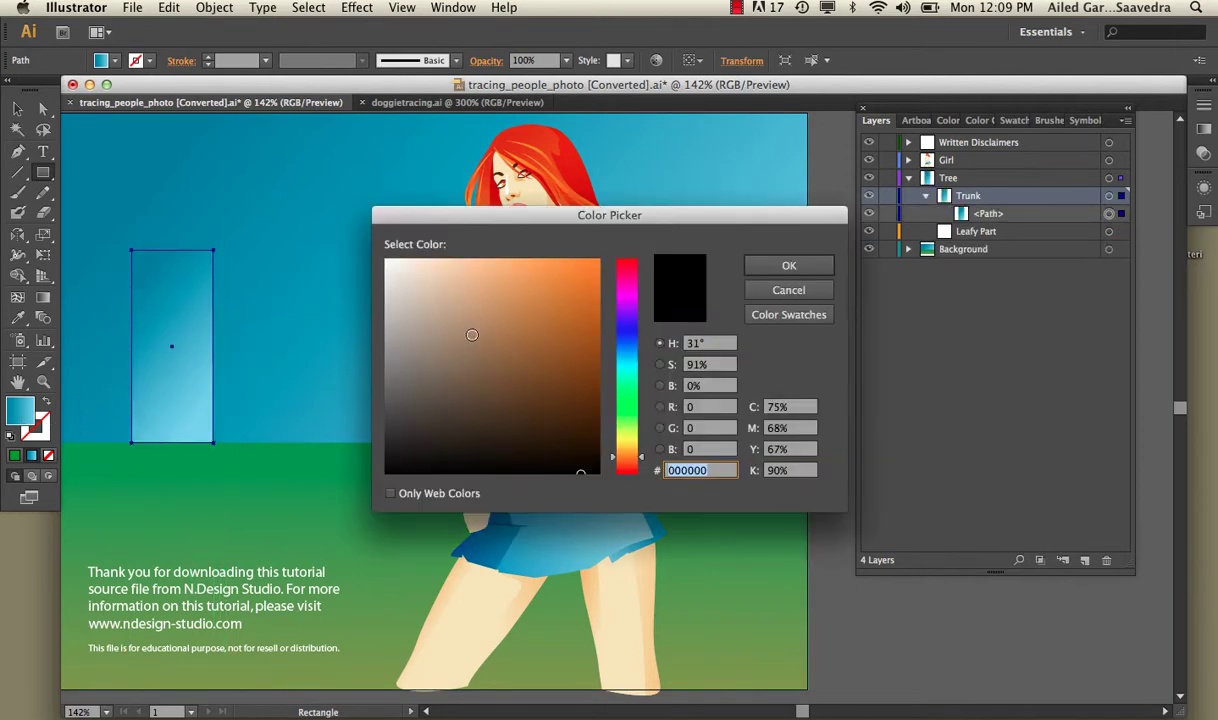
{"action": "left_click", "coordinate": [558, 416]}
{"action": "left_click", "coordinate": [787, 264]}
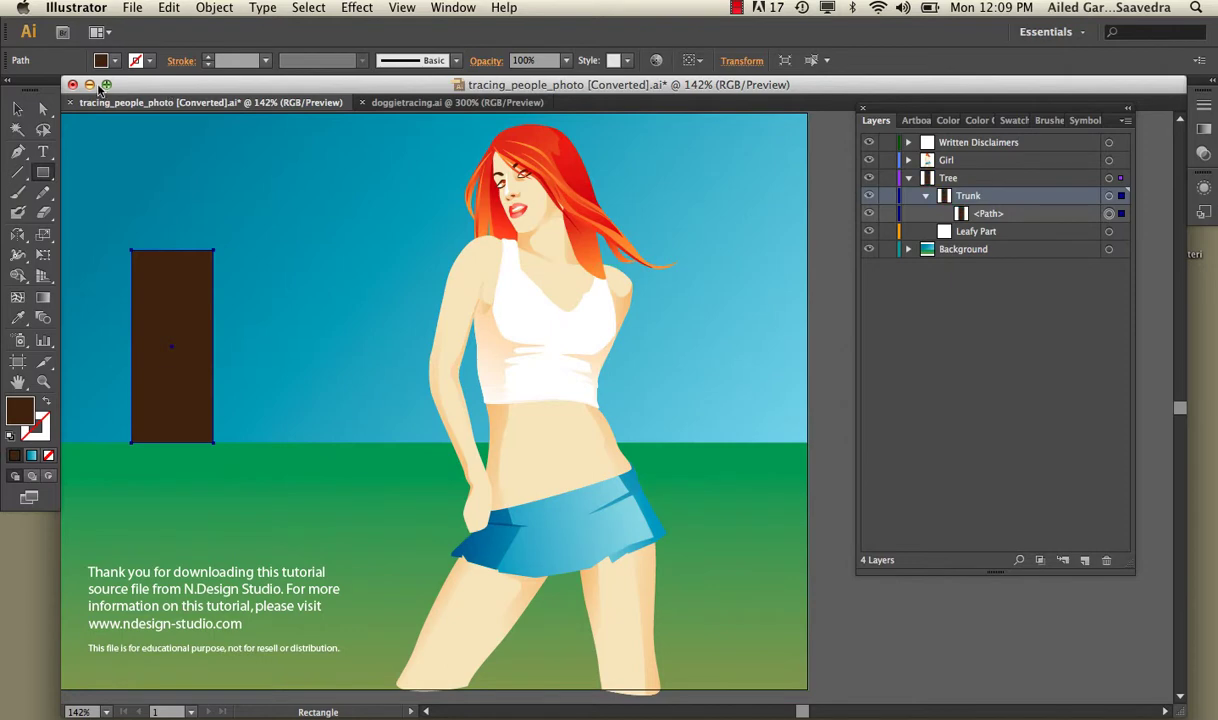
Step: Rename the rectangle's path in the Trunk sublayer to main trunk
{"action": "left_click", "coordinate": [18, 108]}
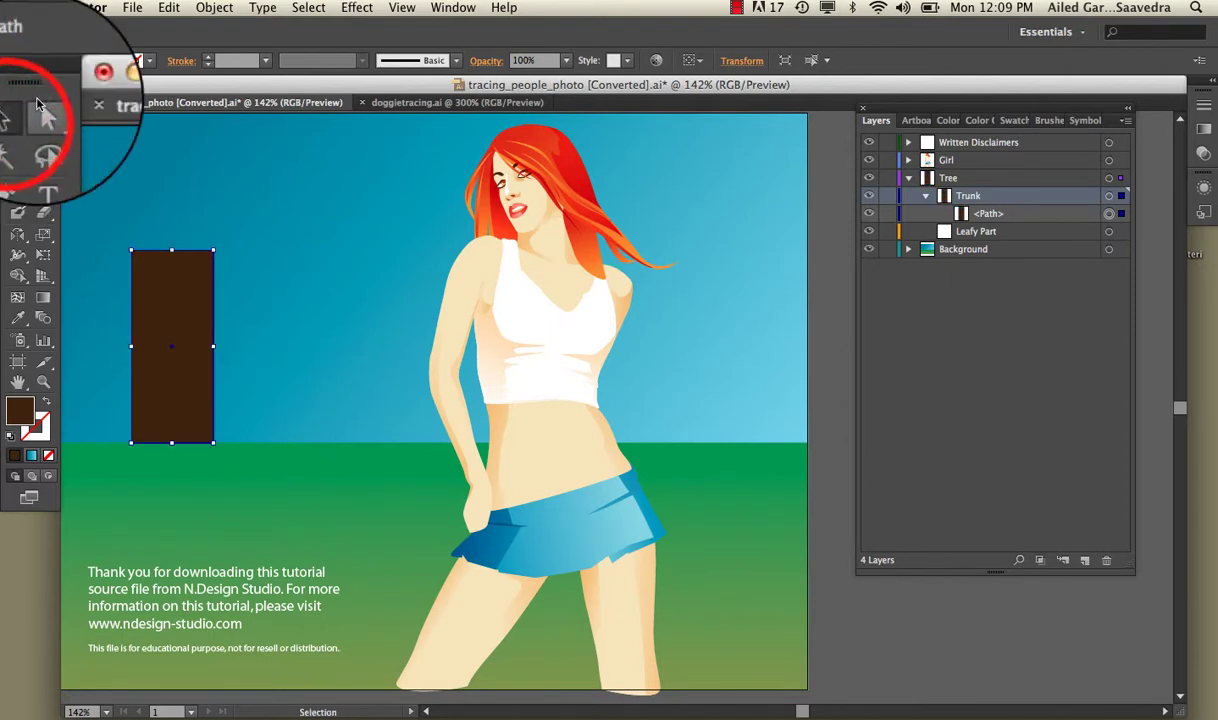
{"action": "double_click", "coordinate": [988, 215]}
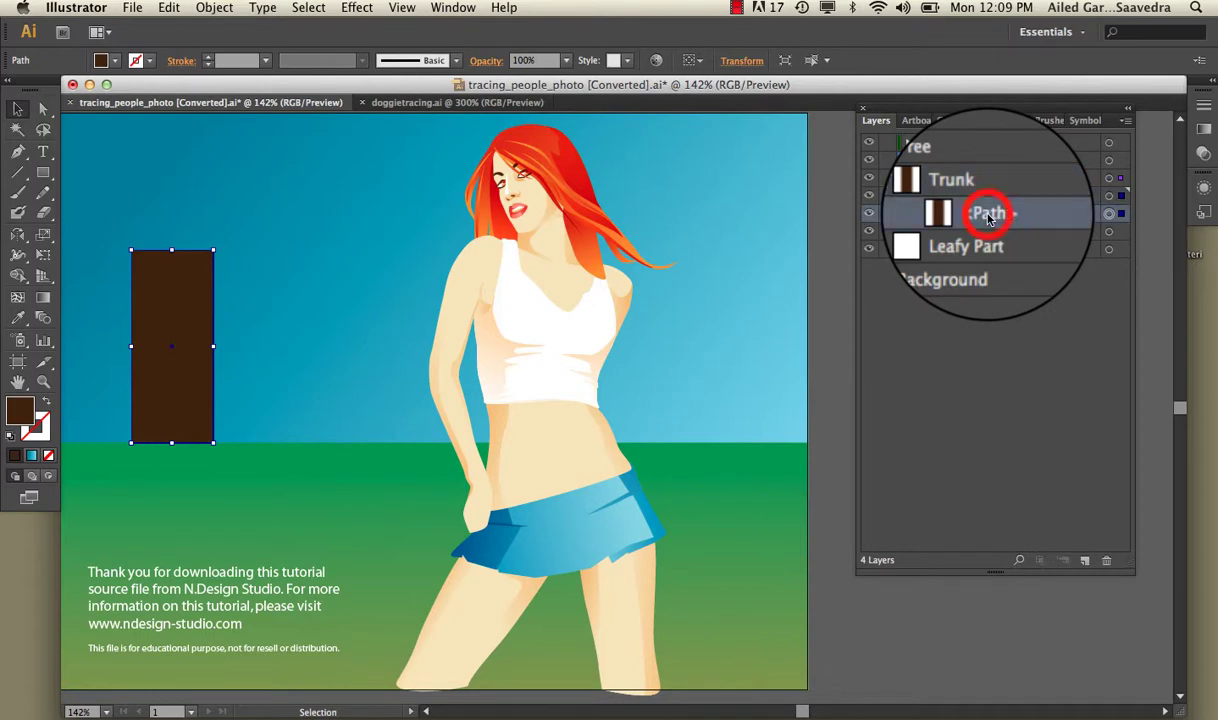
{"action": "type", "text": "main trunk"}
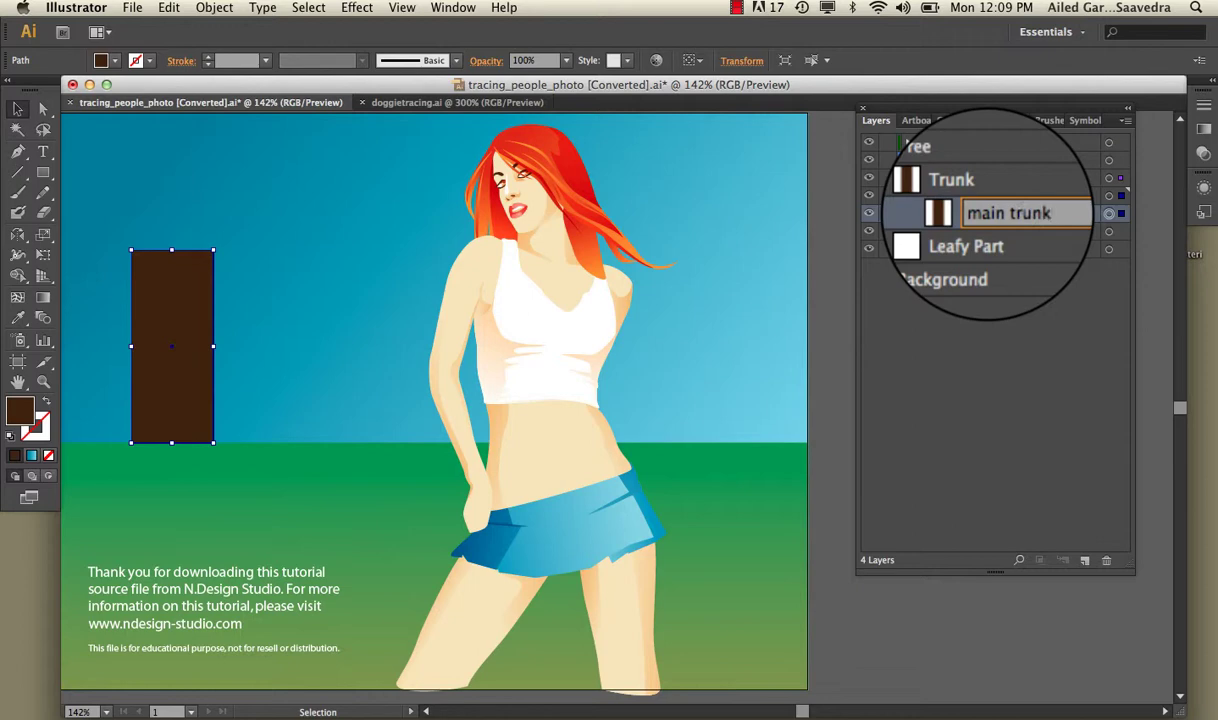
{"action": "key", "text": "Return"}
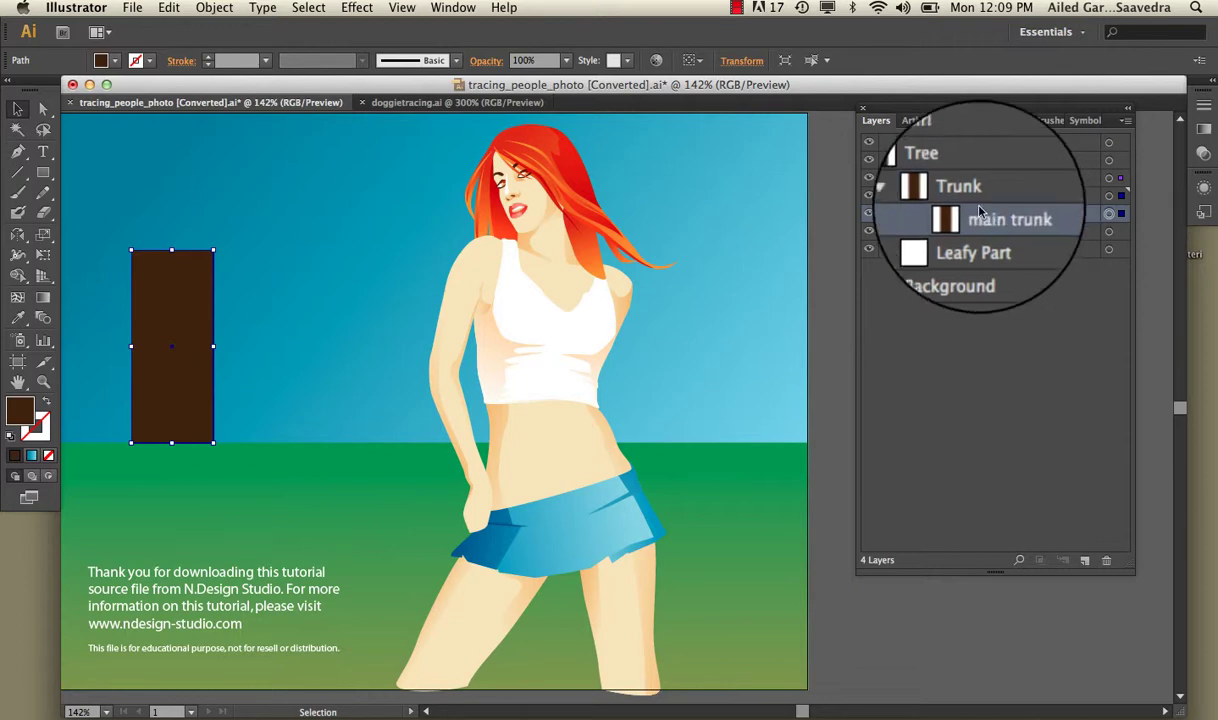
Step: Draw an upright ellipse on the upper half of the trunk as a hollow and fill it with near-black 1C1A18
{"action": "left_click", "coordinate": [43, 172]}
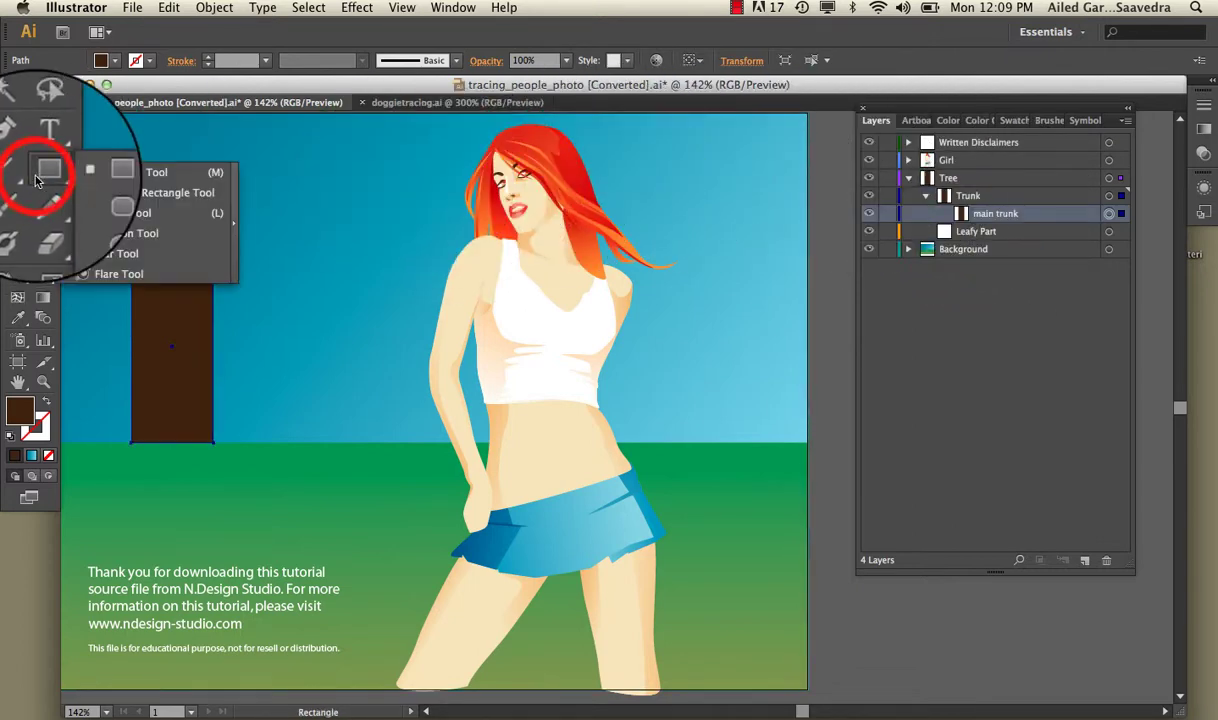
{"action": "left_click", "coordinate": [86, 213]}
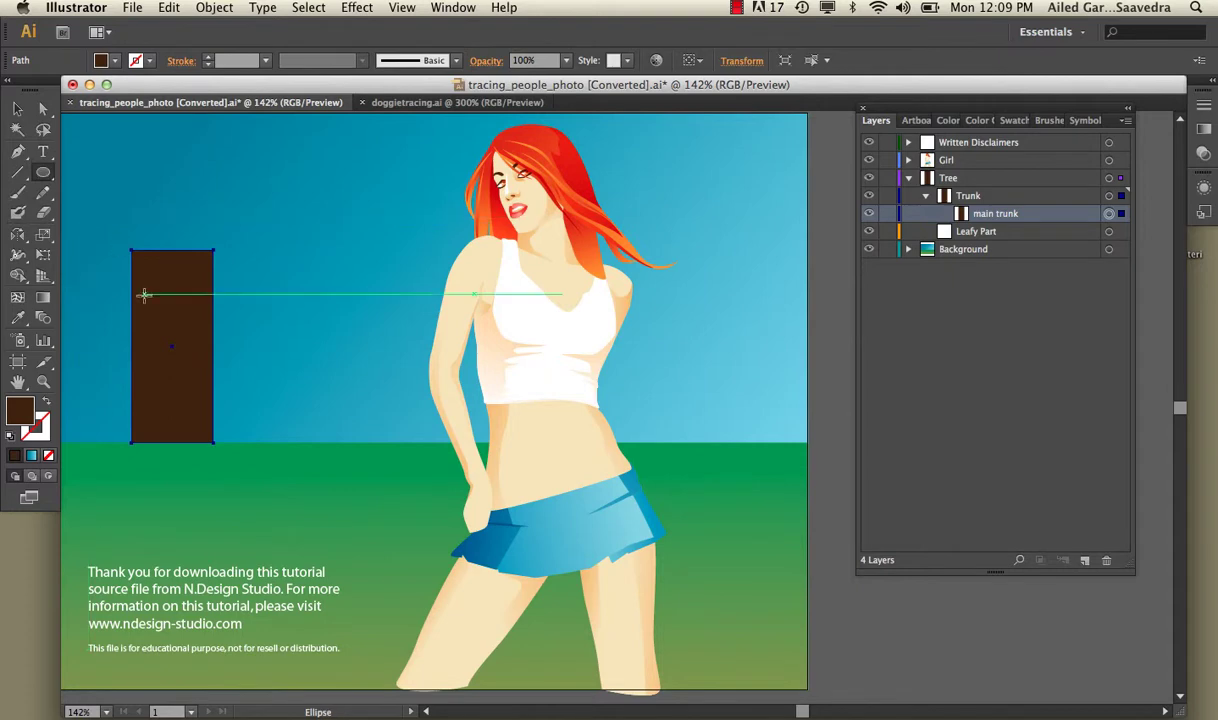
{"action": "left_click_drag", "start_coordinate": [148, 298], "coordinate": [188, 354]}
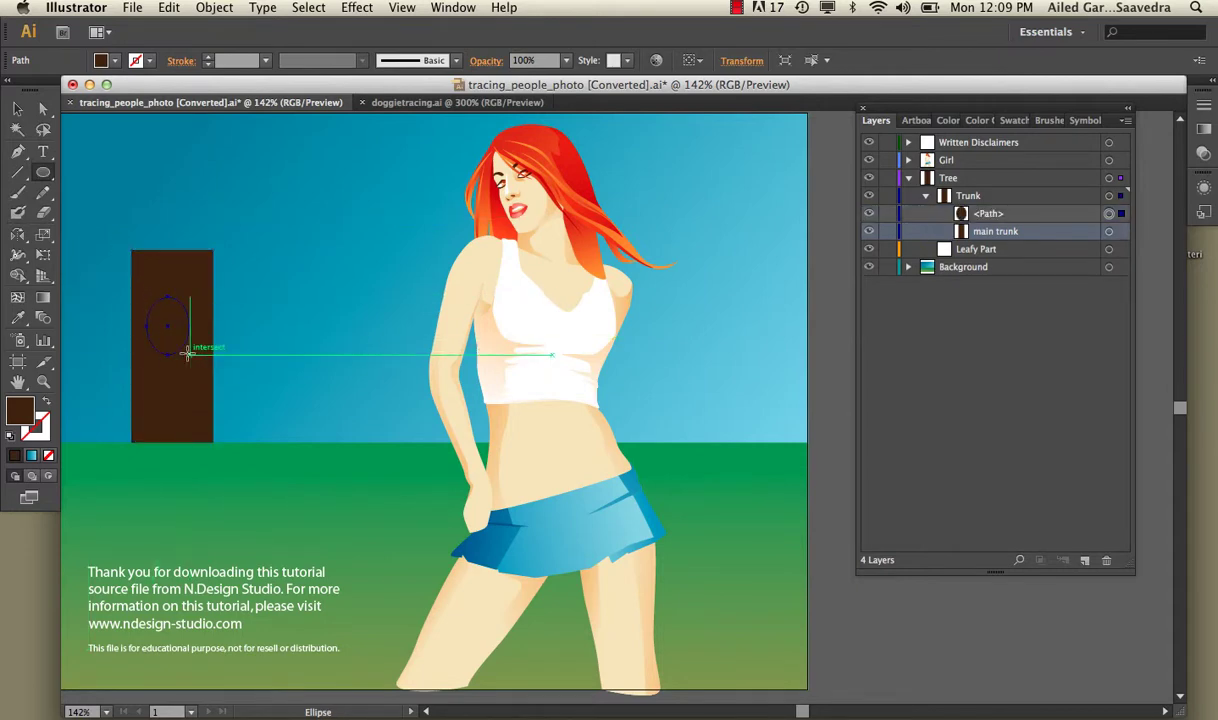
{"action": "double_click", "coordinate": [20, 412]}
{"action": "left_click", "coordinate": [424, 440]}
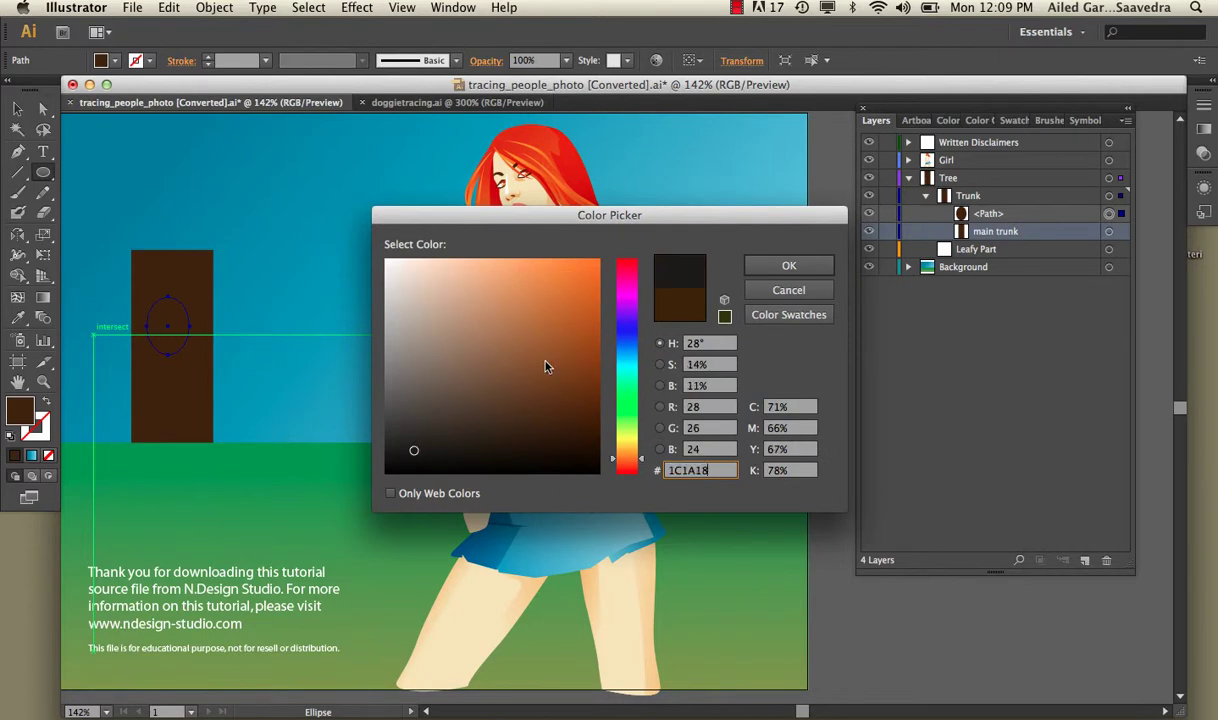
{"action": "left_click", "coordinate": [789, 265]}
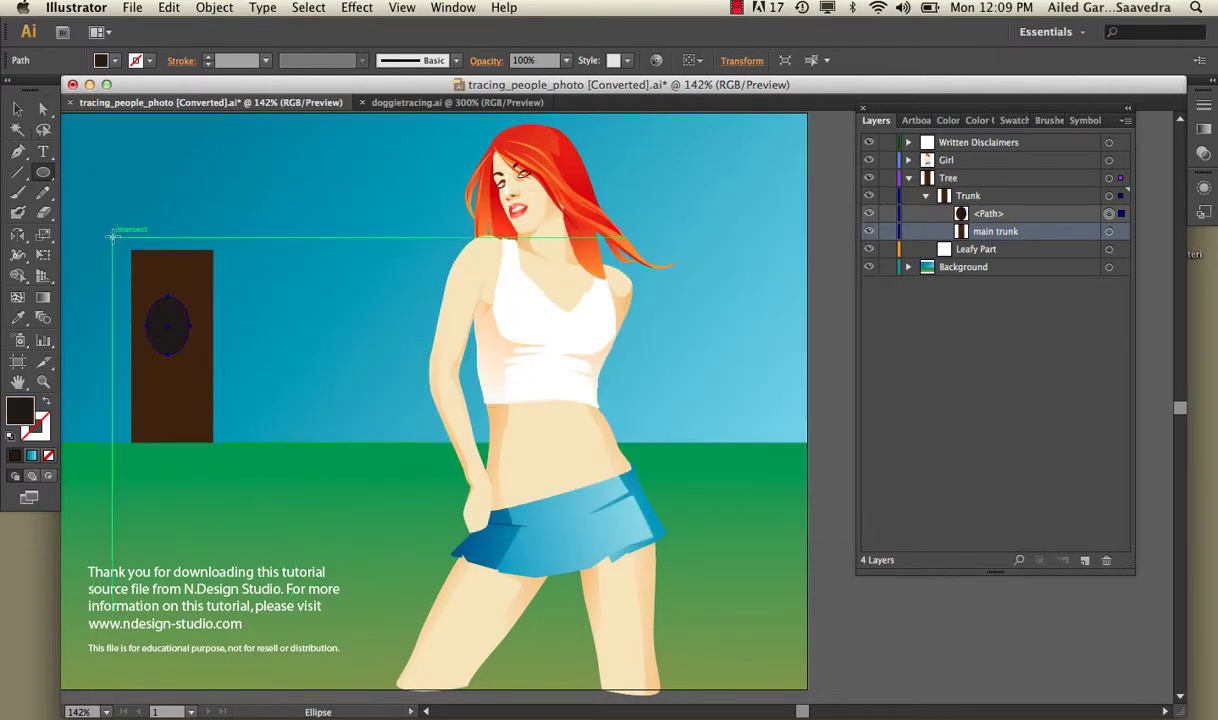
Step: Draw a narrower ellipse over the right part of the hollow and fill the larger ellipse behind it with dark brown 2D2016
{"action": "left_click_drag", "start_coordinate": [156, 292], "coordinate": [188, 349]}
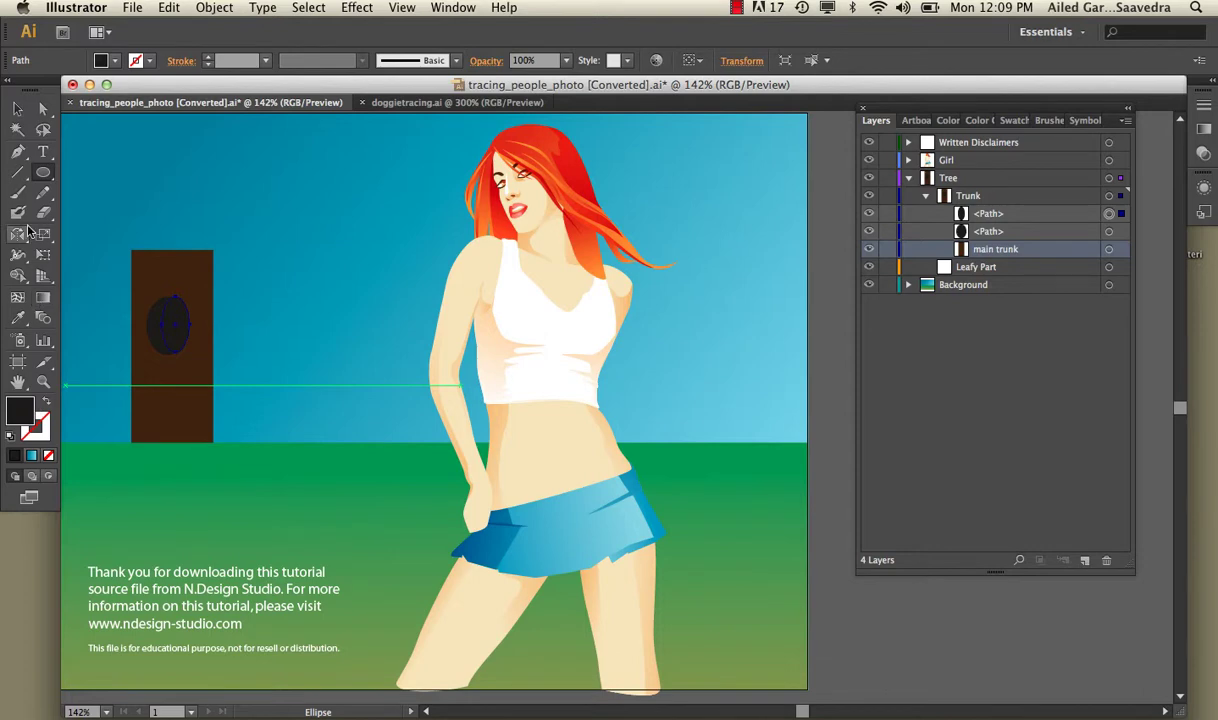
{"action": "left_click", "coordinate": [17, 110]}
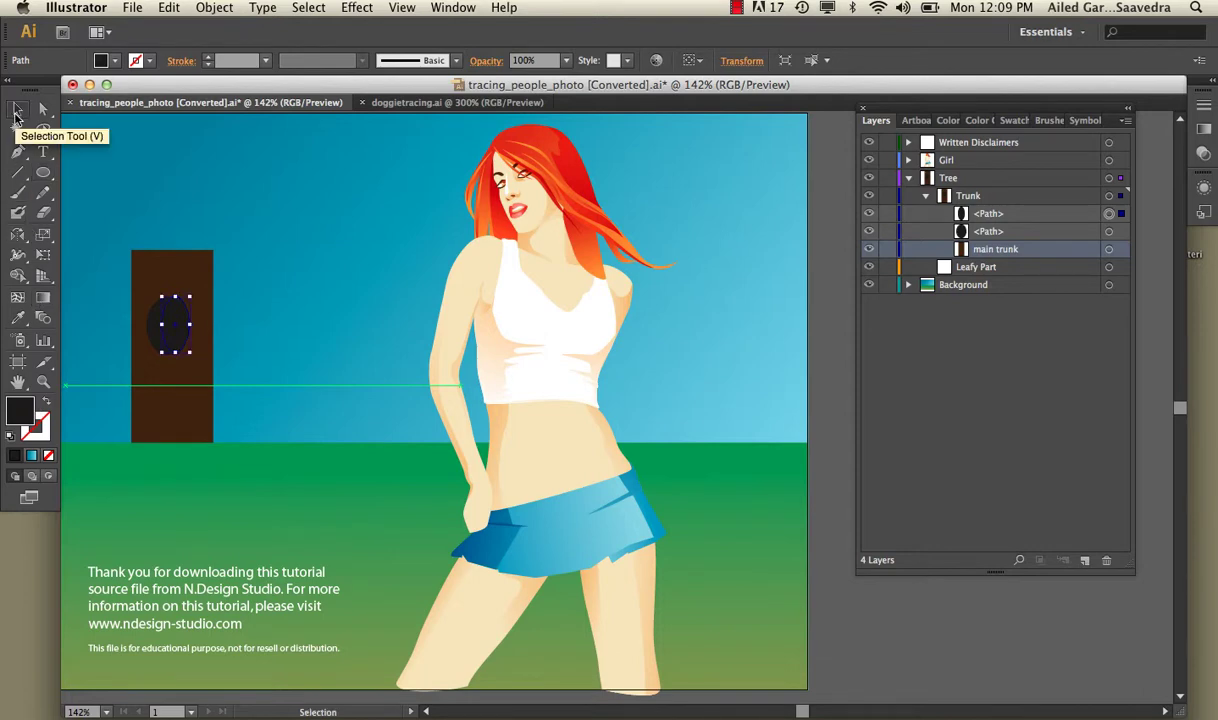
{"action": "left_click", "coordinate": [157, 333]}
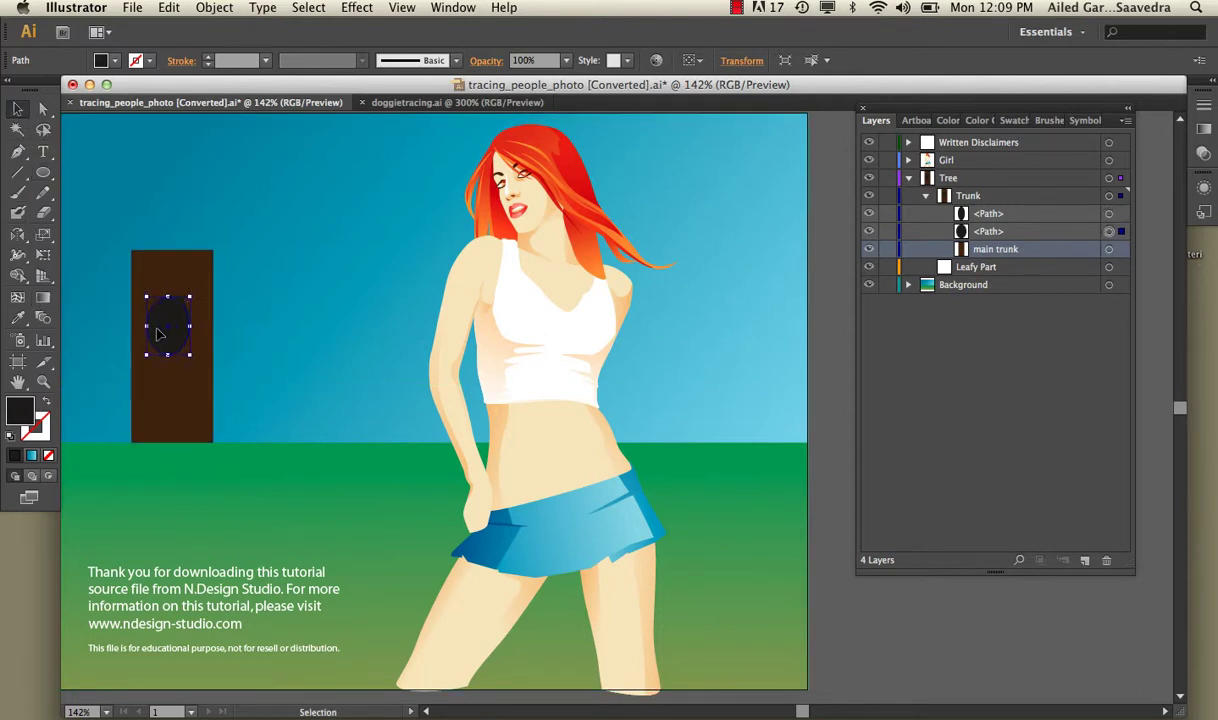
{"action": "double_click", "coordinate": [20, 412]}
{"action": "left_click_drag", "start_coordinate": [546, 425], "coordinate": [498, 429]}
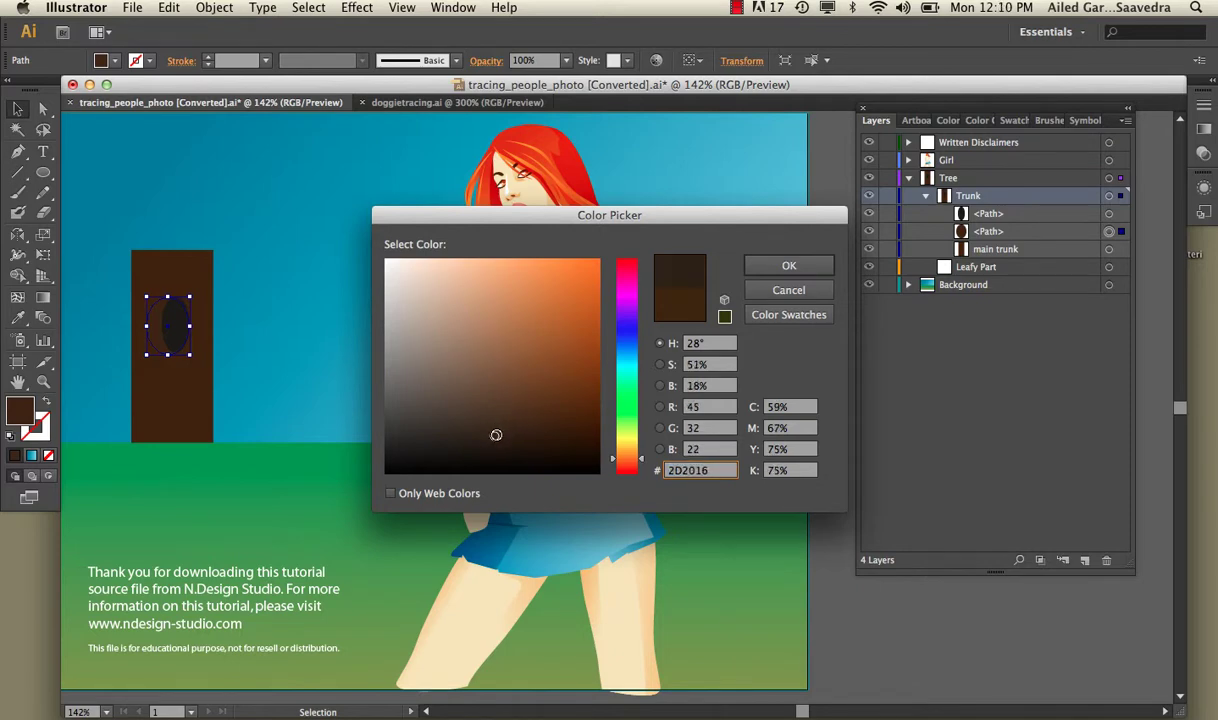
{"action": "left_click", "coordinate": [776, 265]}
{"action": "left_click", "coordinate": [306, 298]}
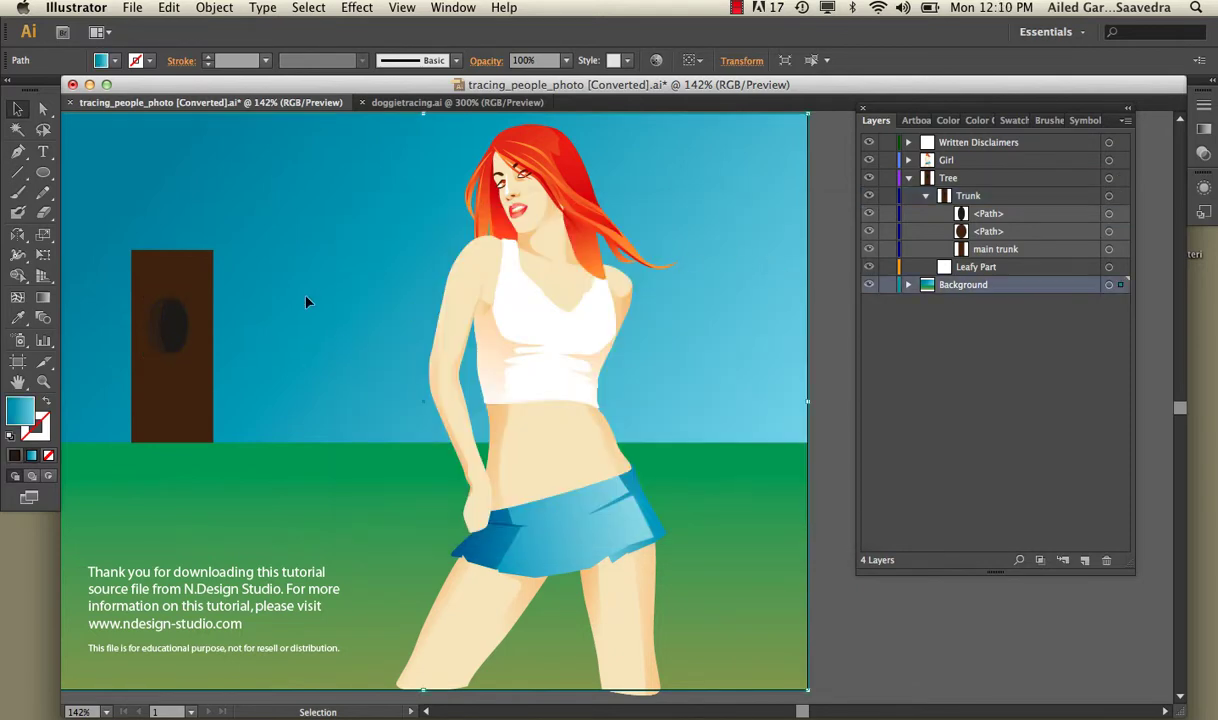
Step: Rename the larger, dark brown ellipse's path in the Trunk sublayer to outer shadow
{"action": "left_click", "coordinate": [1013, 232]}
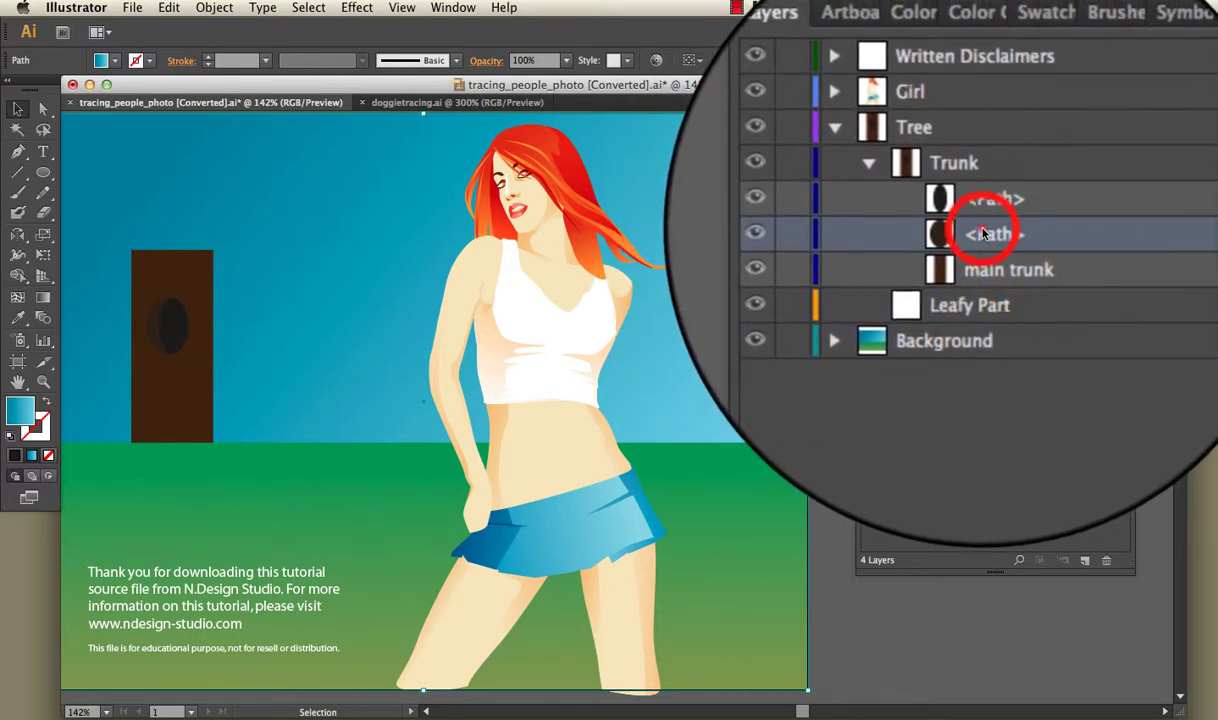
{"action": "double_click", "coordinate": [982, 233]}
{"action": "type", "text": "our"}
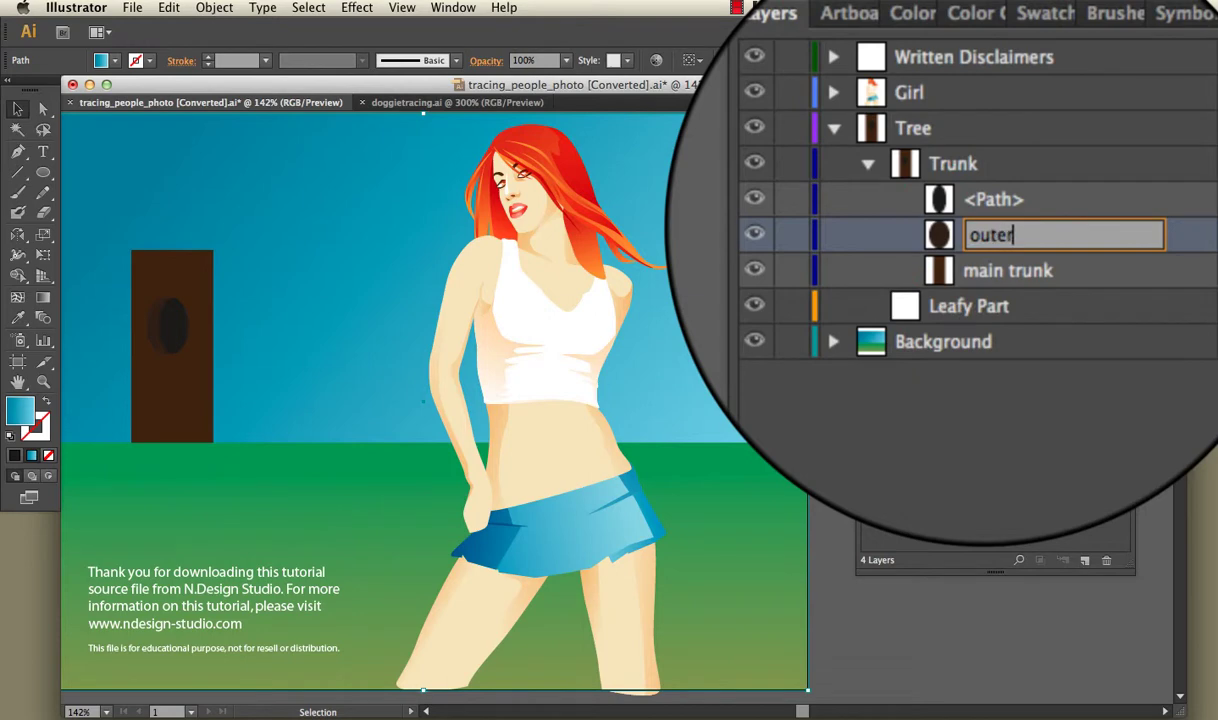
{"action": "type", "text": "er shadow"}
{"action": "key", "text": "Return"}
Step: Rename the narrower, near-black ellipse's path to hole and collapse the Trunk sublayer
{"action": "double_click", "coordinate": [993, 200]}
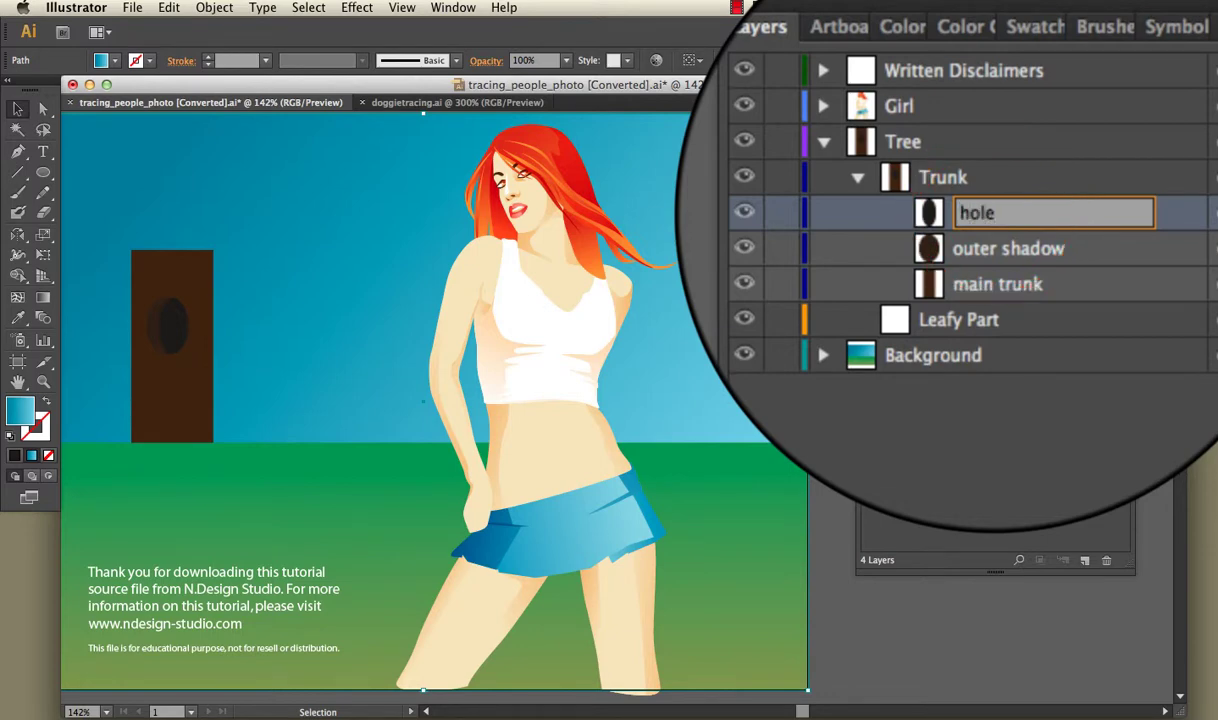
{"action": "type", "text": "hole"}
{"action": "key", "text": "Return"}
{"action": "left_click", "coordinate": [870, 217]}
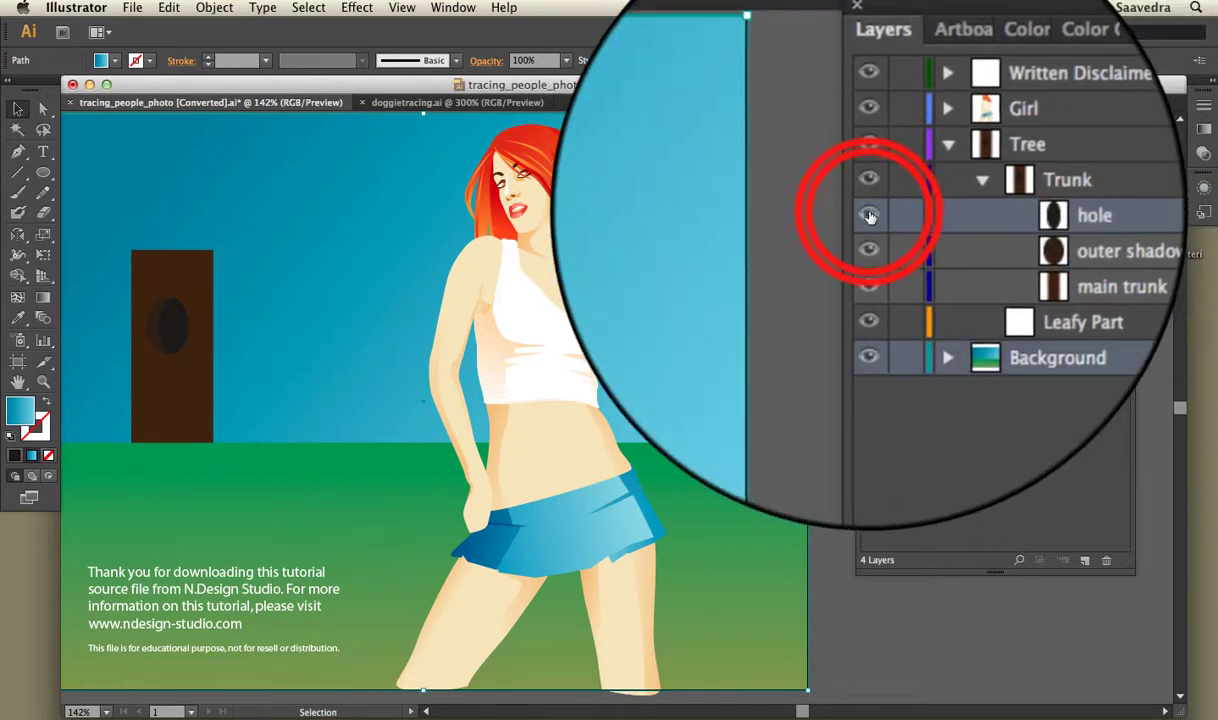
{"action": "left_click", "coordinate": [926, 197]}
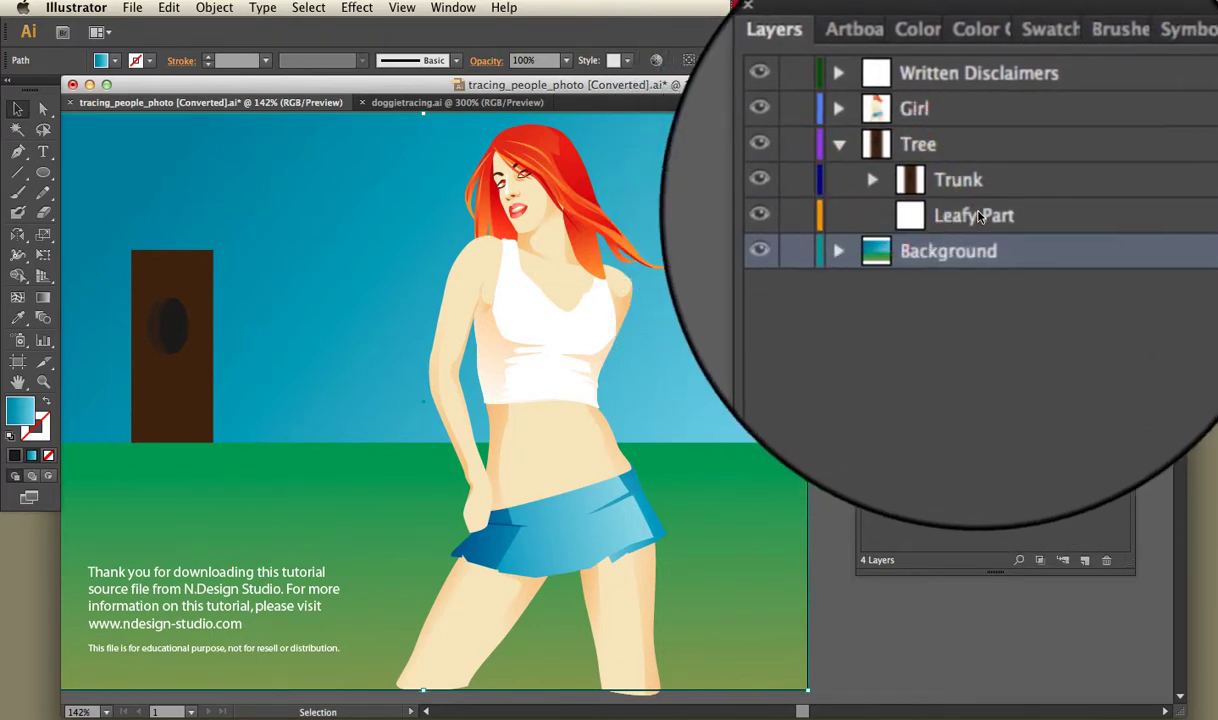
Step: In the Leafy Part sublayer, draw five overlapping wide ellipses around the top of the trunk as foliage and expand the sublayer
{"action": "left_click", "coordinate": [979, 214]}
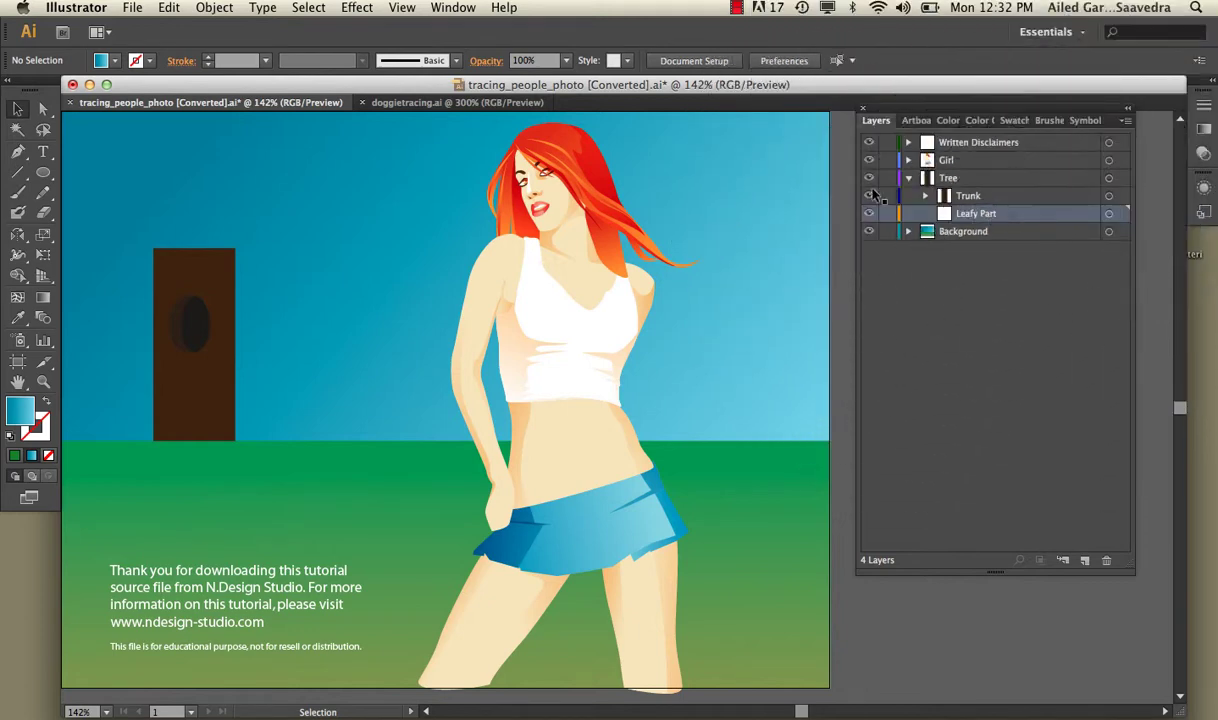
{"action": "left_click", "coordinate": [47, 175]}
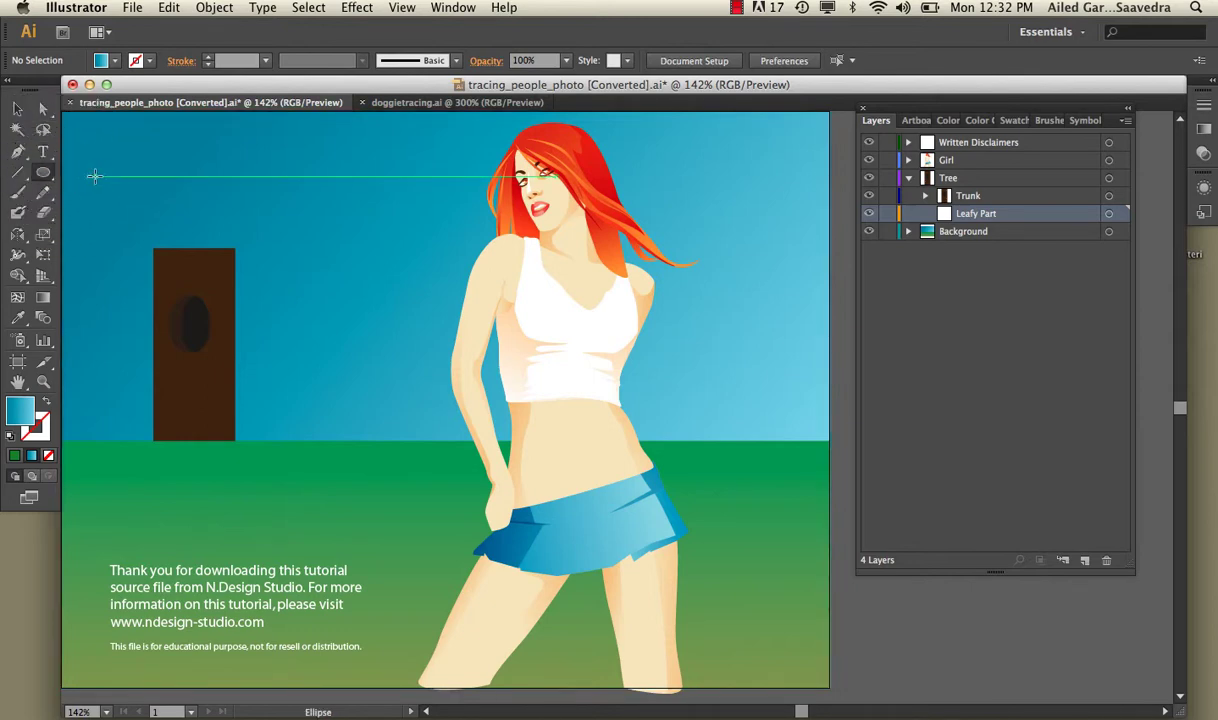
{"action": "left_click_drag", "start_coordinate": [82, 183], "coordinate": [211, 270]}
{"action": "left_click_drag", "start_coordinate": [172, 183], "coordinate": [298, 262]}
{"action": "left_click_drag", "start_coordinate": [176, 140], "coordinate": [333, 212]}
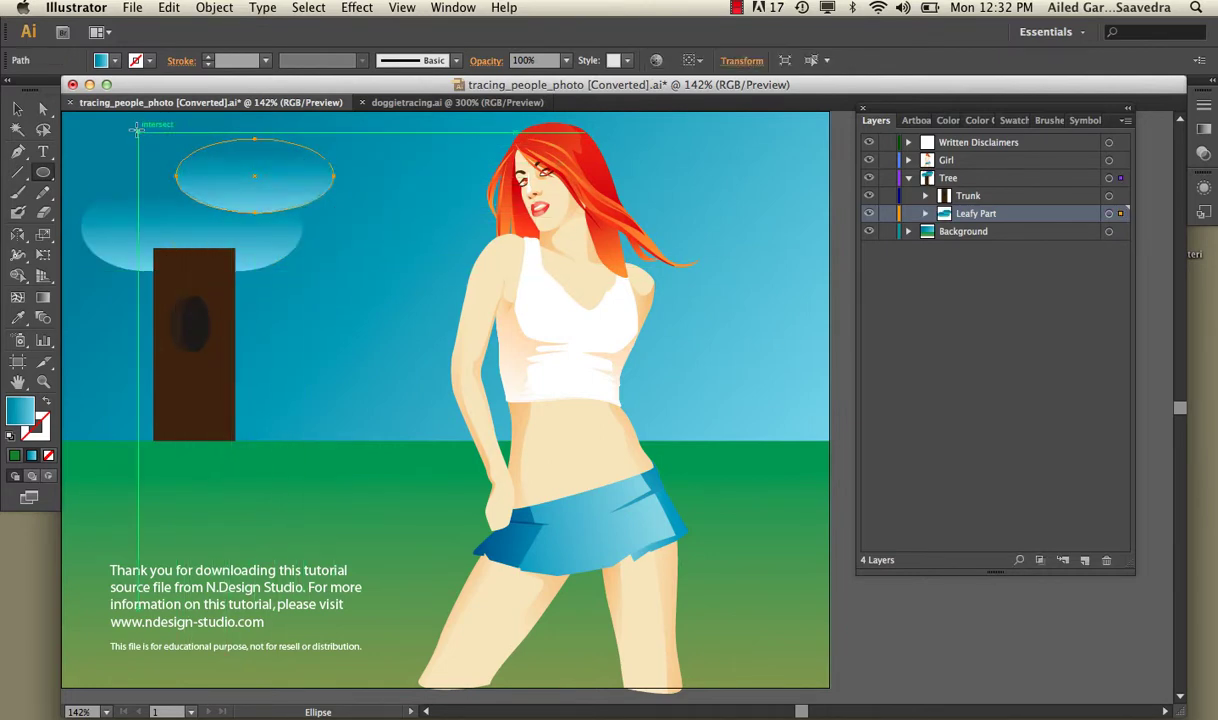
{"action": "mouse_move", "coordinate": [201, 171]}
{"action": "left_mouse_down"}
{"action": "mouse_move", "coordinate": [264, 210]}
{"action": "mouse_move", "coordinate": [190, 196]}
{"action": "mouse_move", "coordinate": [210, 215]}
{"action": "left_mouse_up"}
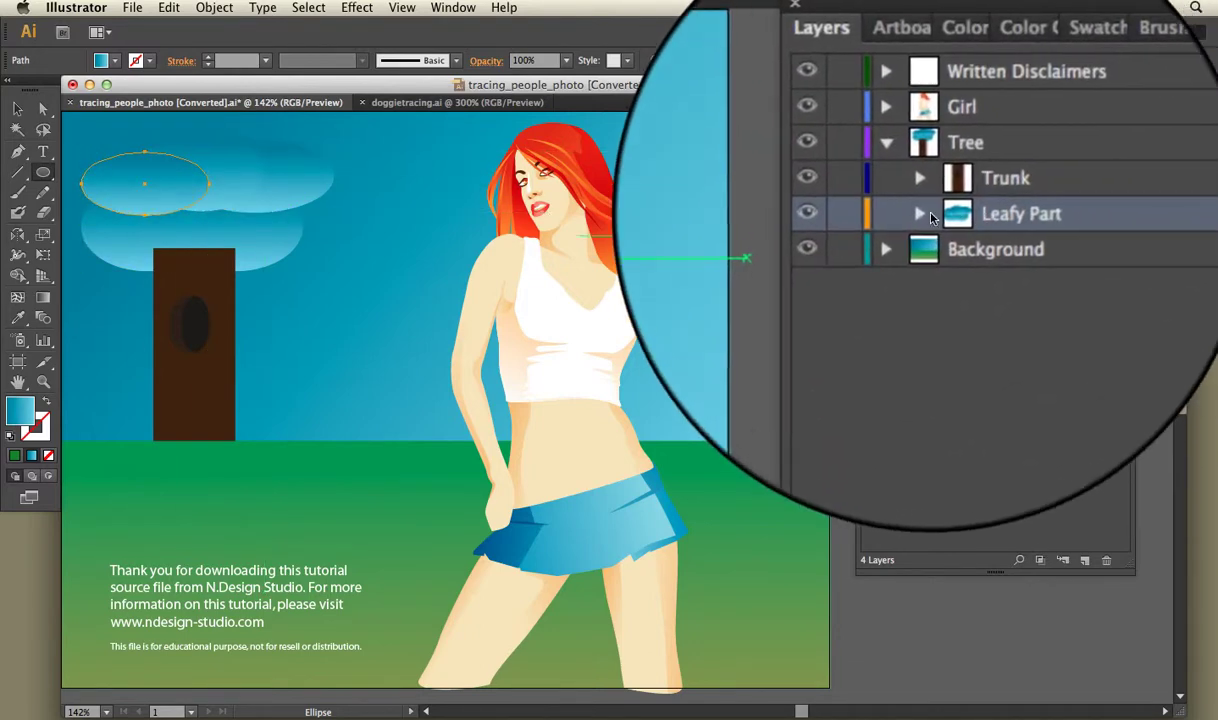
{"action": "left_click", "coordinate": [903, 212]}
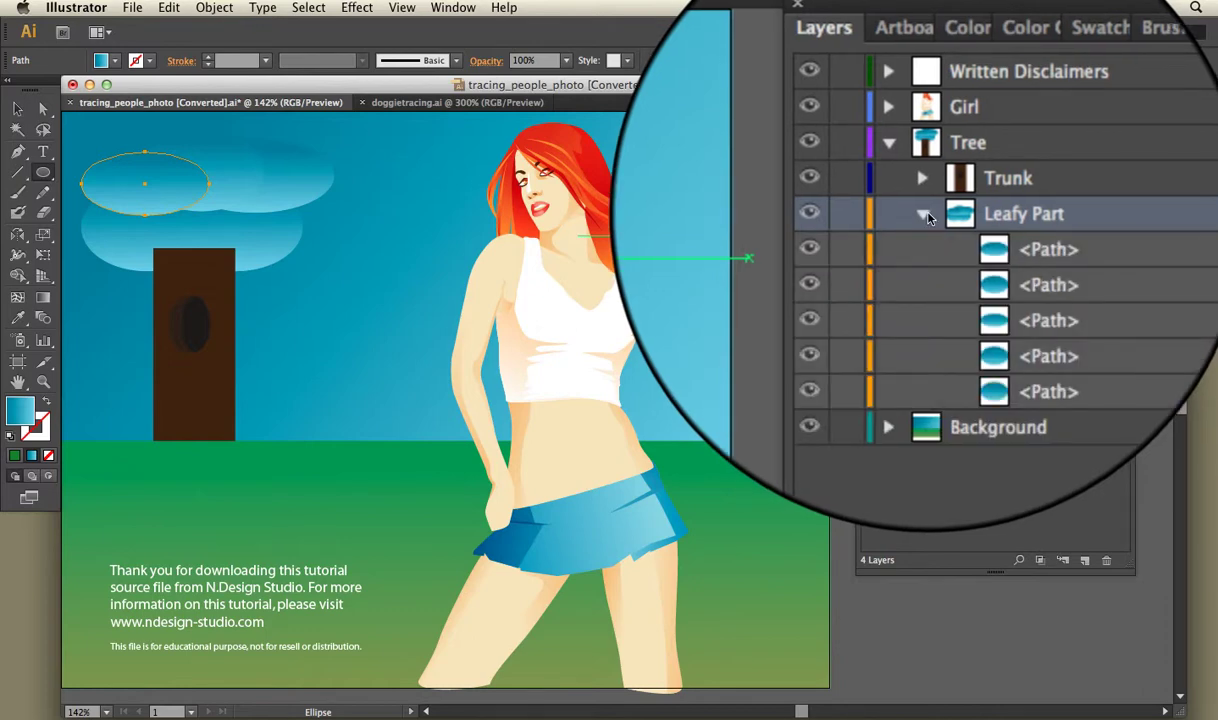
Step: Select all five foliage ellipses and fill them with a solid medium green
{"action": "left_click", "coordinate": [19, 107]}
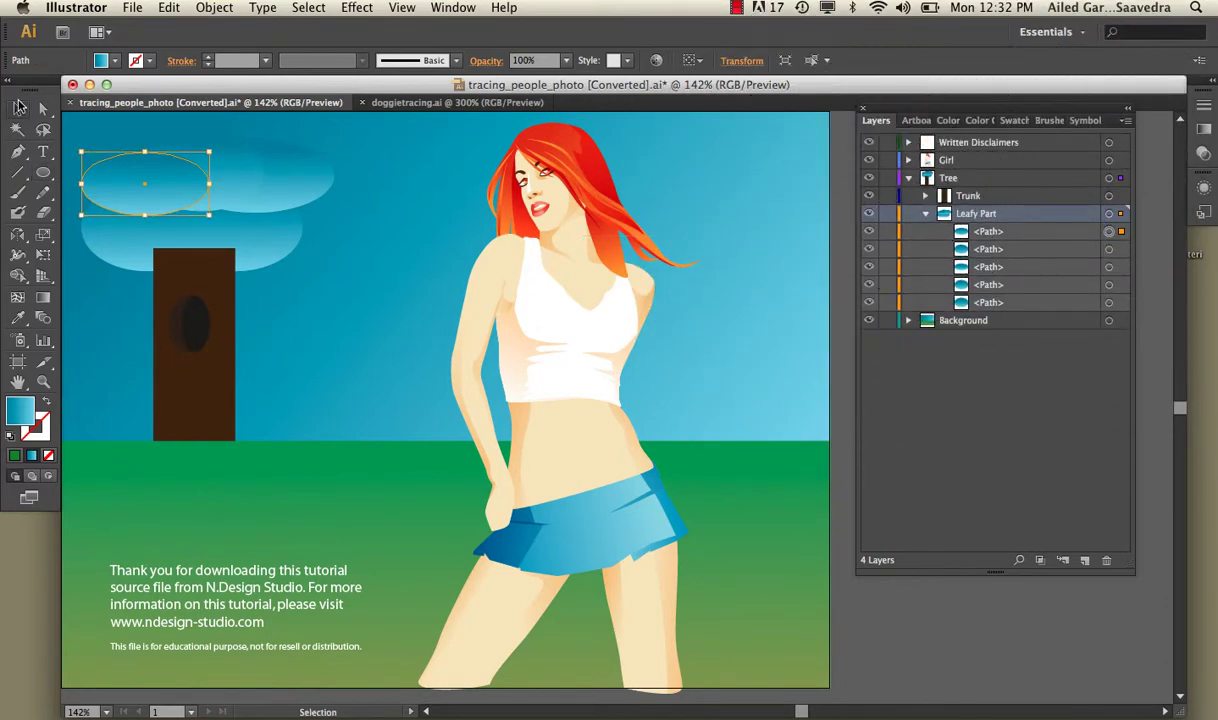
{"action": "left_click", "coordinate": [240, 181], "text": "shift"}
{"action": "left_click", "coordinate": [285, 168], "text": "shift"}
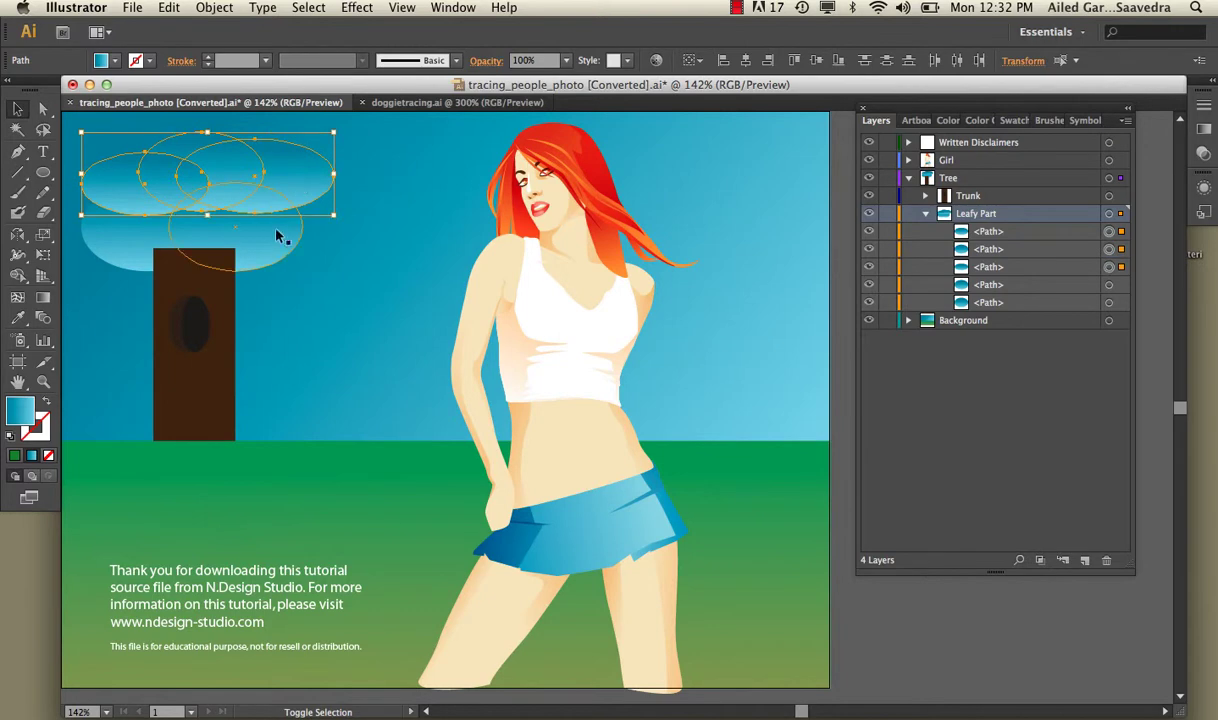
{"action": "left_click", "coordinate": [174, 233], "text": "shift"}
{"action": "left_click", "coordinate": [138, 231], "text": "shift"}
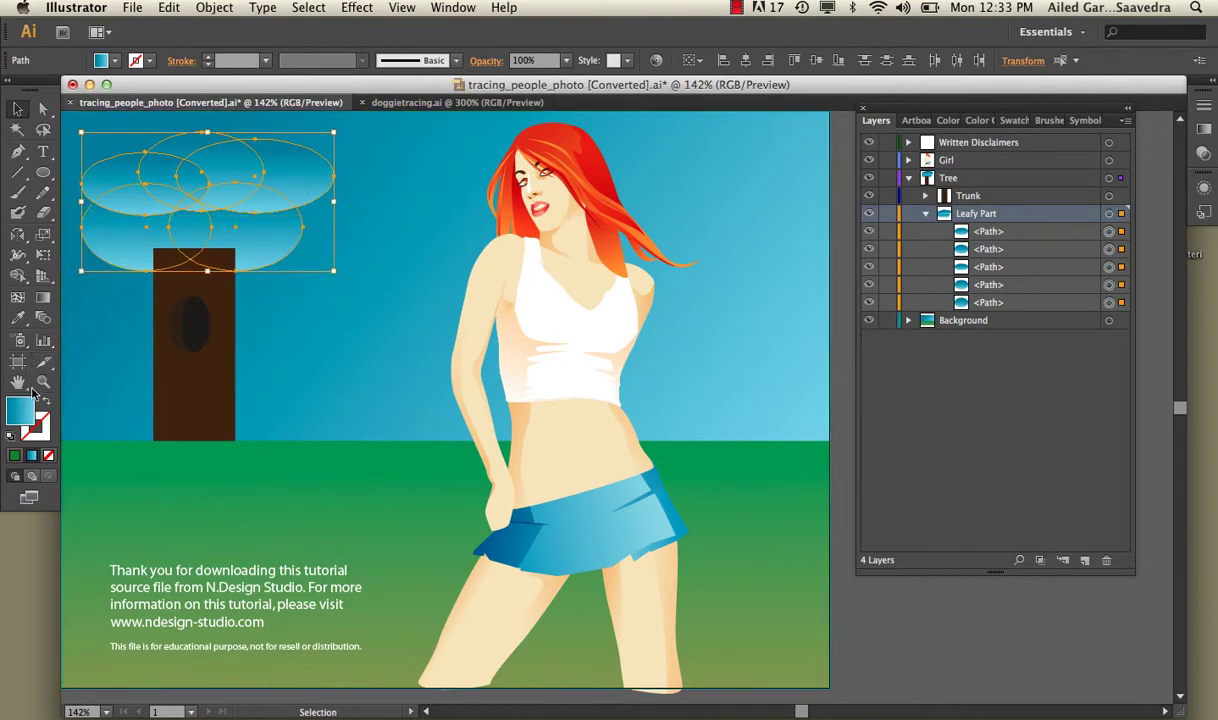
{"action": "double_click", "coordinate": [22, 410]}
{"action": "left_click", "coordinate": [617, 405]}
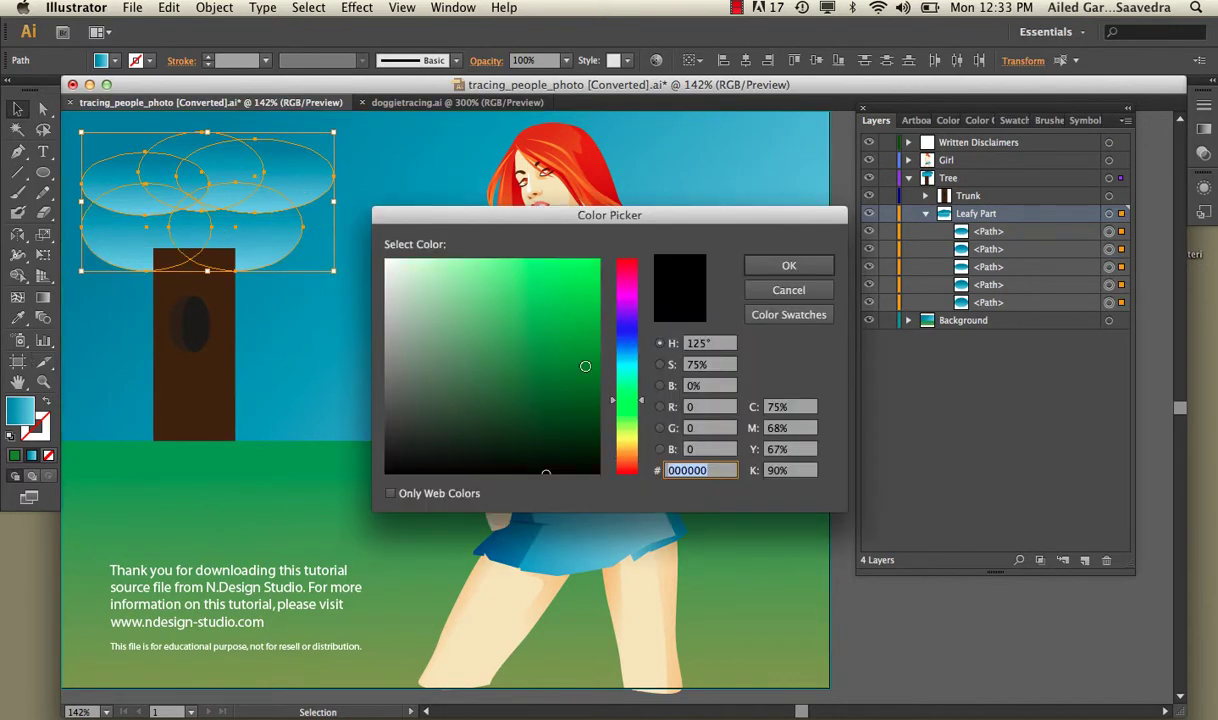
{"action": "left_click", "coordinate": [576, 361]}
{"action": "left_click", "coordinate": [760, 266]}
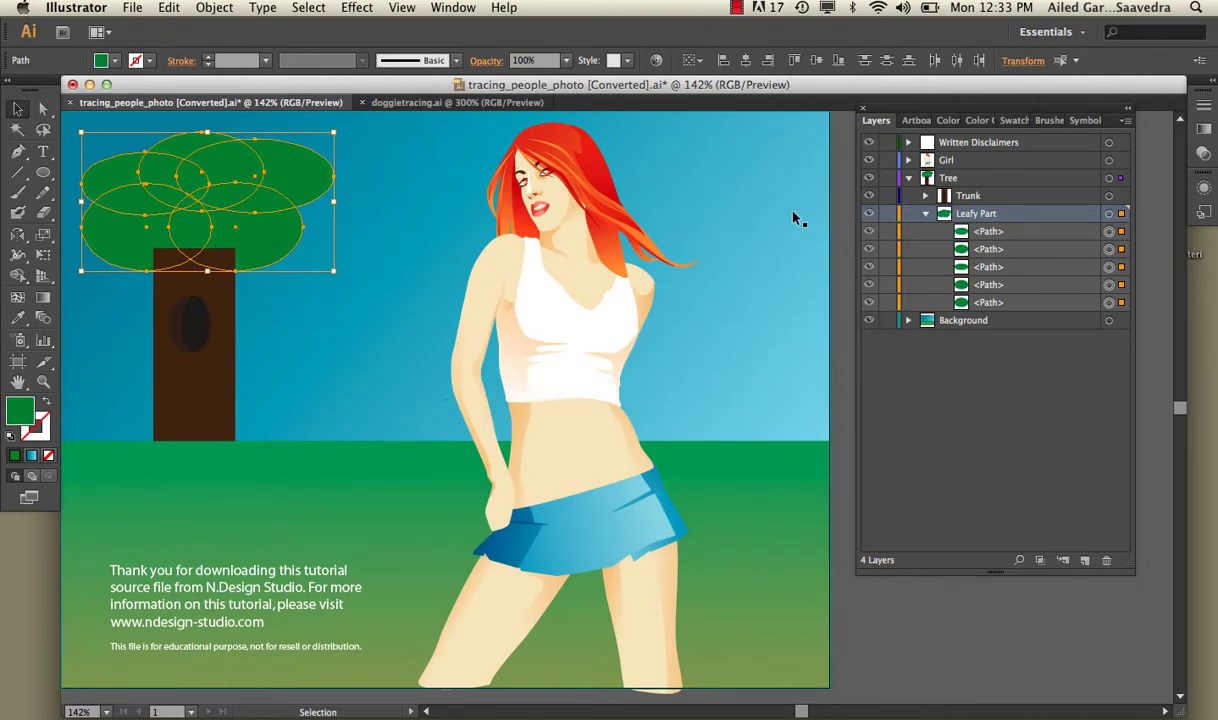
Step: Rename the topmost path in the Leafy Part sublayer to leafy1 and collapse the sublayer
{"action": "double_click", "coordinate": [988, 231]}
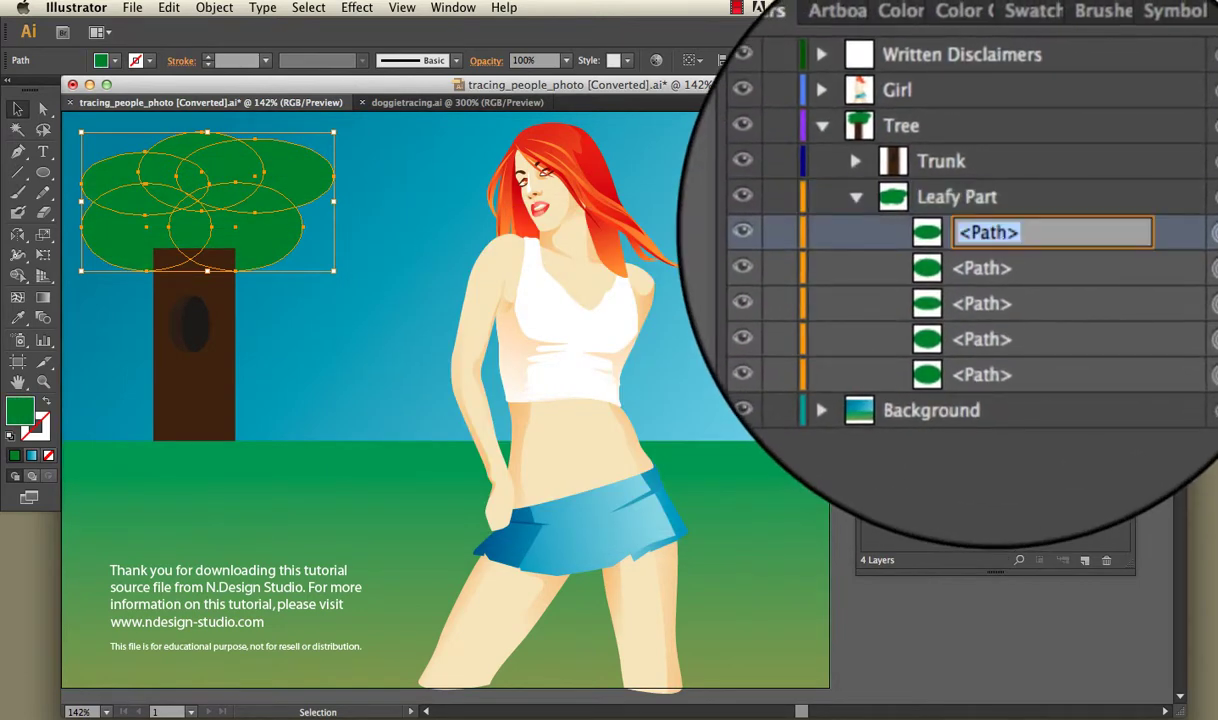
{"action": "type", "text": "leaf"}
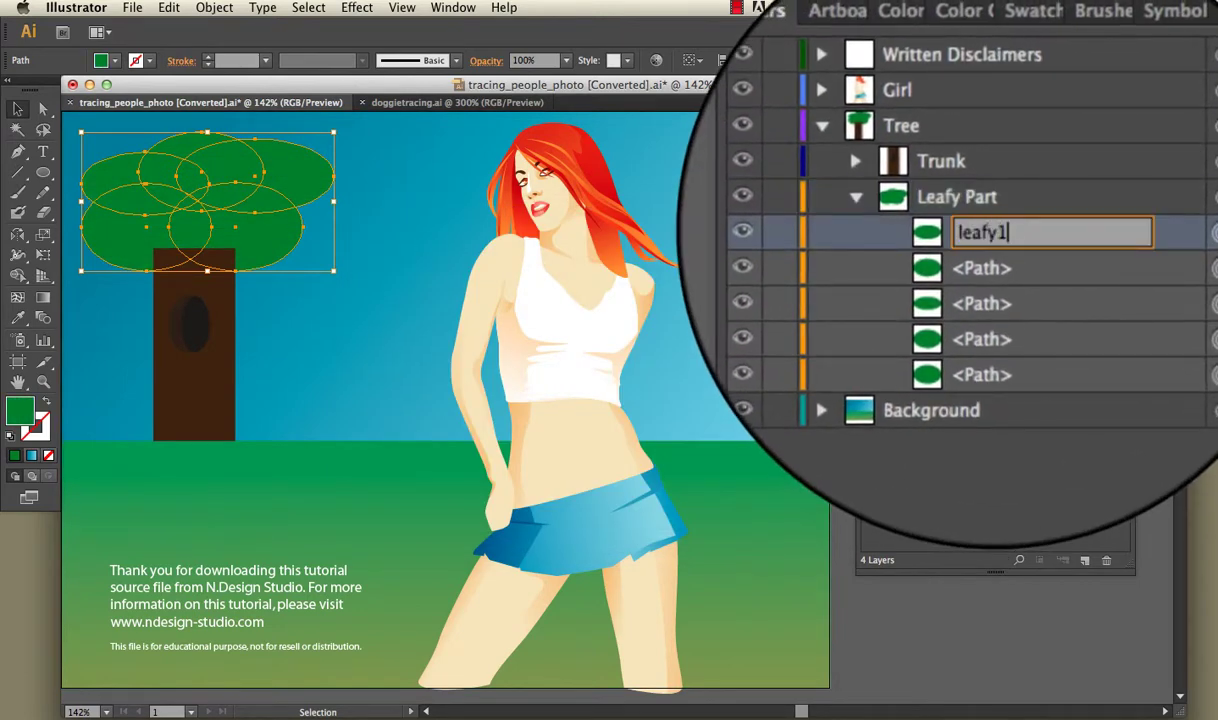
{"action": "type", "text": "y1"}
{"action": "key", "text": "Return"}
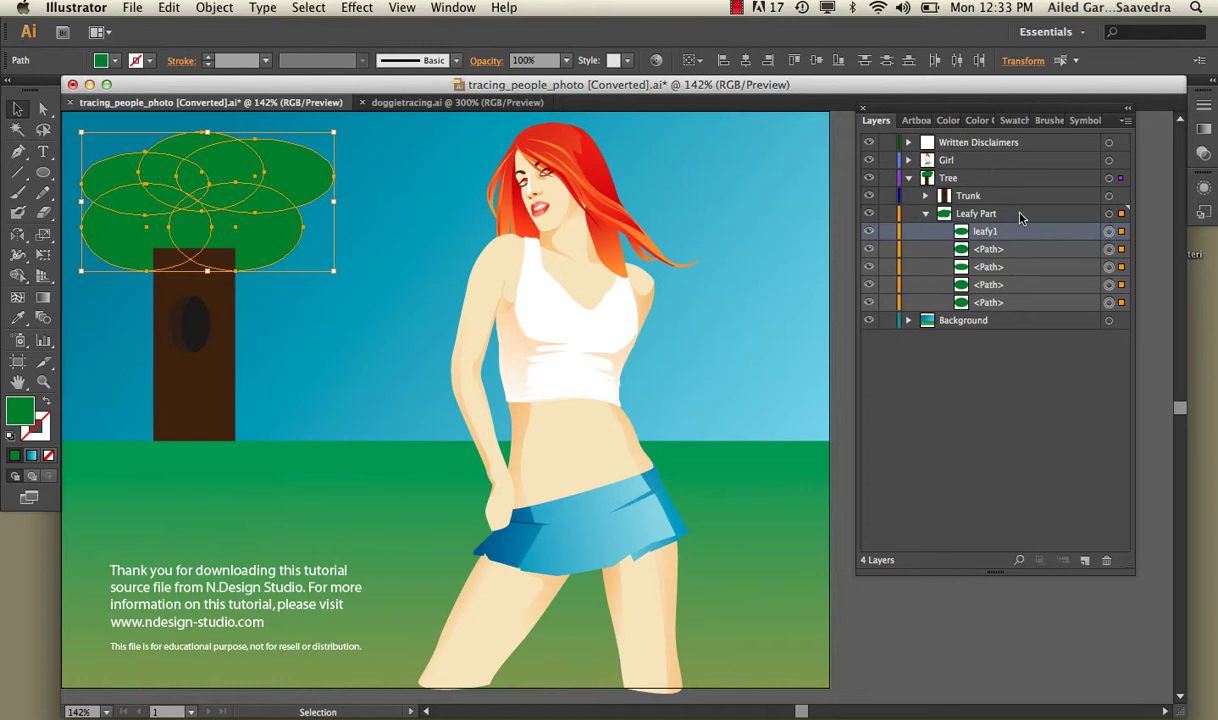
{"action": "left_click", "coordinate": [926, 214]}
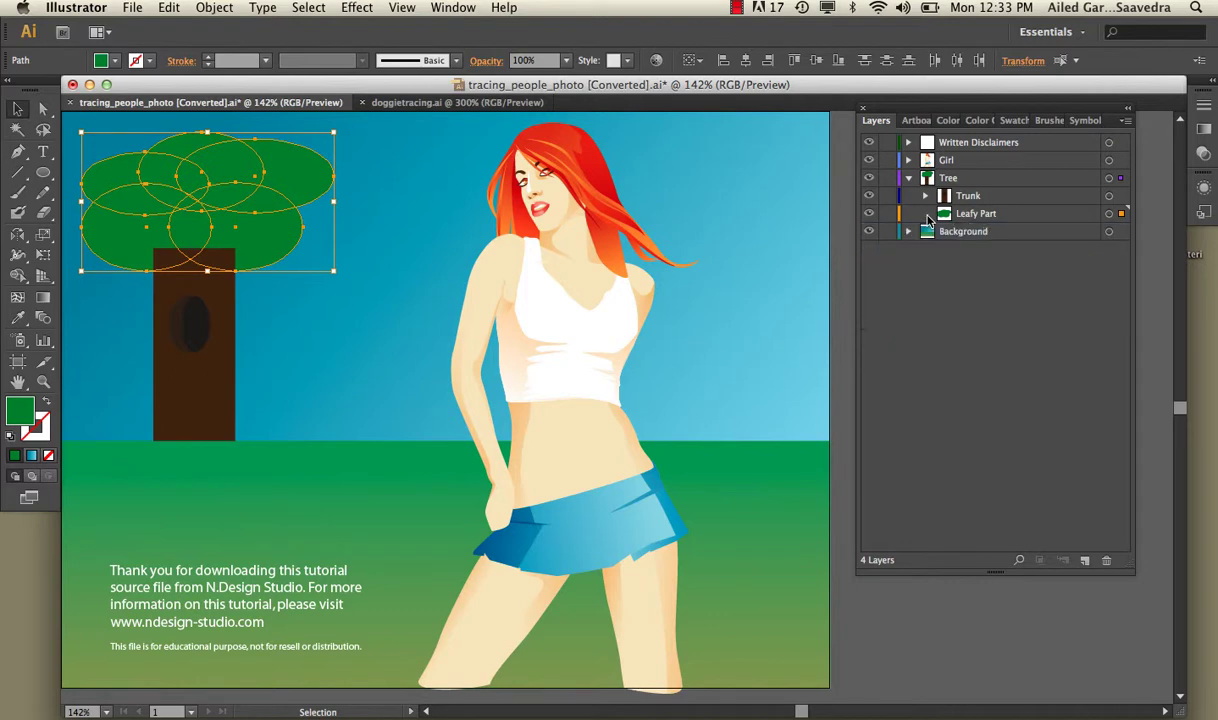
Step: Deselect the foliage and move the Leafy Part sublayer above Trunk within the Tree layer
{"action": "left_click", "coordinate": [805, 215]}
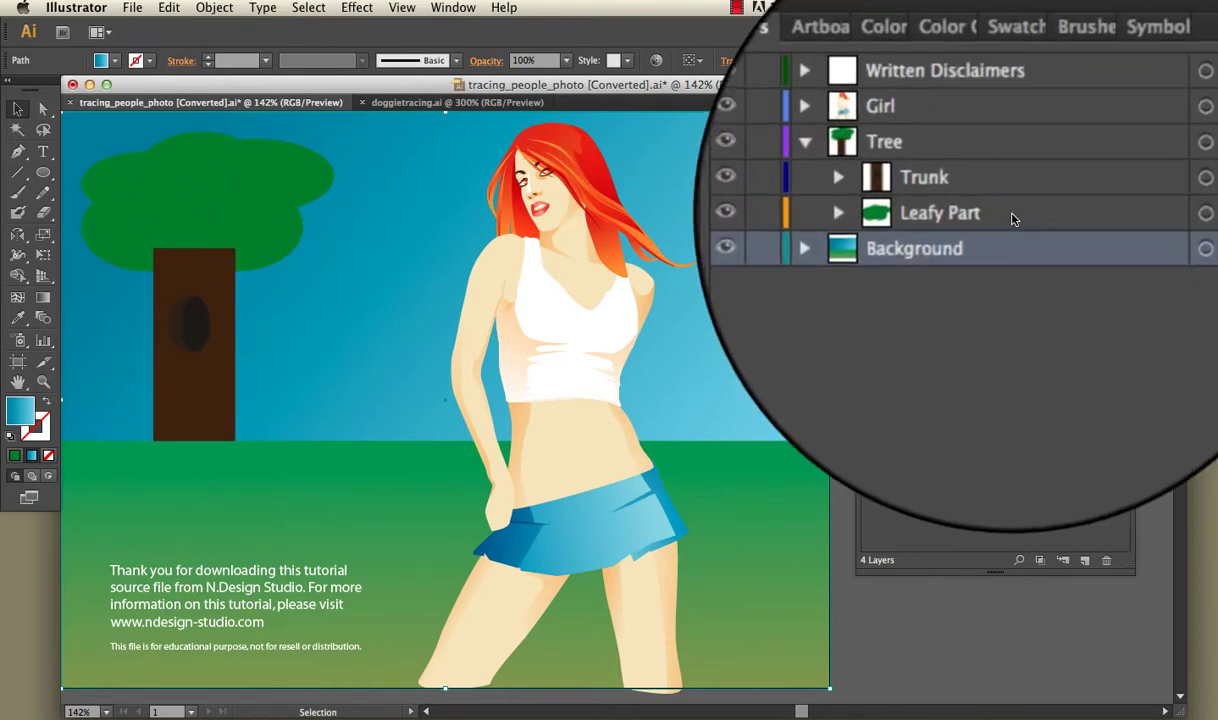
{"action": "left_click", "coordinate": [1012, 218]}
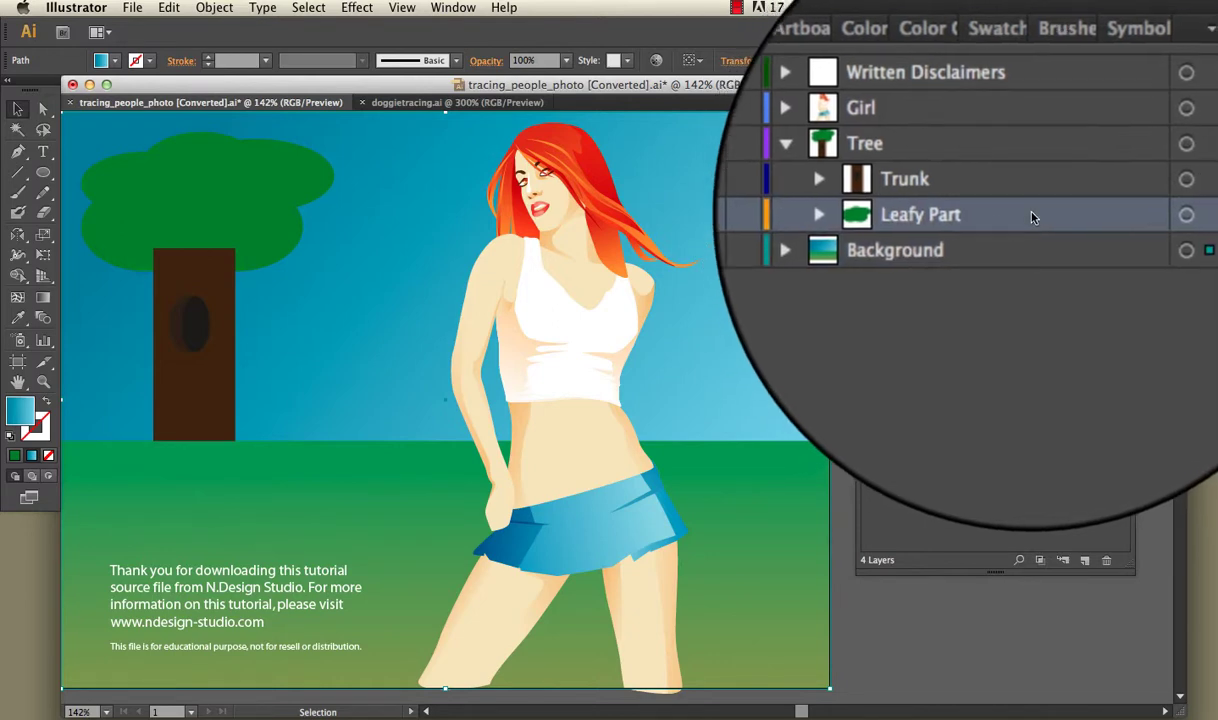
{"action": "left_click_drag", "start_coordinate": [1030, 215], "coordinate": [1027, 190]}
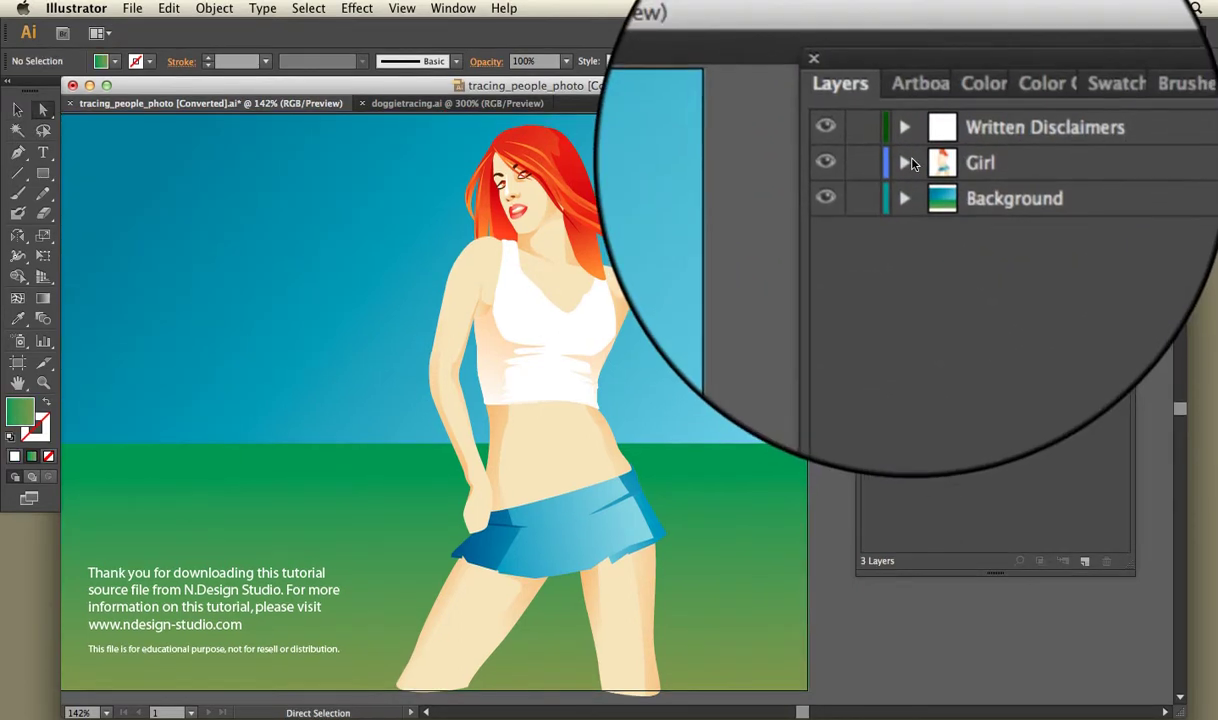
Step: Expand the Girl layer and its head sublayer, and move the hair sublayer below face
{"action": "left_click", "coordinate": [905, 162]}
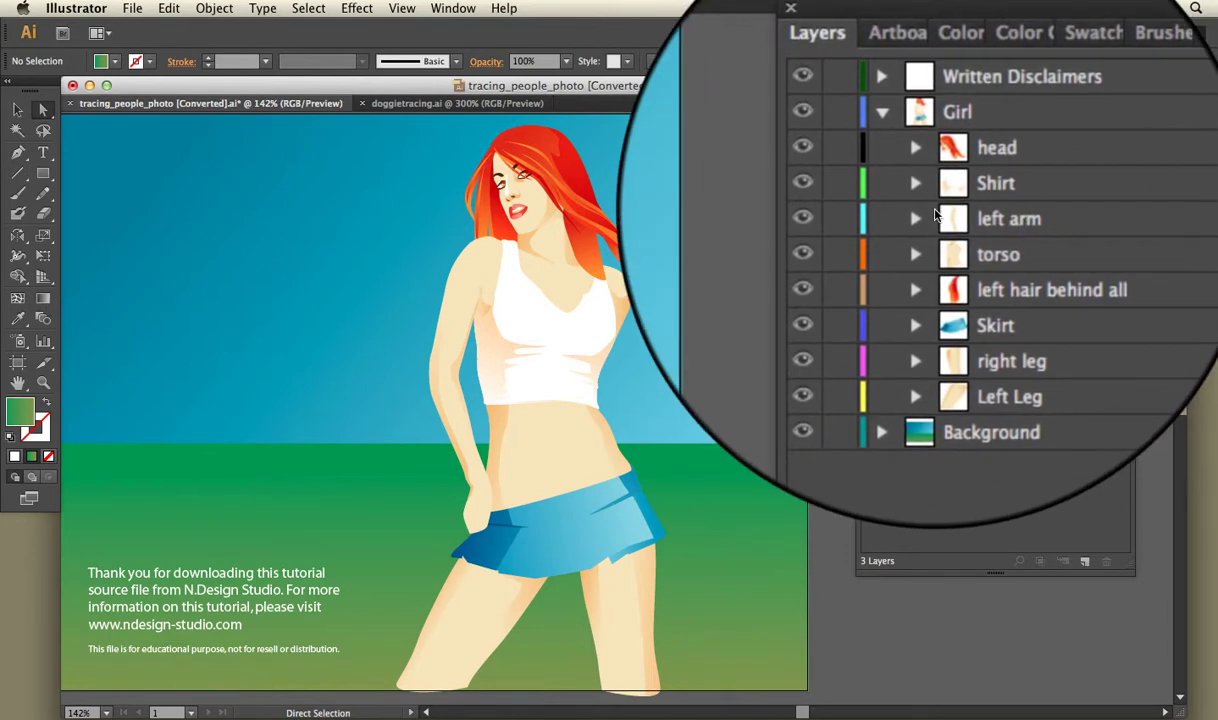
{"action": "left_click", "coordinate": [915, 147]}
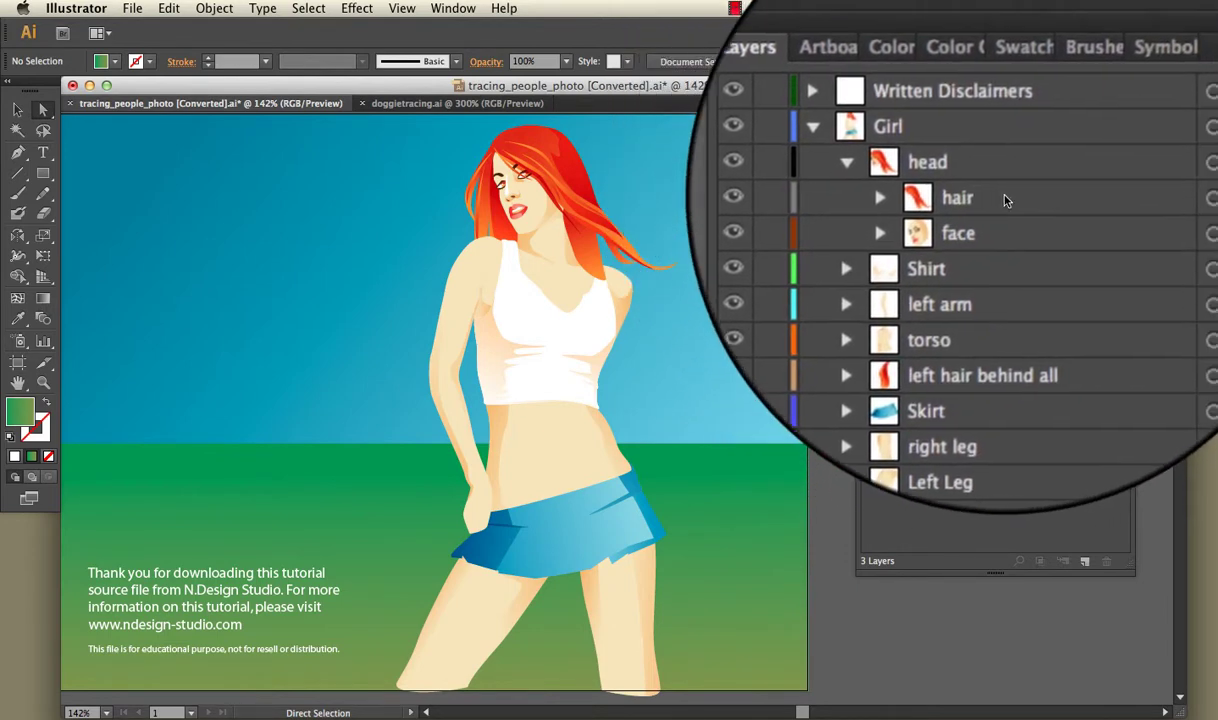
{"action": "mouse_move", "coordinate": [1006, 201]}
{"action": "left_mouse_down"}
{"action": "mouse_move", "coordinate": [1025, 226]}
{"action": "mouse_move", "coordinate": [1010, 222]}
{"action": "left_mouse_up"}
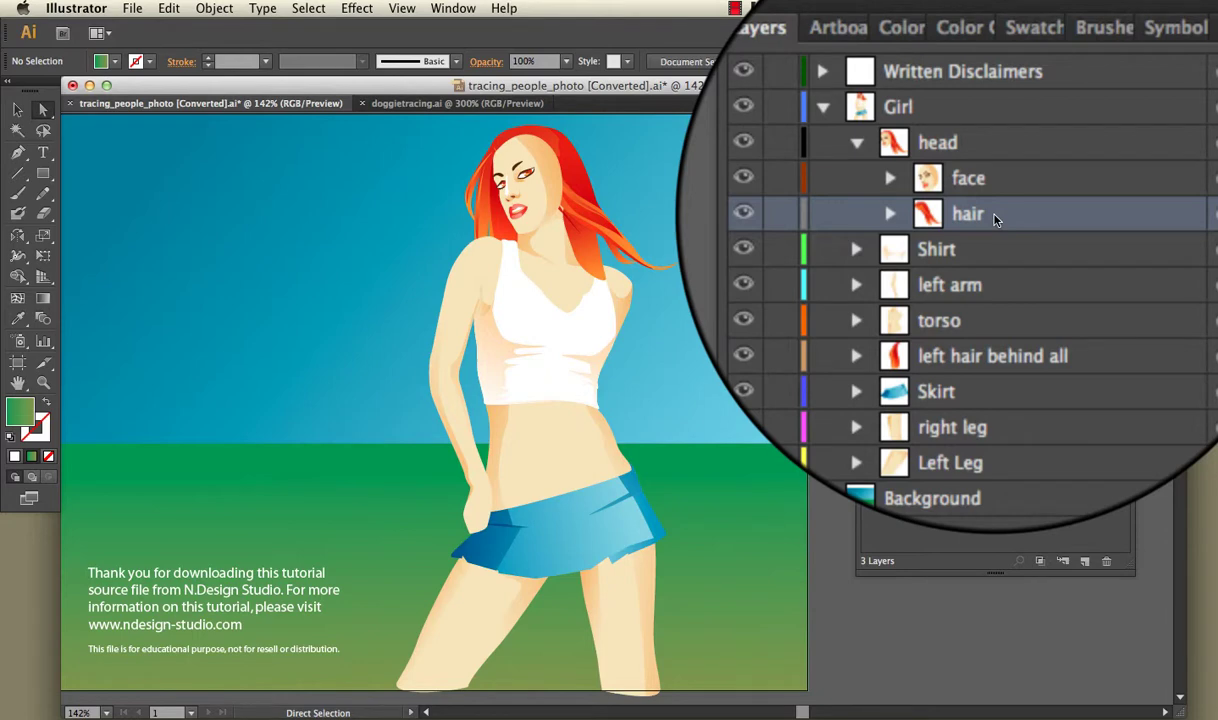
Step: Move the hair sublayer back above face within the head sublayer
{"action": "left_click_drag", "start_coordinate": [995, 219], "coordinate": [990, 191]}
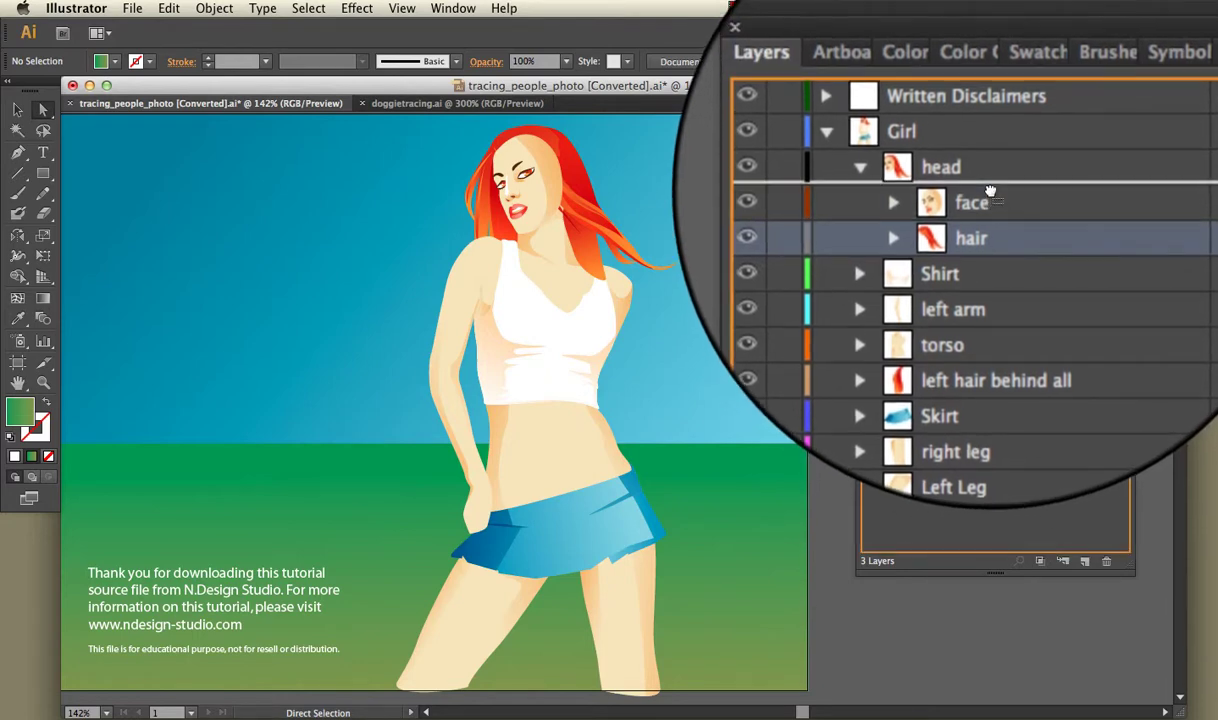
{"action": "mouse_move", "coordinate": [990, 191]}
{"action": "left_mouse_down"}
{"action": "mouse_move", "coordinate": [914, 193]}
{"action": "mouse_move", "coordinate": [970, 200]}
{"action": "mouse_move", "coordinate": [983, 186]}
{"action": "mouse_move", "coordinate": [983, 198]}
{"action": "left_mouse_up"}
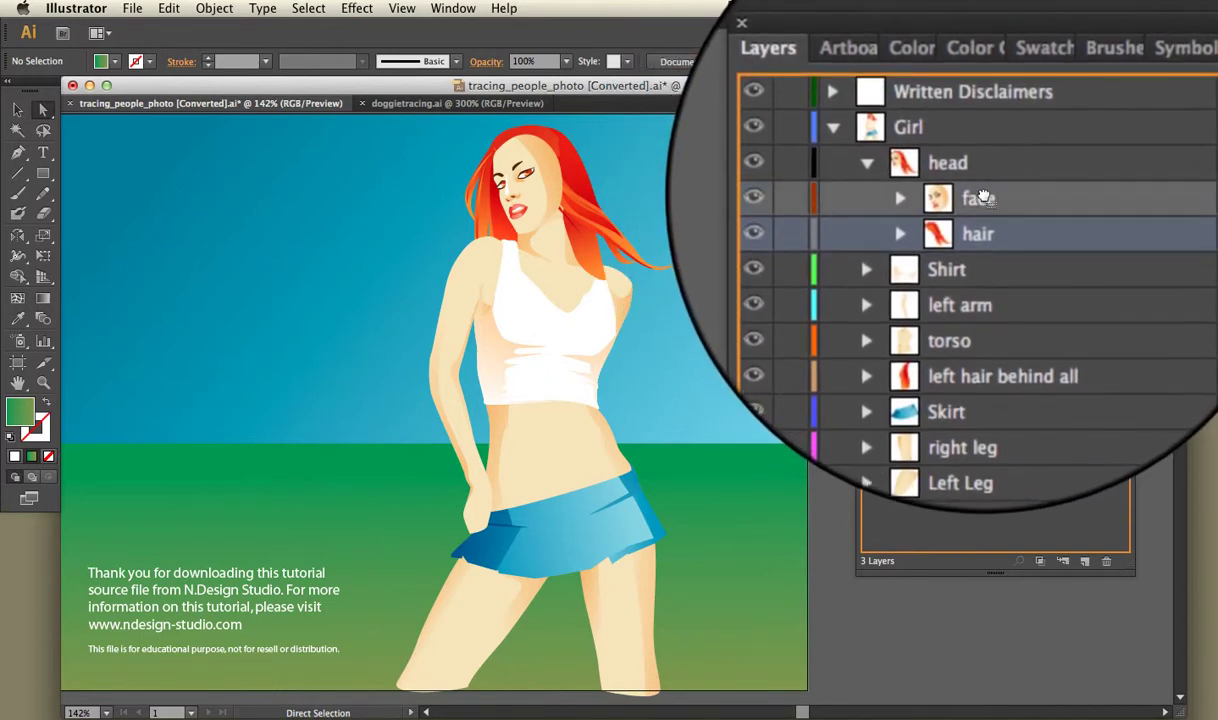
{"action": "left_click_drag", "start_coordinate": [983, 198], "coordinate": [983, 190]}
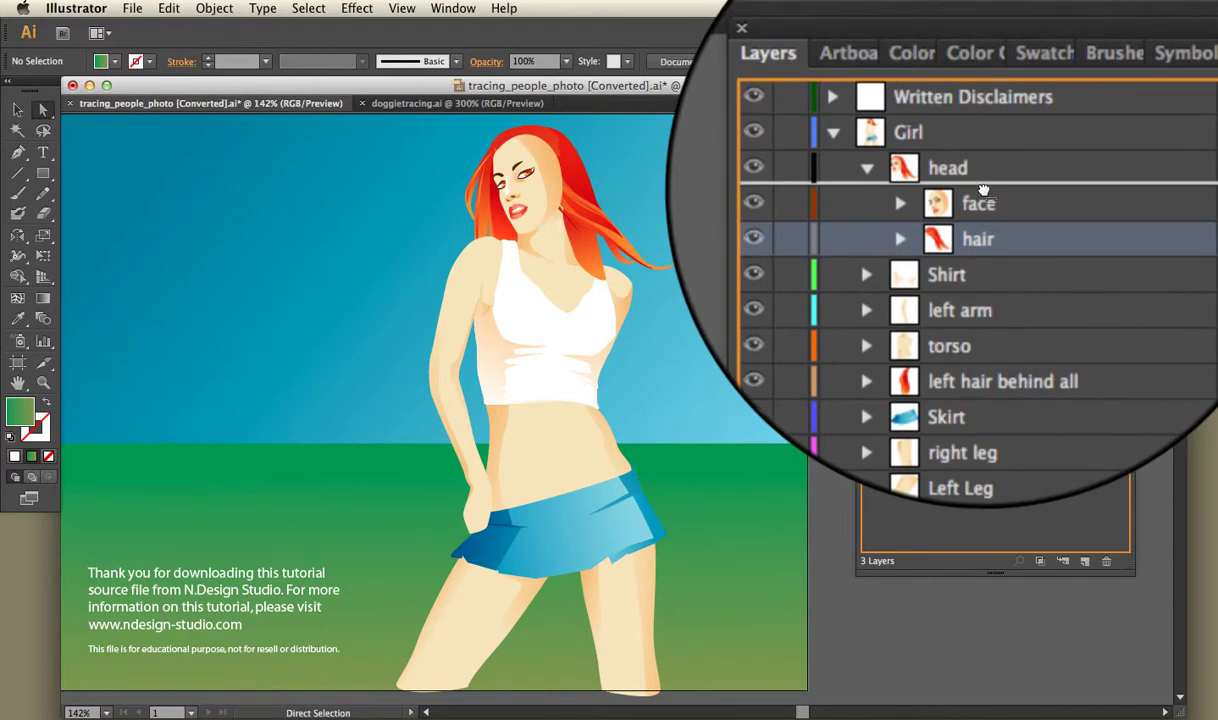
{"action": "left_click_drag", "start_coordinate": [983, 190], "coordinate": [984, 193]}
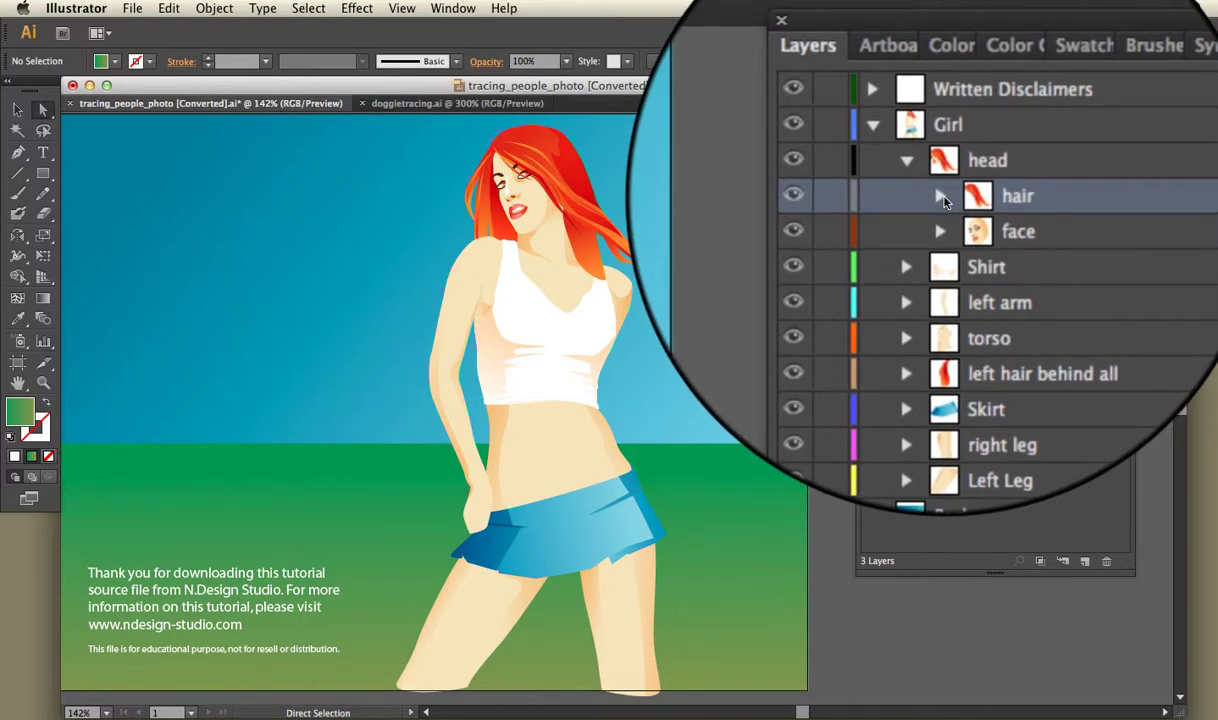
Step: Expand the hair sublayer, move Hair Highlights below hair right bottom, and return it above hair top
{"action": "left_click", "coordinate": [941, 197]}
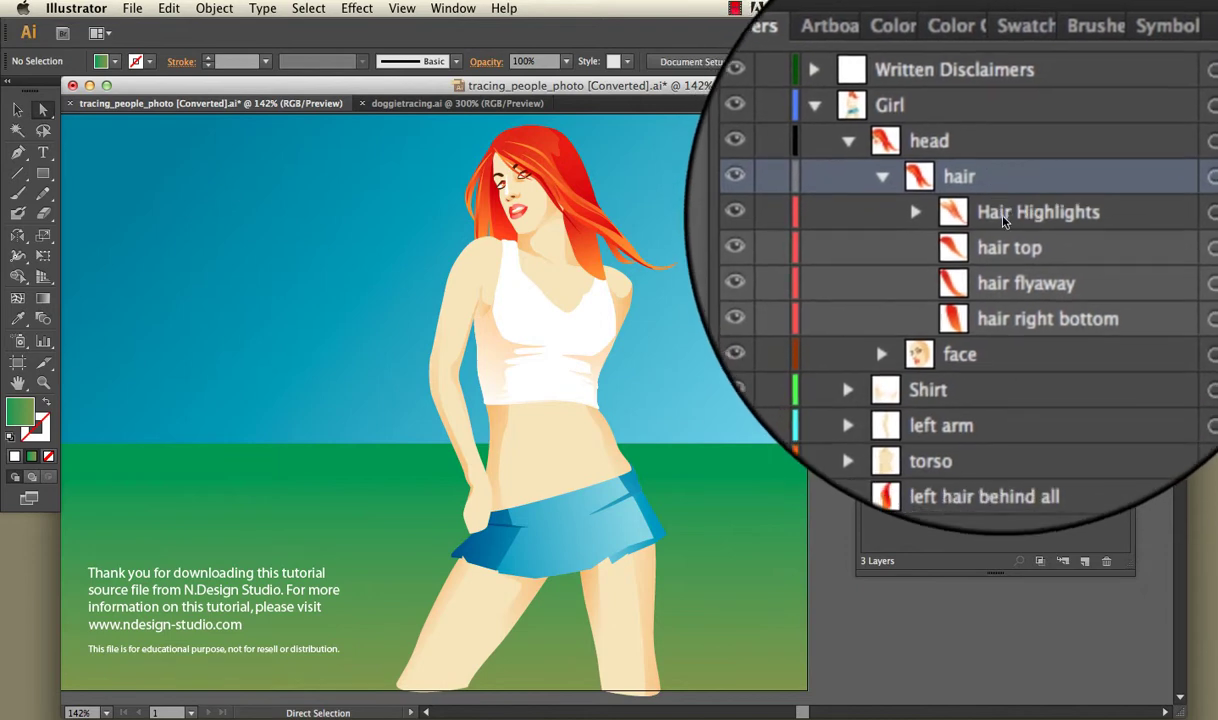
{"action": "left_click_drag", "start_coordinate": [1013, 220], "coordinate": [969, 258]}
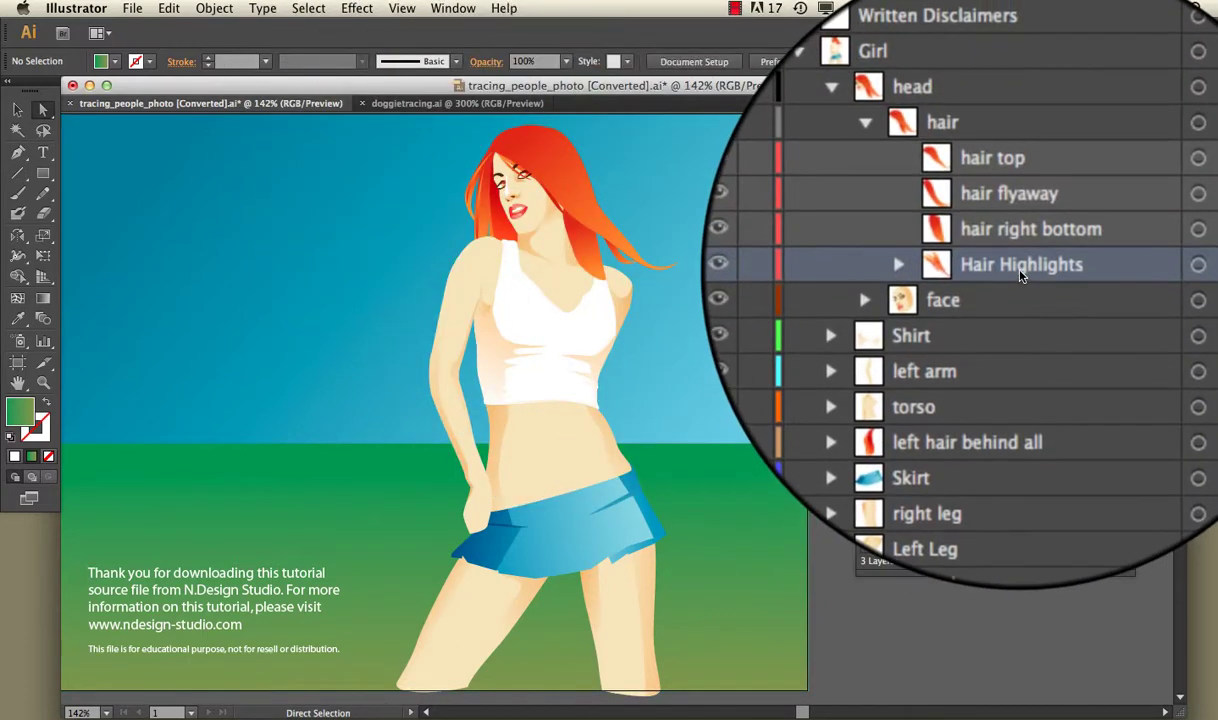
{"action": "left_click_drag", "start_coordinate": [1019, 220], "coordinate": [1011, 204]}
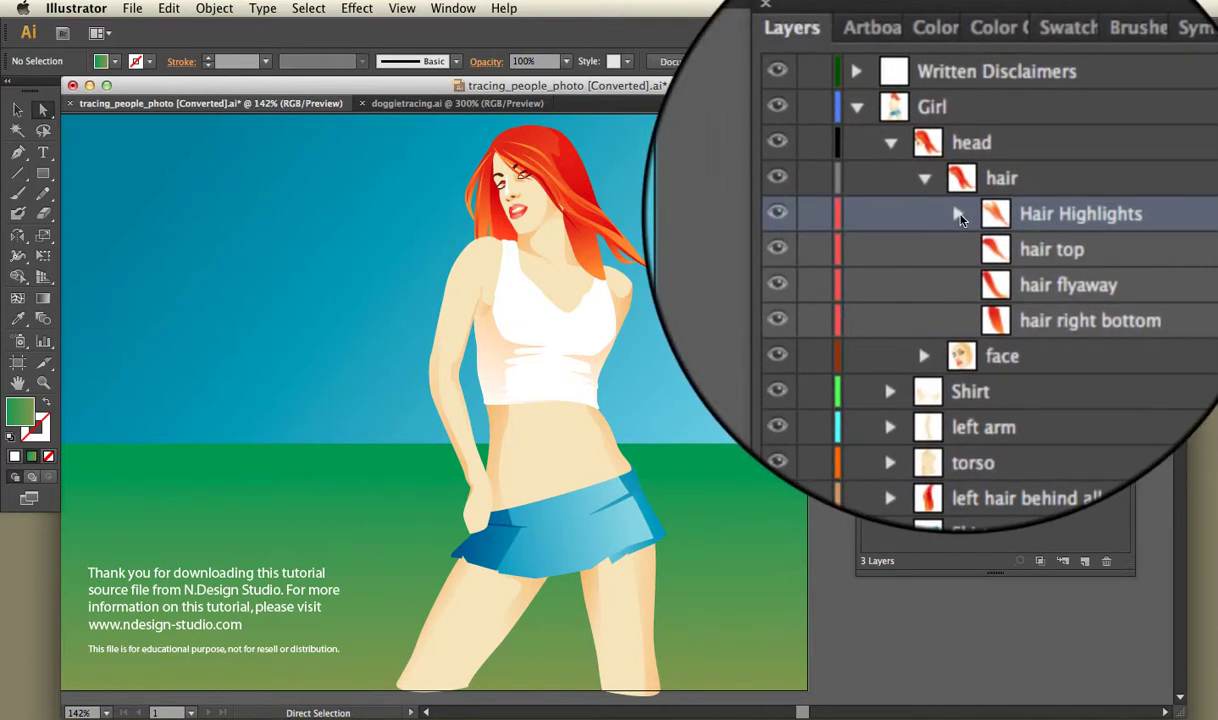
Step: Examine the paths inside Hair Highlights, collapse it, and collapse and re-expand the hair sublayer
{"action": "left_click", "coordinate": [958, 217]}
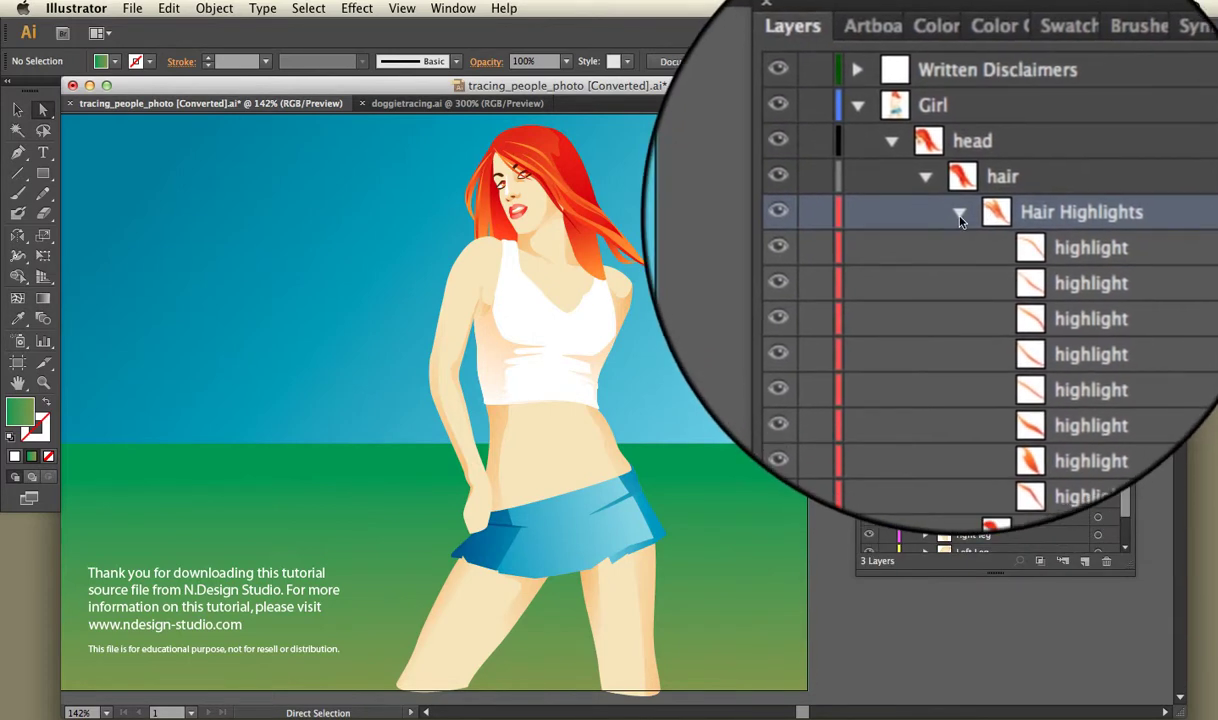
{"action": "left_click", "coordinate": [959, 216]}
{"action": "left_click", "coordinate": [941, 198]}
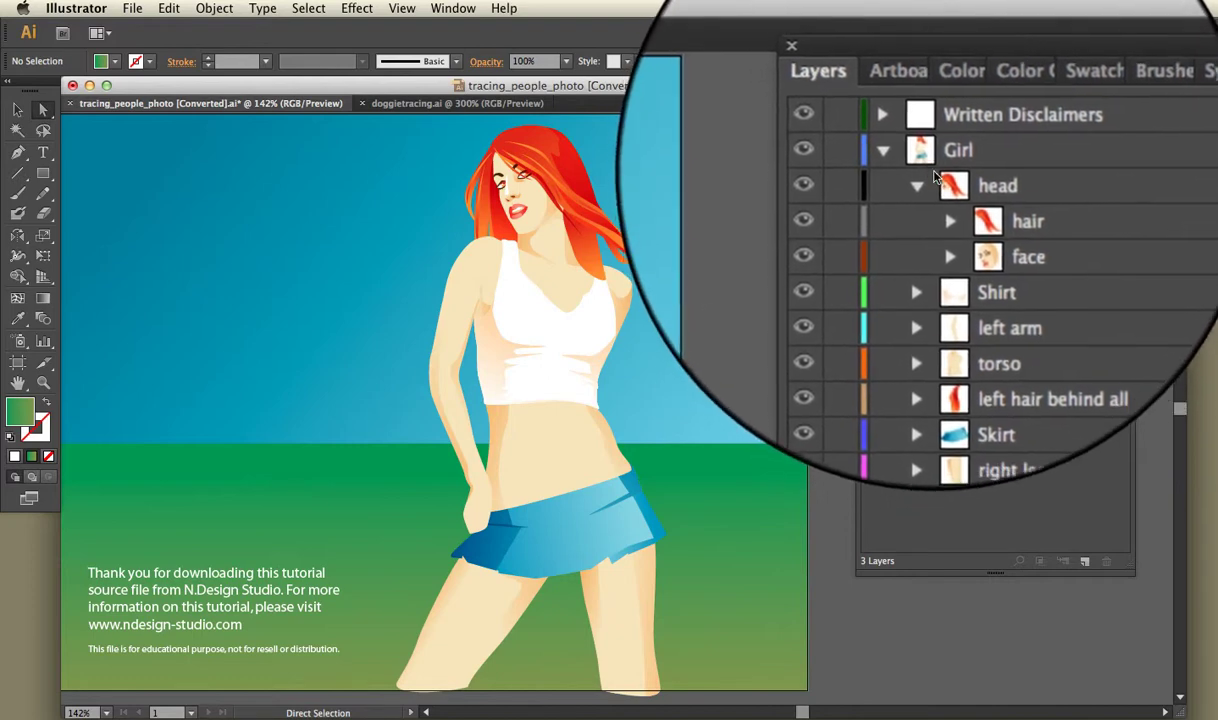
{"action": "left_click", "coordinate": [937, 182]}
{"action": "left_click", "coordinate": [950, 221]}
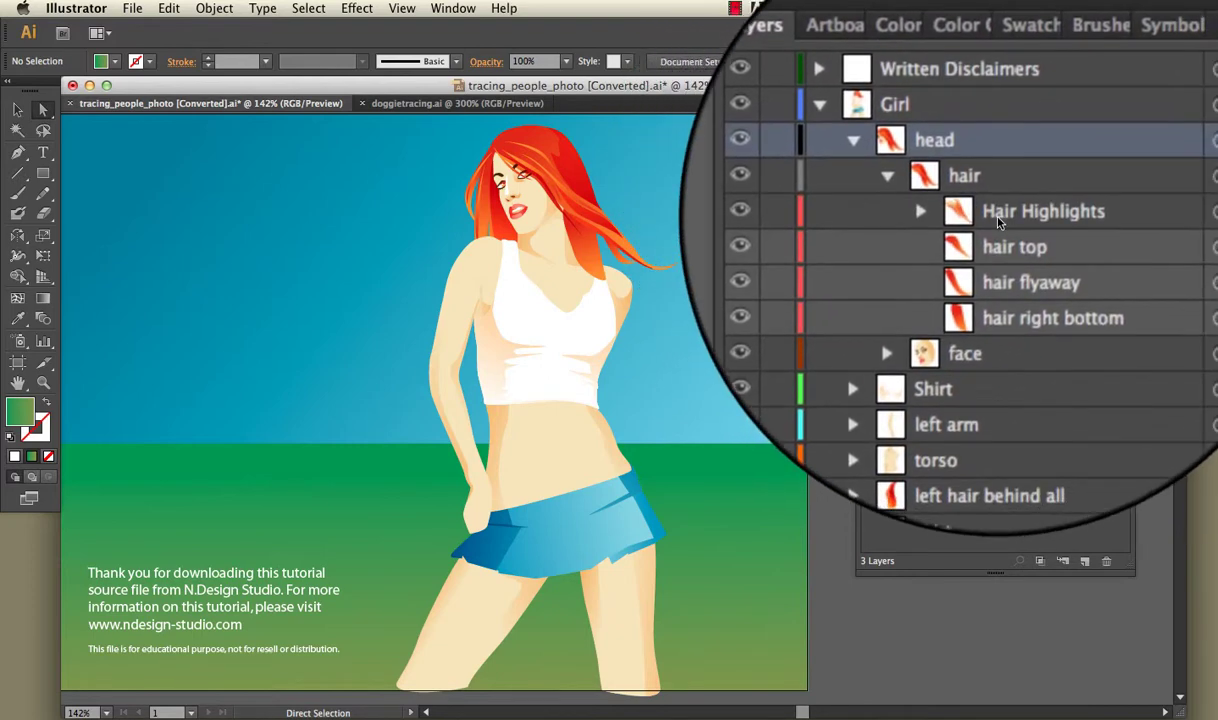
Step: Collapse the hair sublayer and the Girl layer's expanded contents to return to the three main layers
{"action": "left_click", "coordinate": [998, 222]}
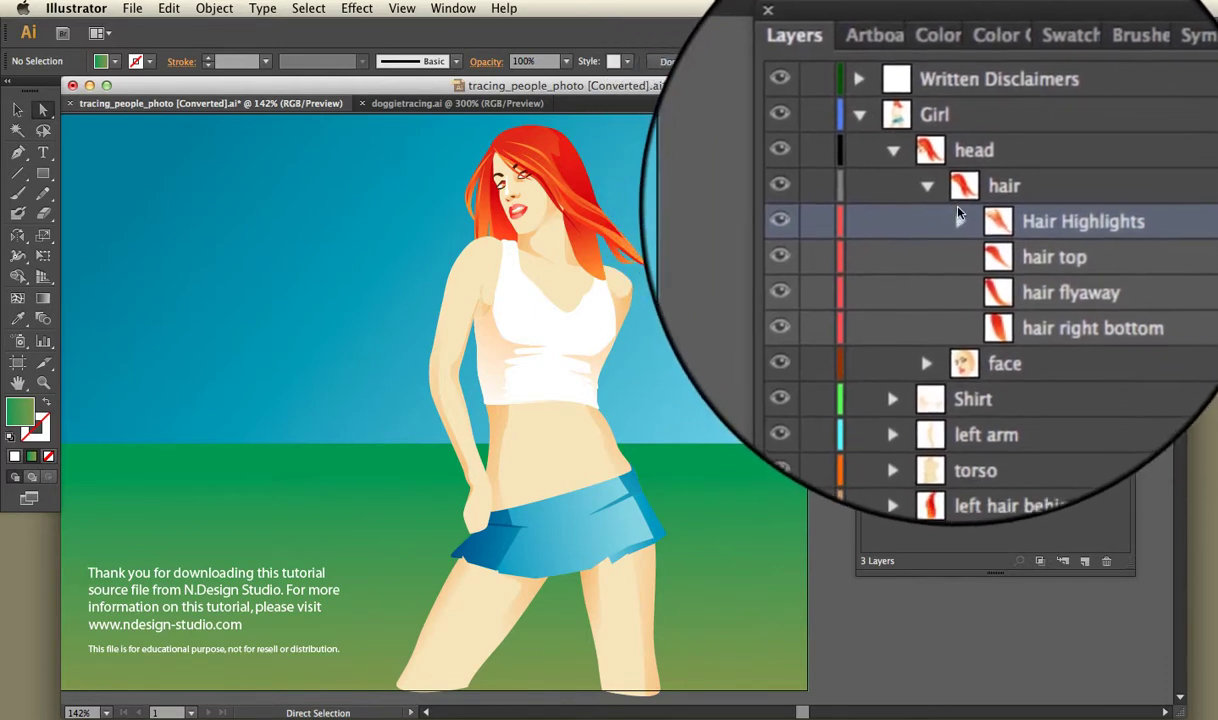
{"action": "left_click", "coordinate": [944, 195]}
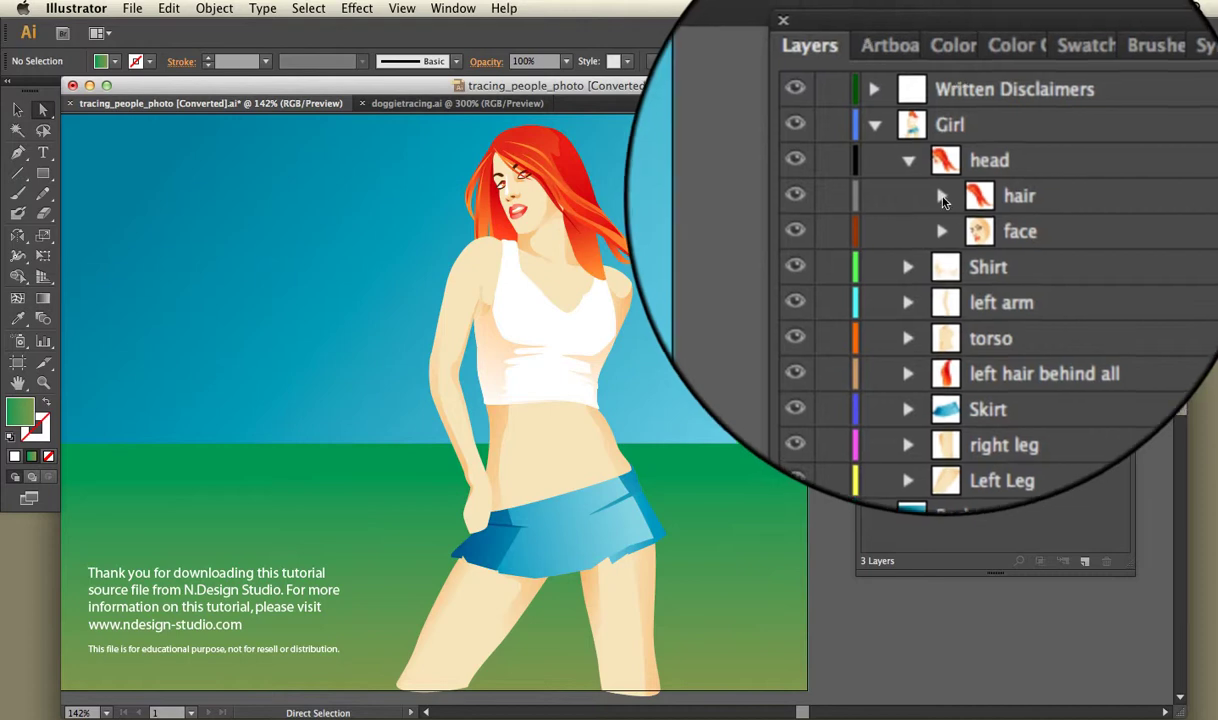
{"action": "left_click", "coordinate": [925, 185]}
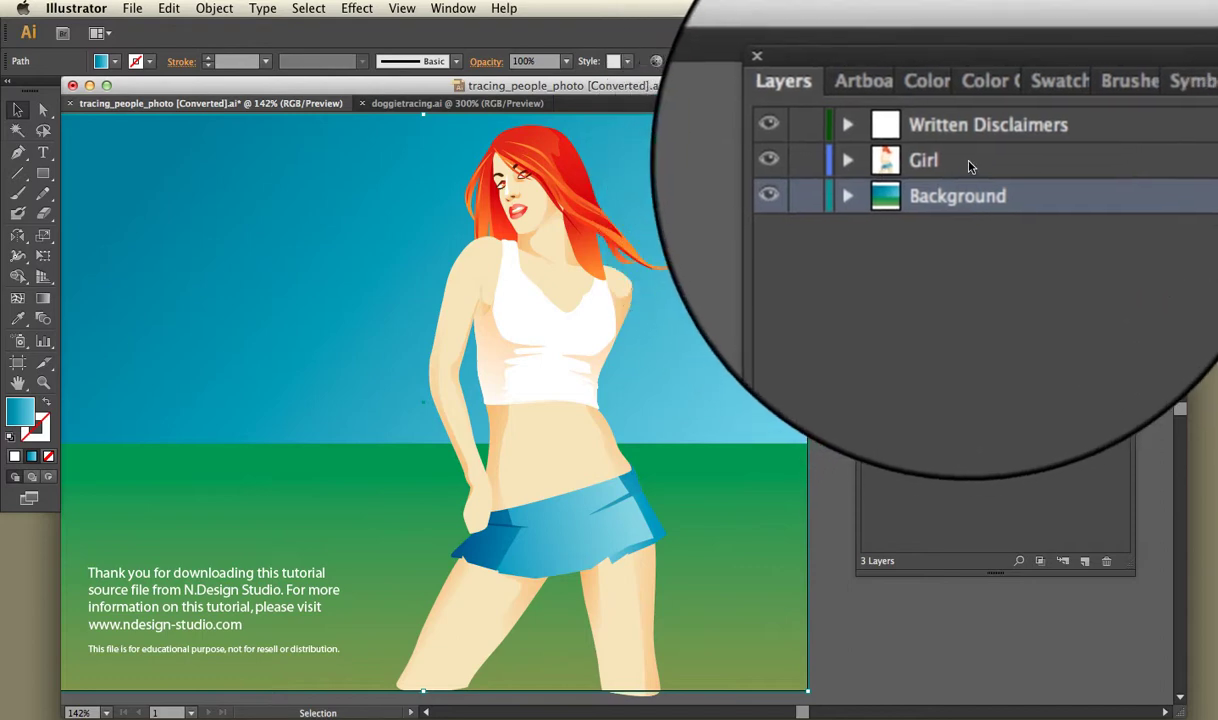
Step: Hide the Girl layer and show it again
{"action": "left_click", "coordinate": [985, 160]}
{"action": "left_click", "coordinate": [868, 162]}
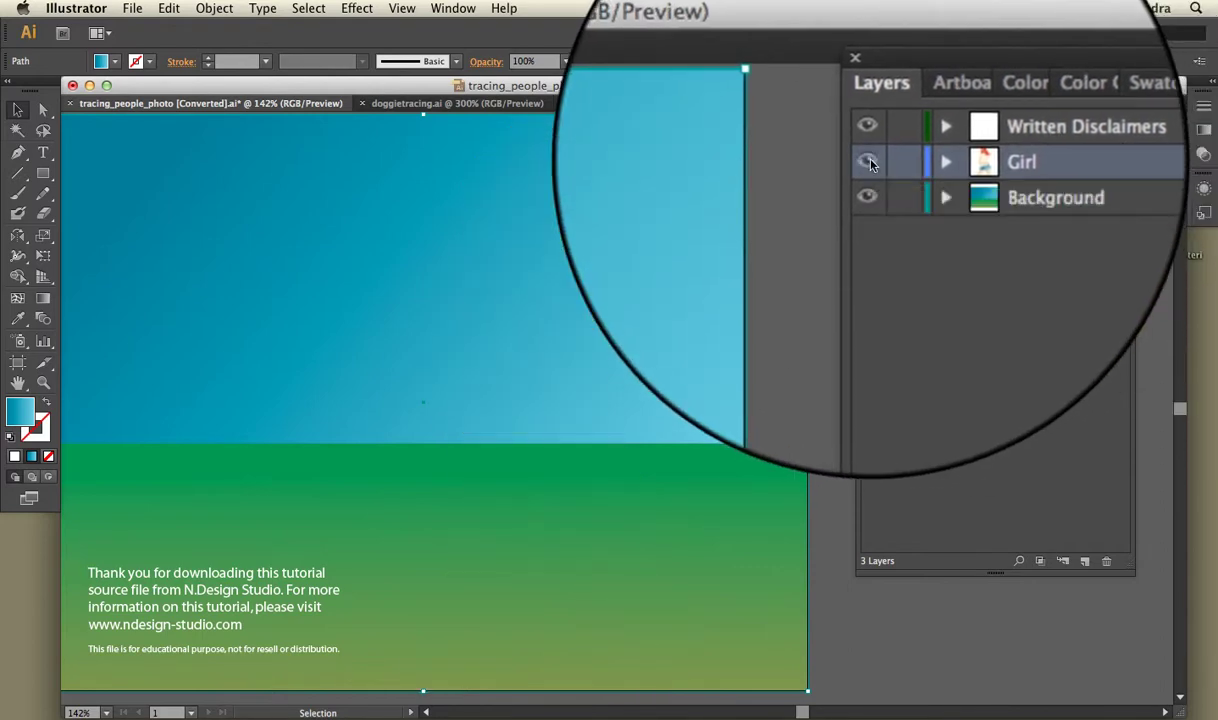
{"action": "left_click", "coordinate": [868, 162]}
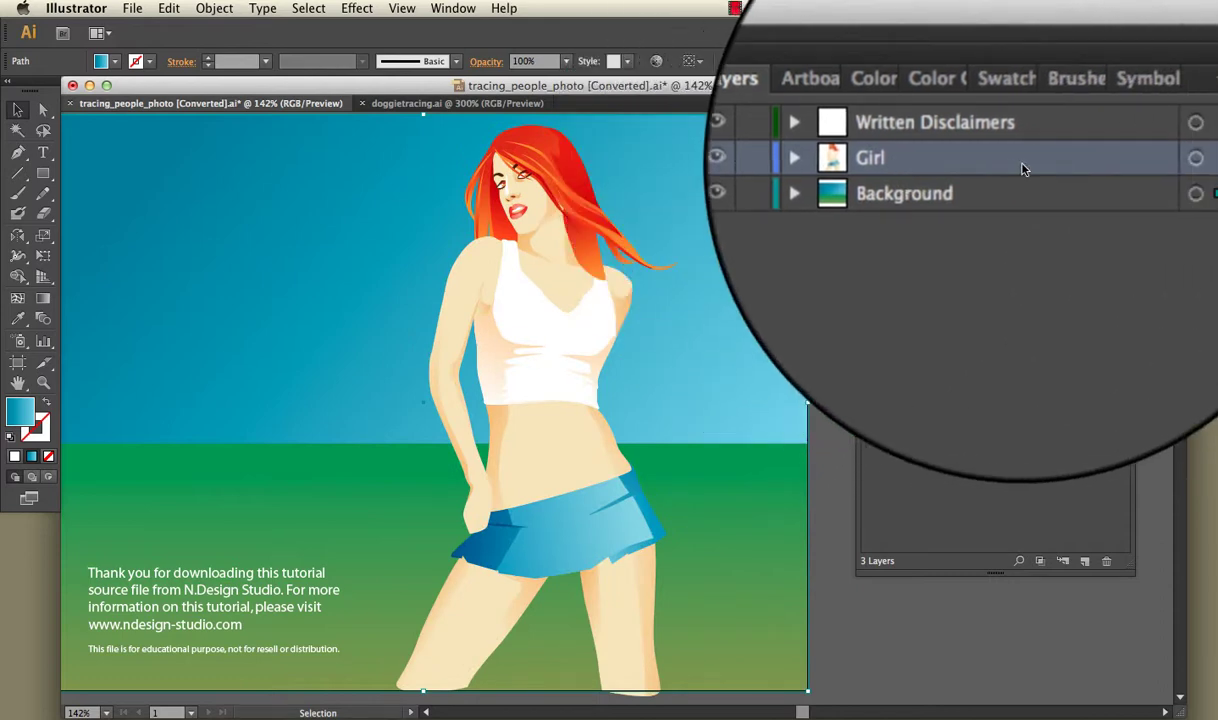
Step: Duplicate the Girl layer and move all of the copy's artwork to the right of the original girl
{"action": "left_click_drag", "start_coordinate": [1022, 168], "coordinate": [1085, 562]}
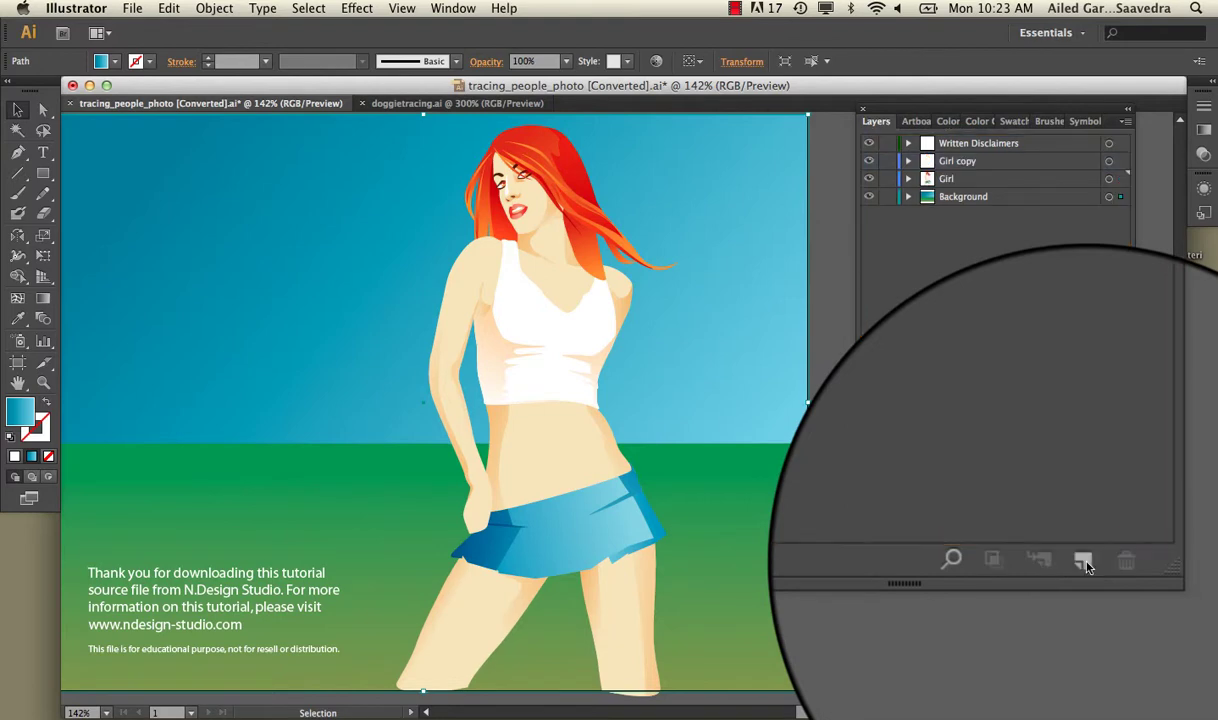
{"action": "left_click", "coordinate": [869, 163]}
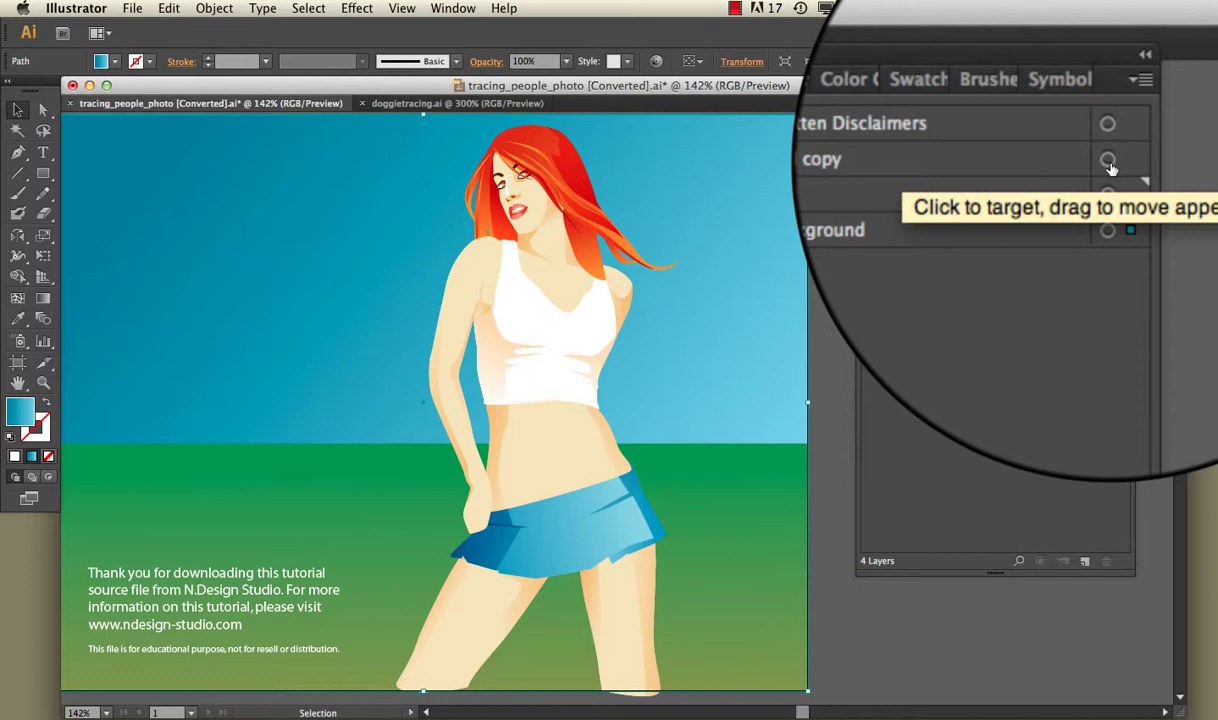
{"action": "left_click", "coordinate": [1108, 161]}
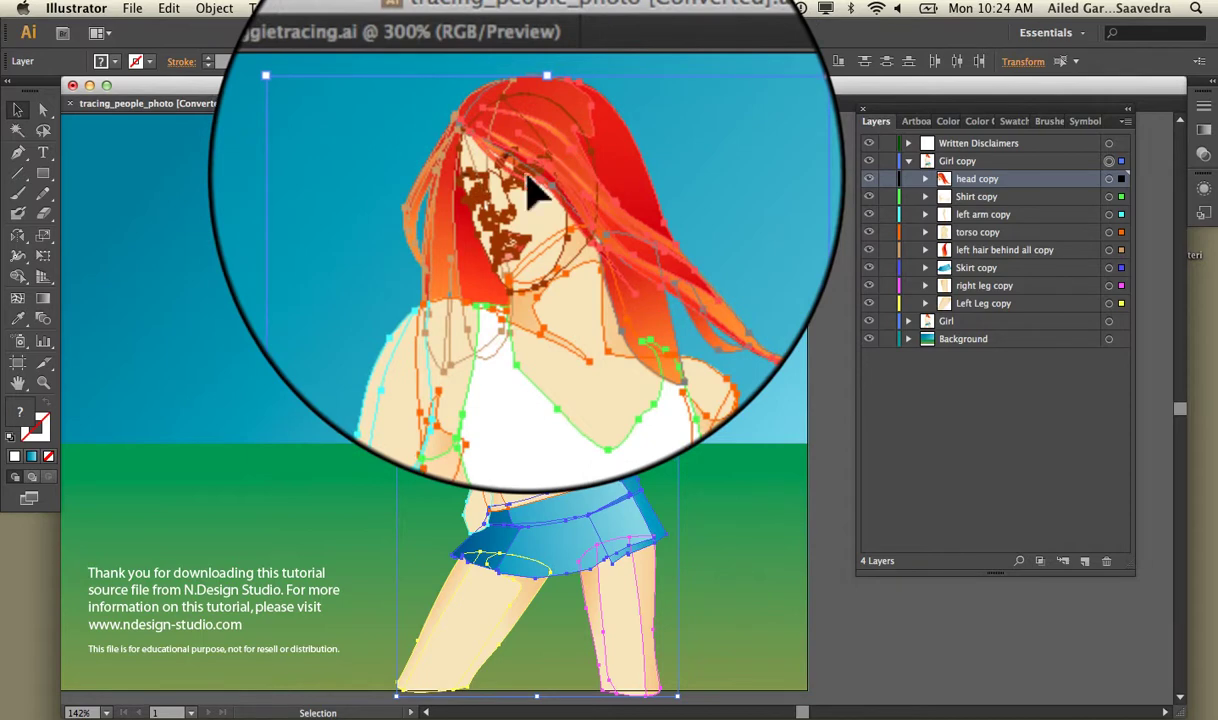
{"action": "left_click_drag", "start_coordinate": [533, 190], "coordinate": [718, 190]}
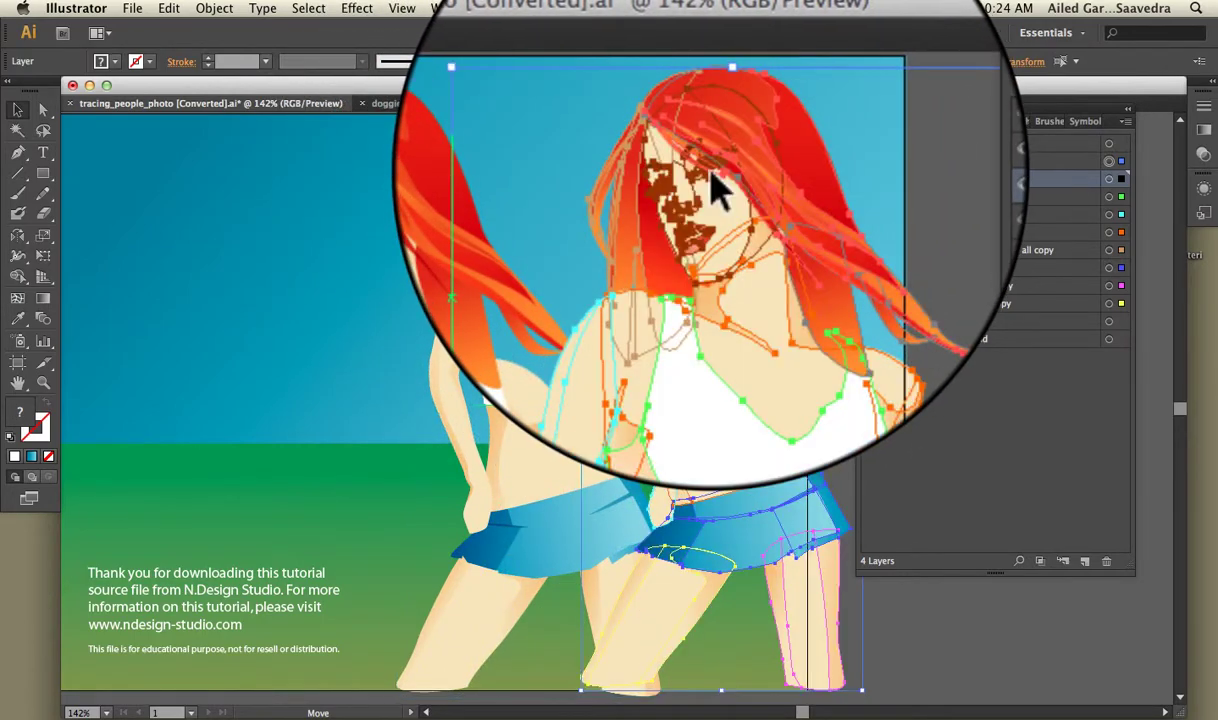
{"action": "left_click", "coordinate": [905, 596]}
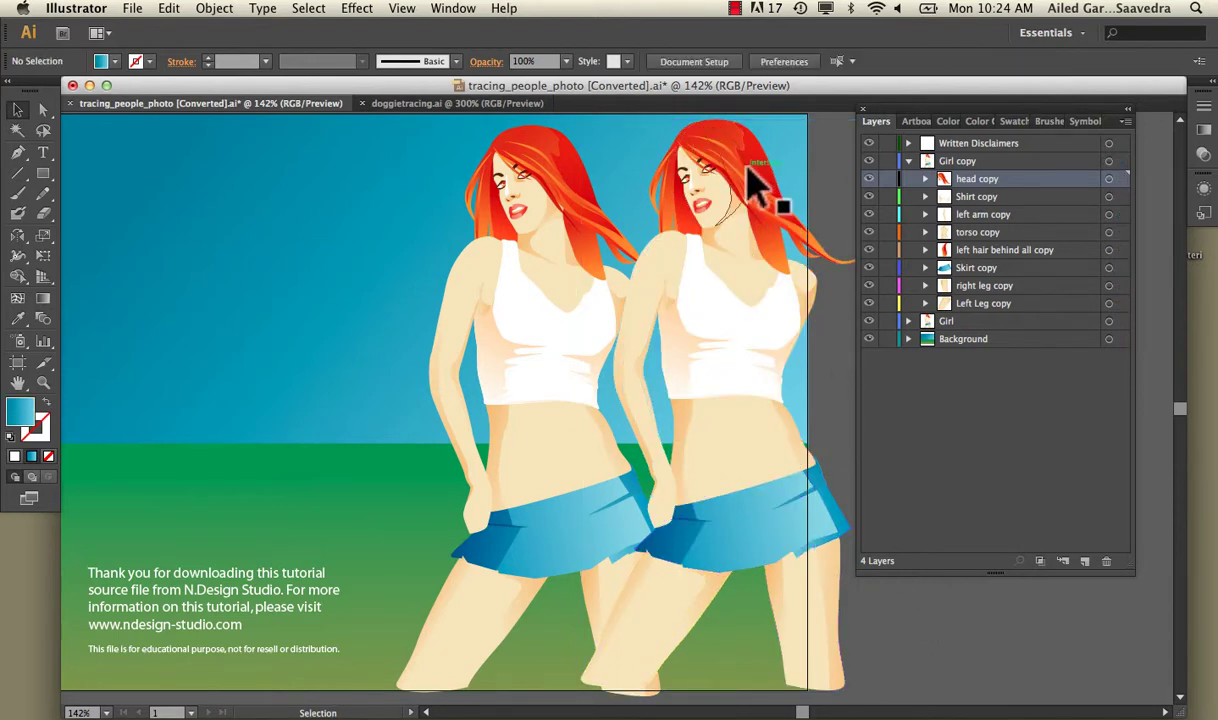
Step: Select individual paths in the copied girl's hair, shirt and skirt to check which sublayers contain them
{"action": "mouse_move", "coordinate": [752, 178]}
{"action": "left_mouse_down"}
{"action": "mouse_move", "coordinate": [748, 169]}
{"action": "mouse_move", "coordinate": [770, 185]}
{"action": "mouse_move", "coordinate": [745, 155]}
{"action": "left_mouse_up"}
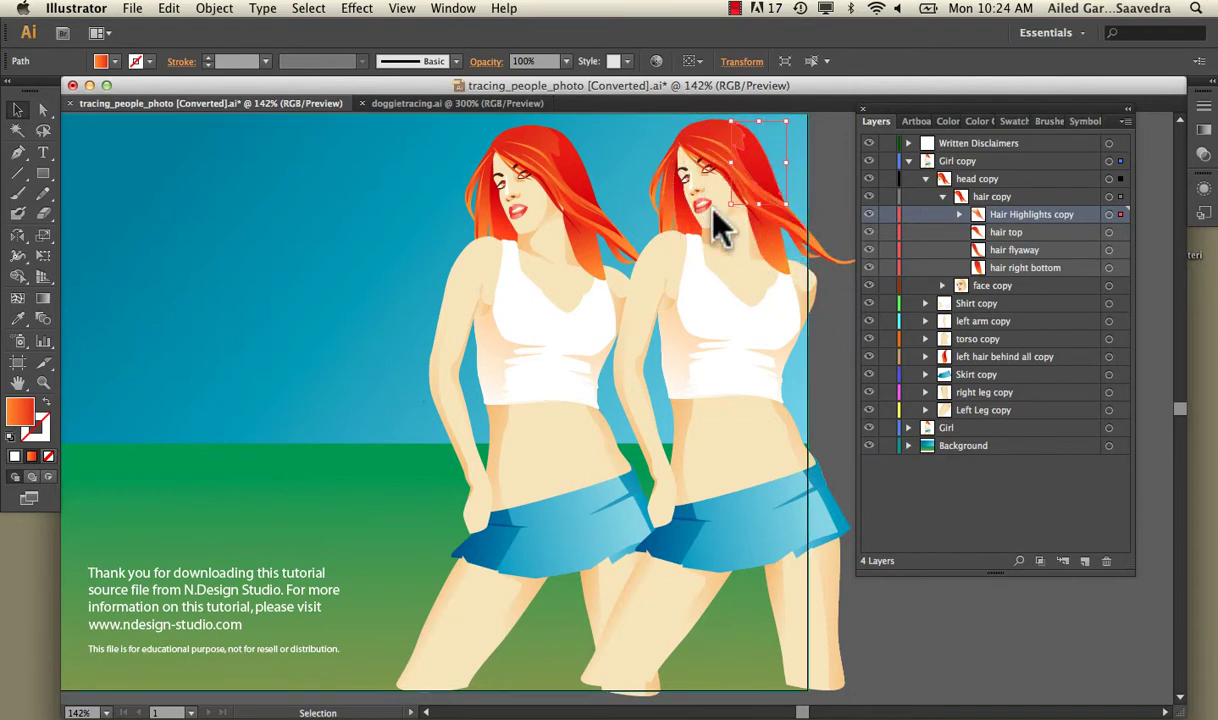
{"action": "left_click", "coordinate": [748, 340]}
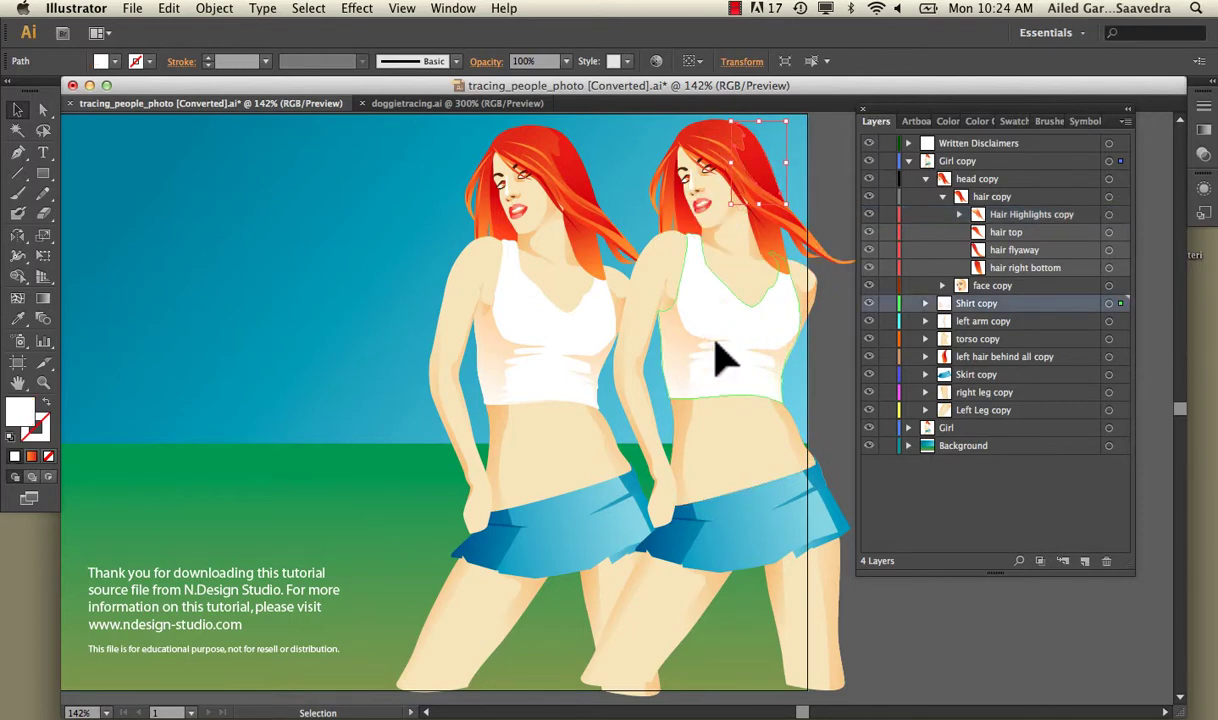
{"action": "left_click", "coordinate": [775, 517]}
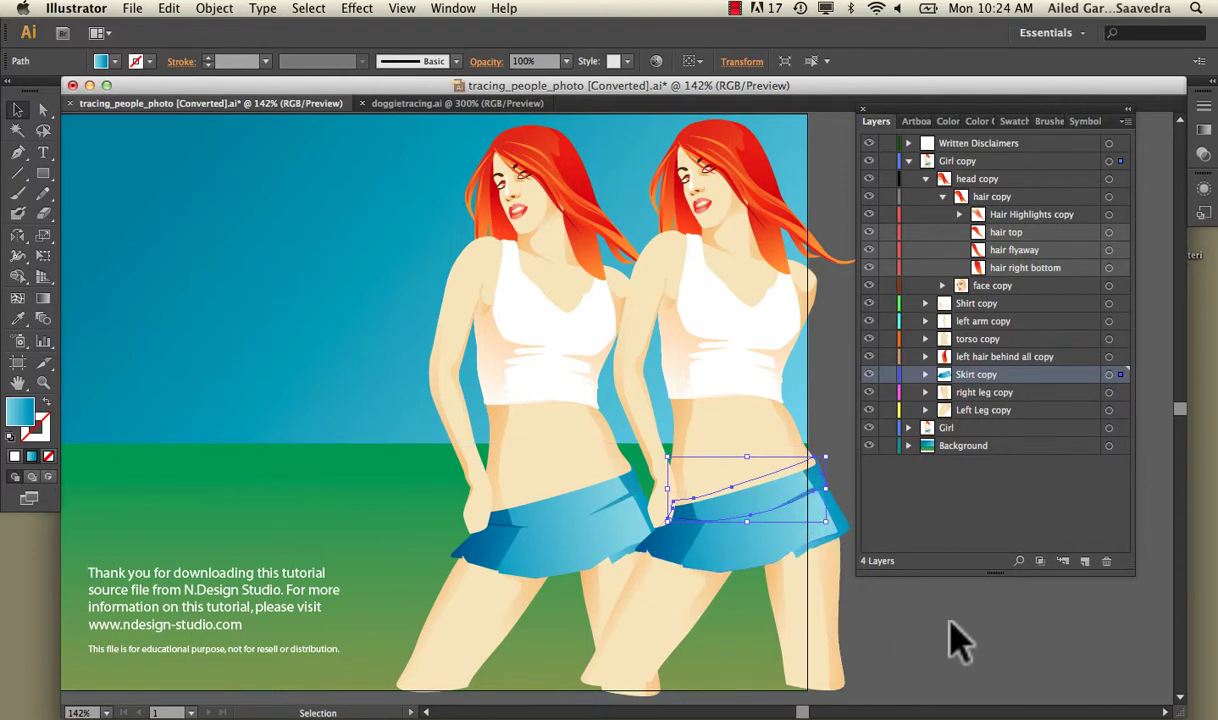
Step: Collapse and hide the Girl copy layer, and expand the original Girl layer
{"action": "left_click", "coordinate": [908, 161]}
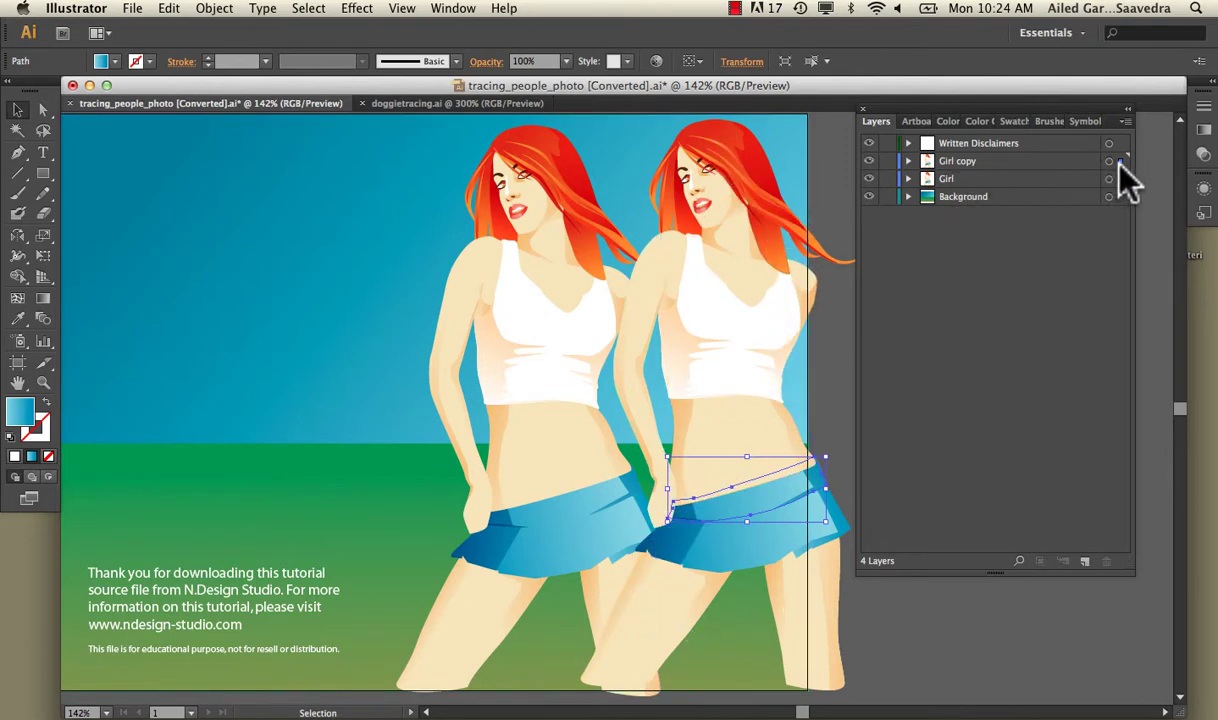
{"action": "left_click", "coordinate": [869, 161]}
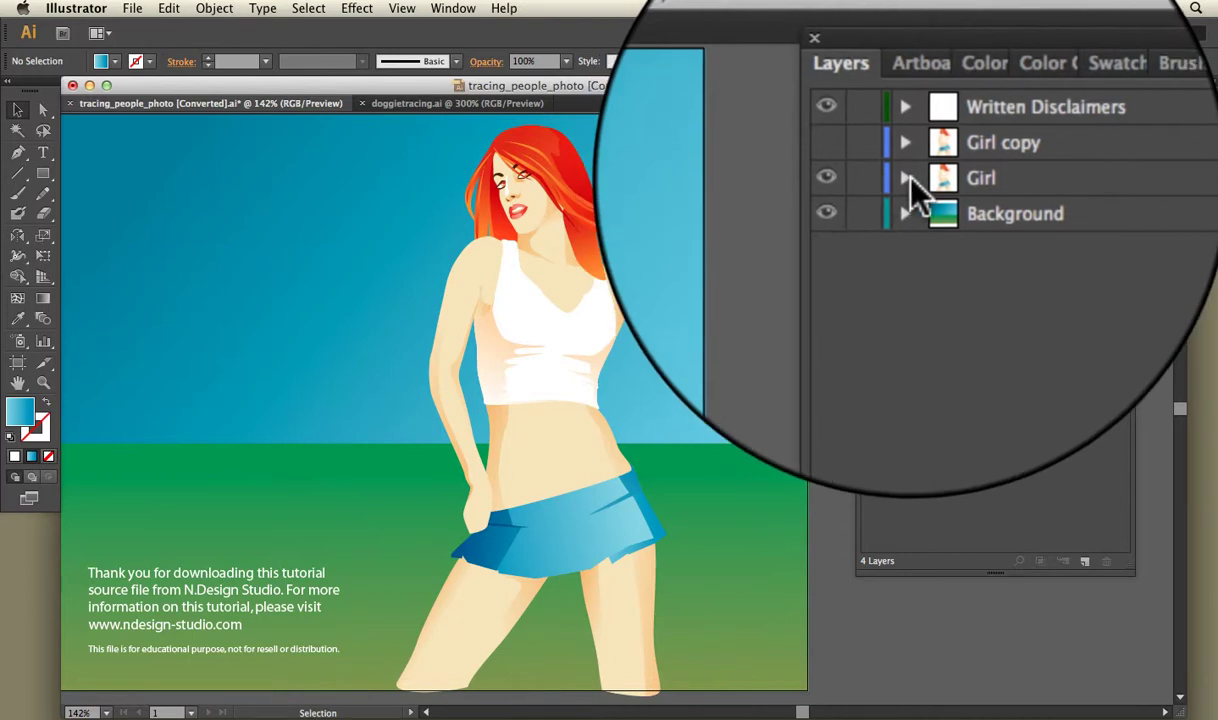
{"action": "left_click", "coordinate": [907, 178]}
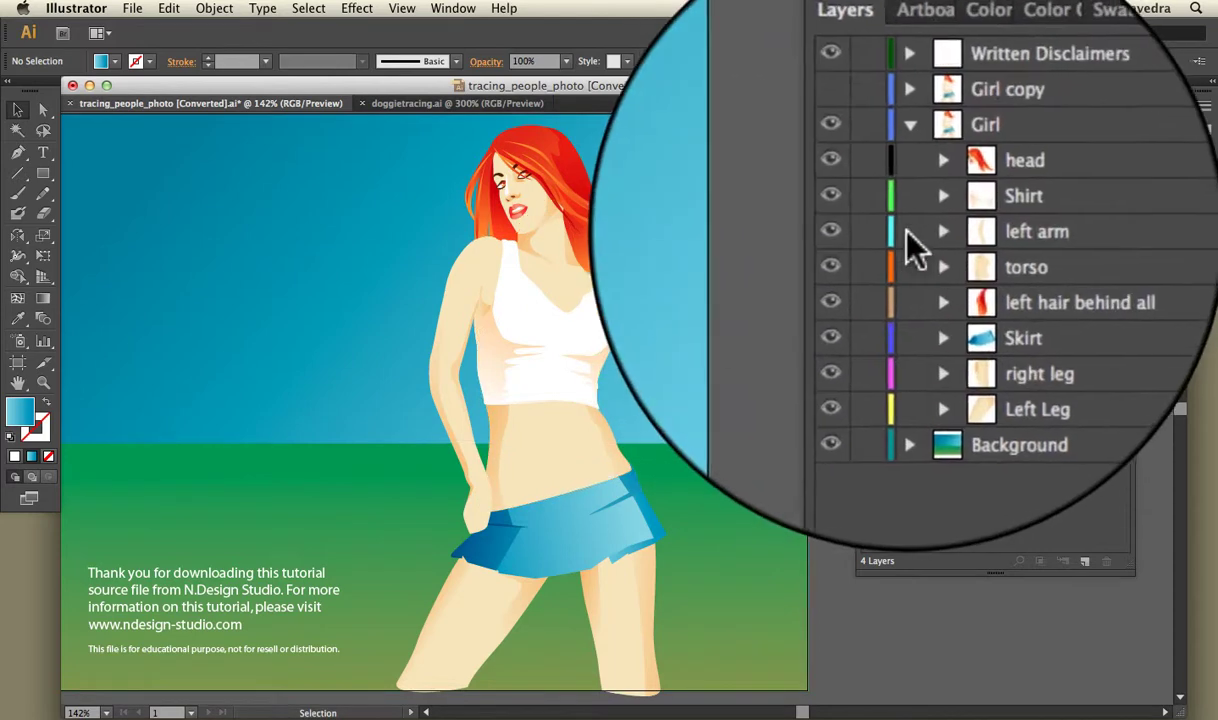
Step: Duplicate the left arm sublayer and move the copied arm to the girl's opposite shoulder
{"action": "left_click", "coordinate": [868, 233]}
{"action": "left_click", "coordinate": [868, 233]}
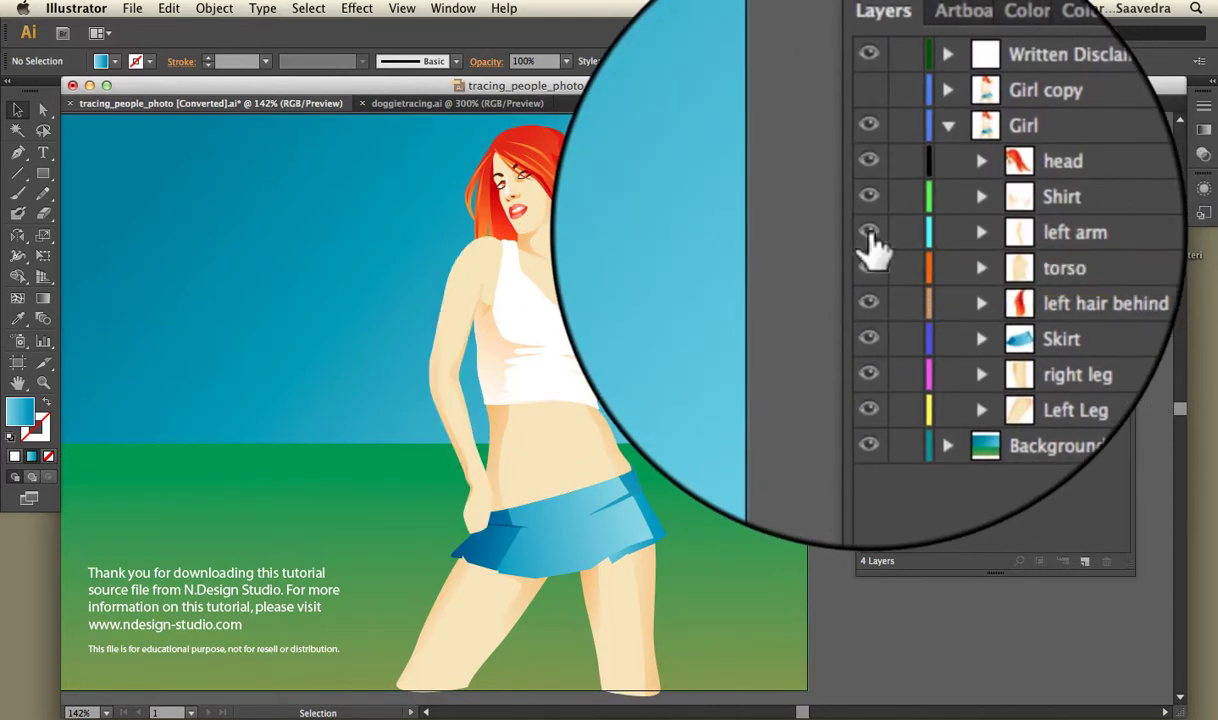
{"action": "left_click", "coordinate": [1005, 238]}
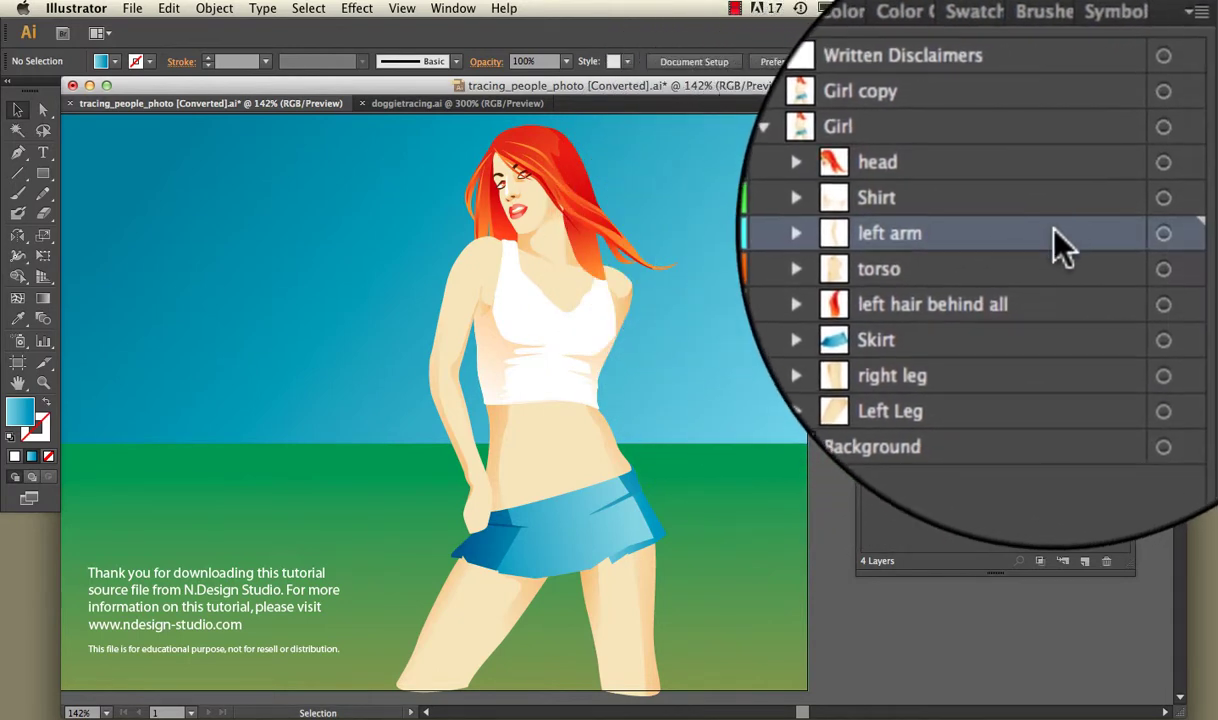
{"action": "left_click_drag", "start_coordinate": [1060, 240], "coordinate": [1085, 563]}
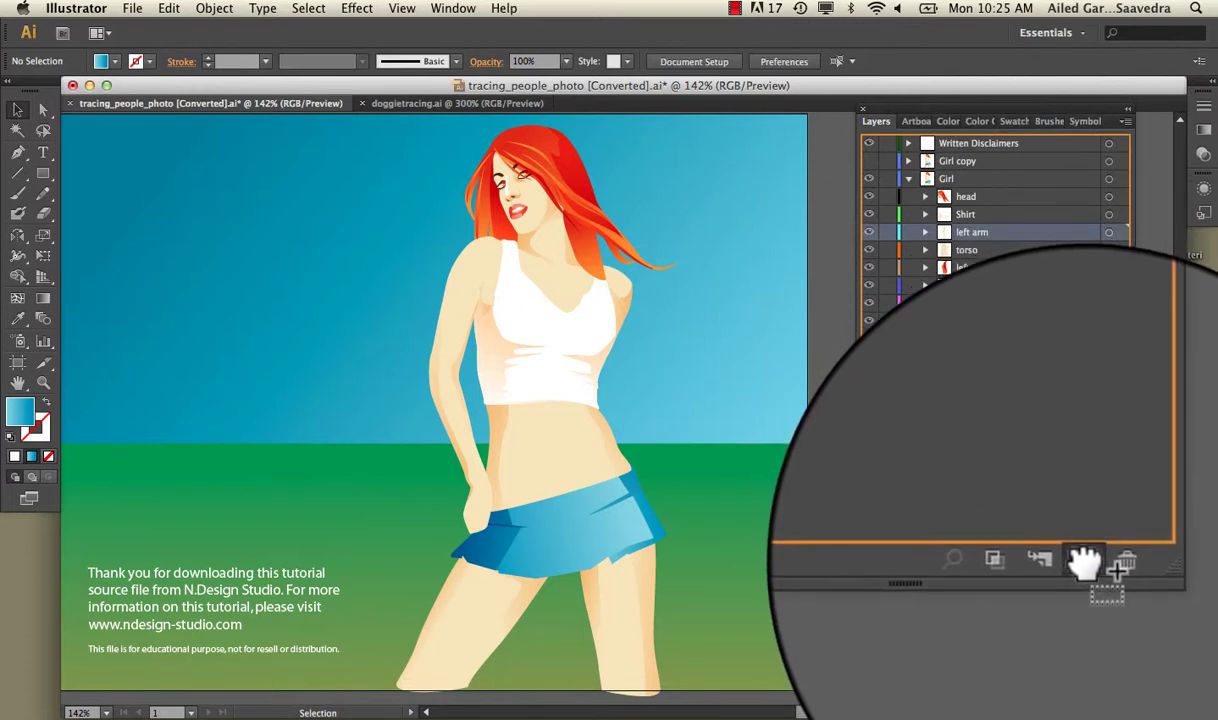
{"action": "left_click_drag", "start_coordinate": [1085, 563], "coordinate": [1088, 568]}
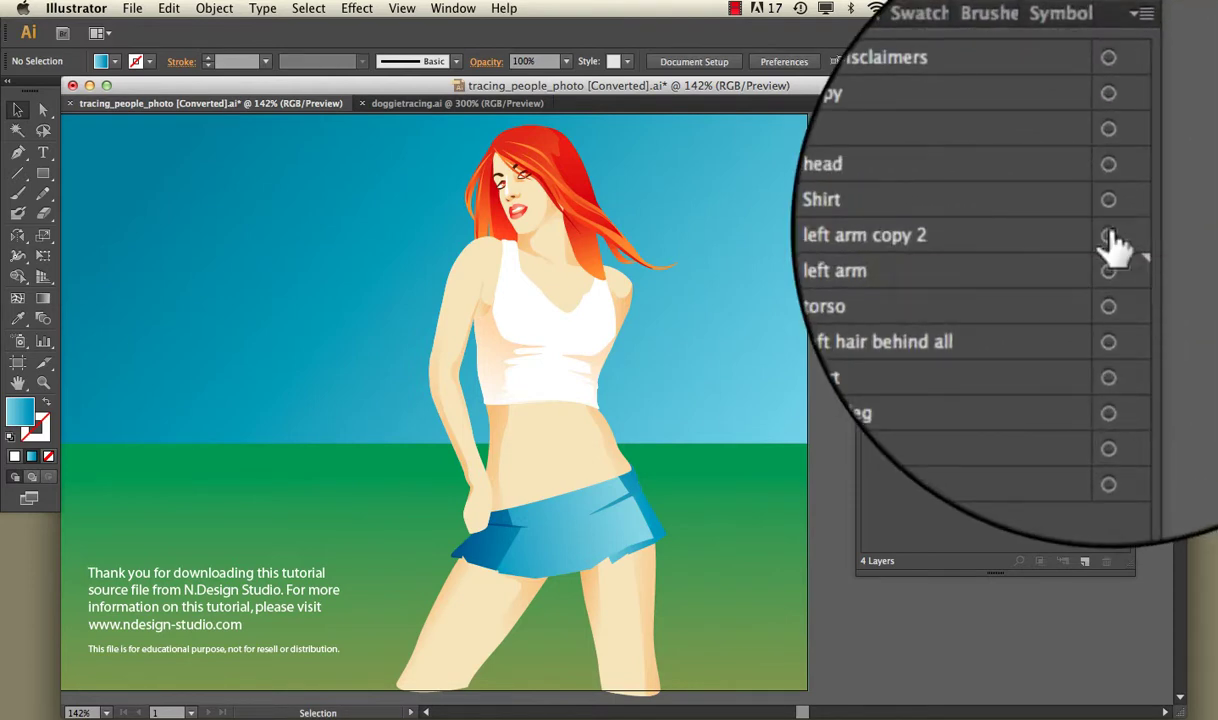
{"action": "left_click", "coordinate": [1110, 234]}
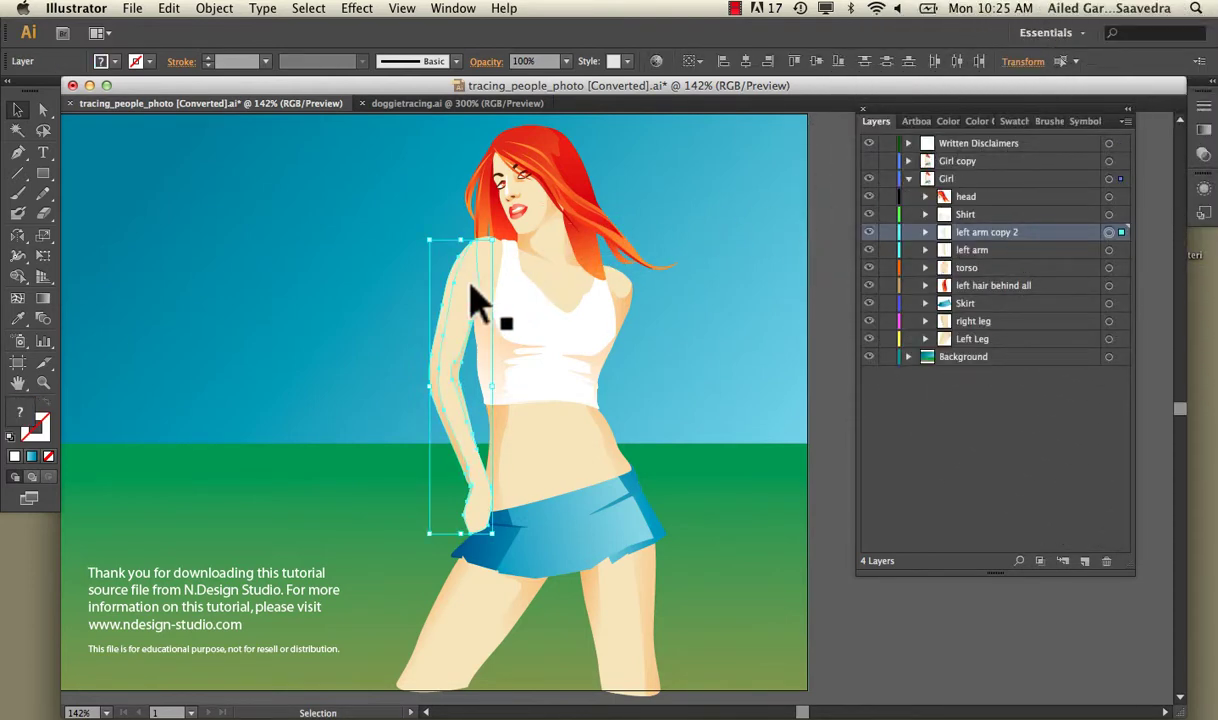
{"action": "left_click_drag", "start_coordinate": [458, 298], "coordinate": [641, 333]}
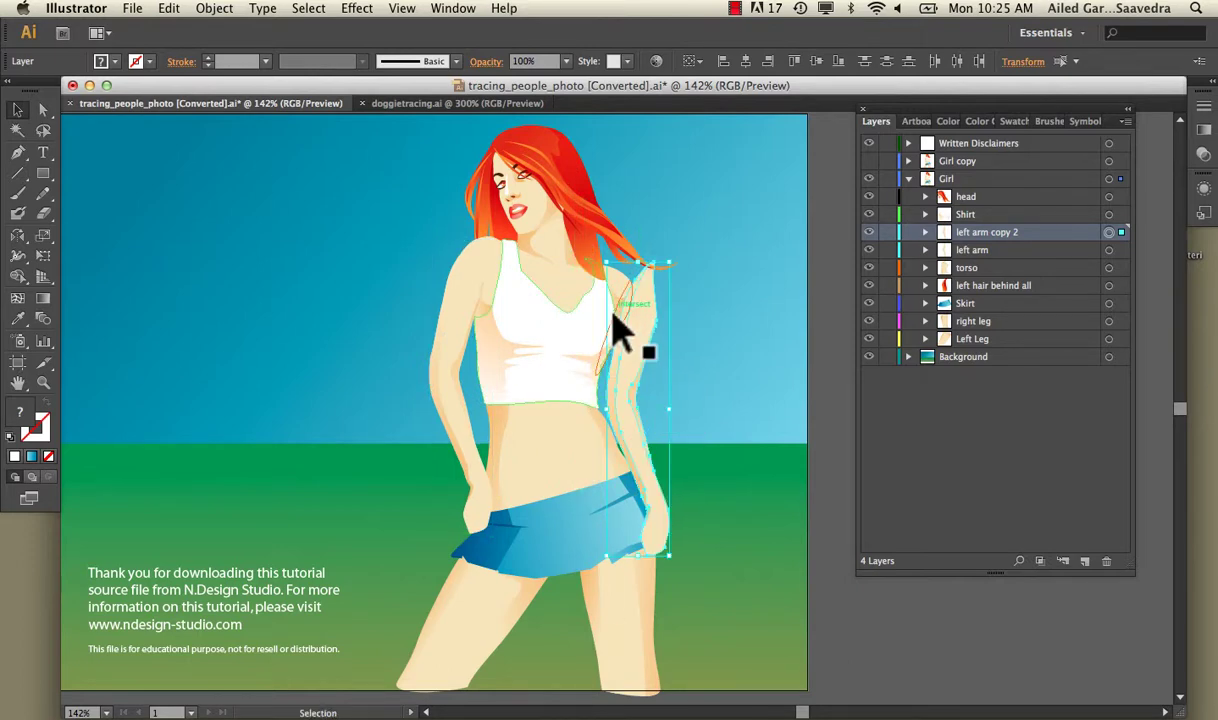
Step: Reflect the copied arm across the vertical axis with the Reflect tool
{"action": "left_click", "coordinate": [17, 235]}
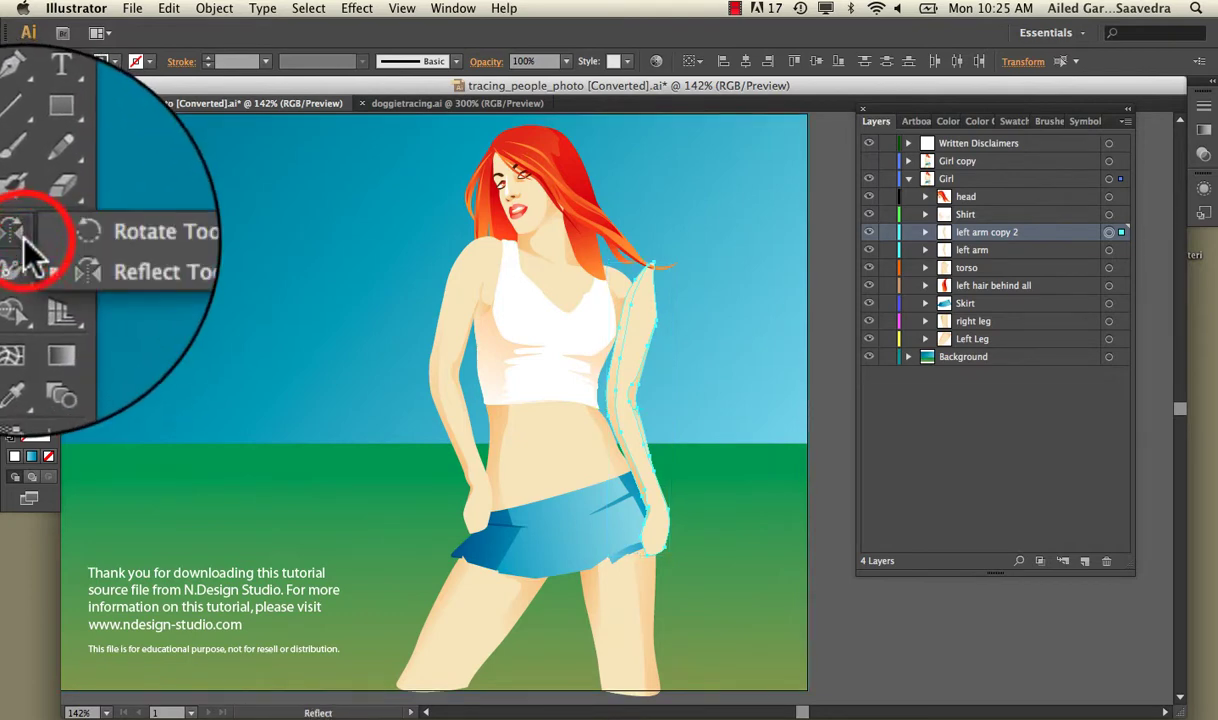
{"action": "left_click", "coordinate": [28, 250]}
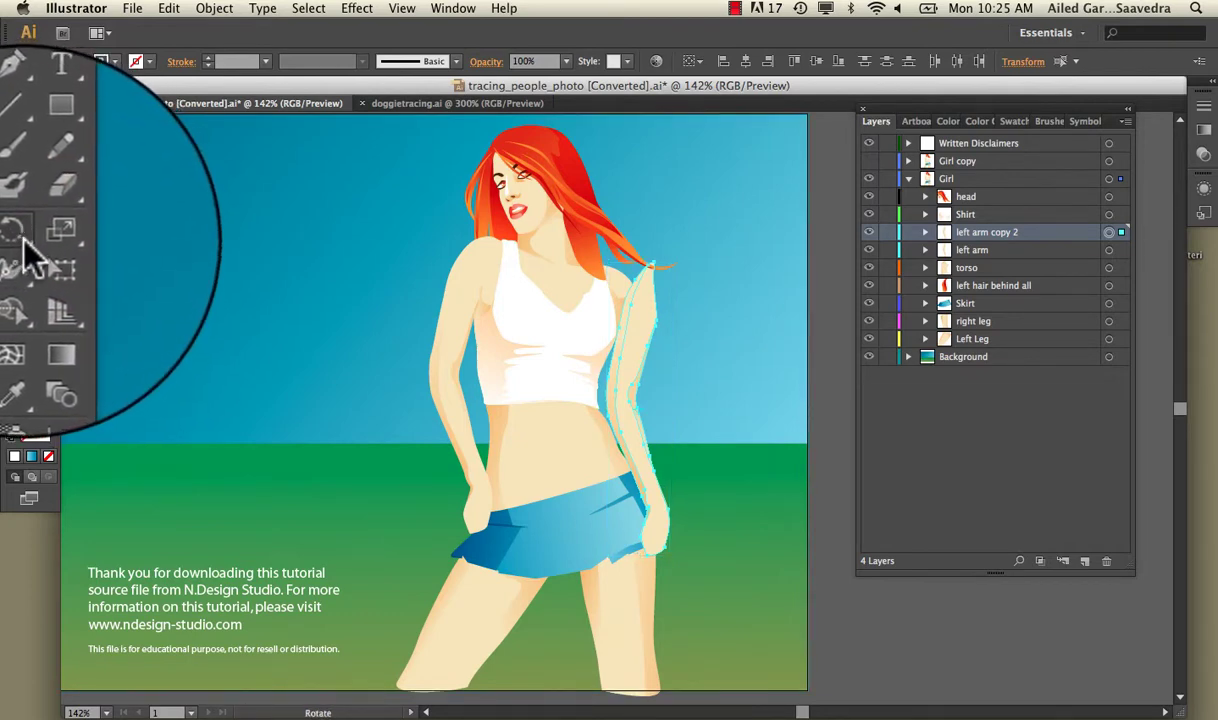
{"action": "left_click", "coordinate": [27, 242]}
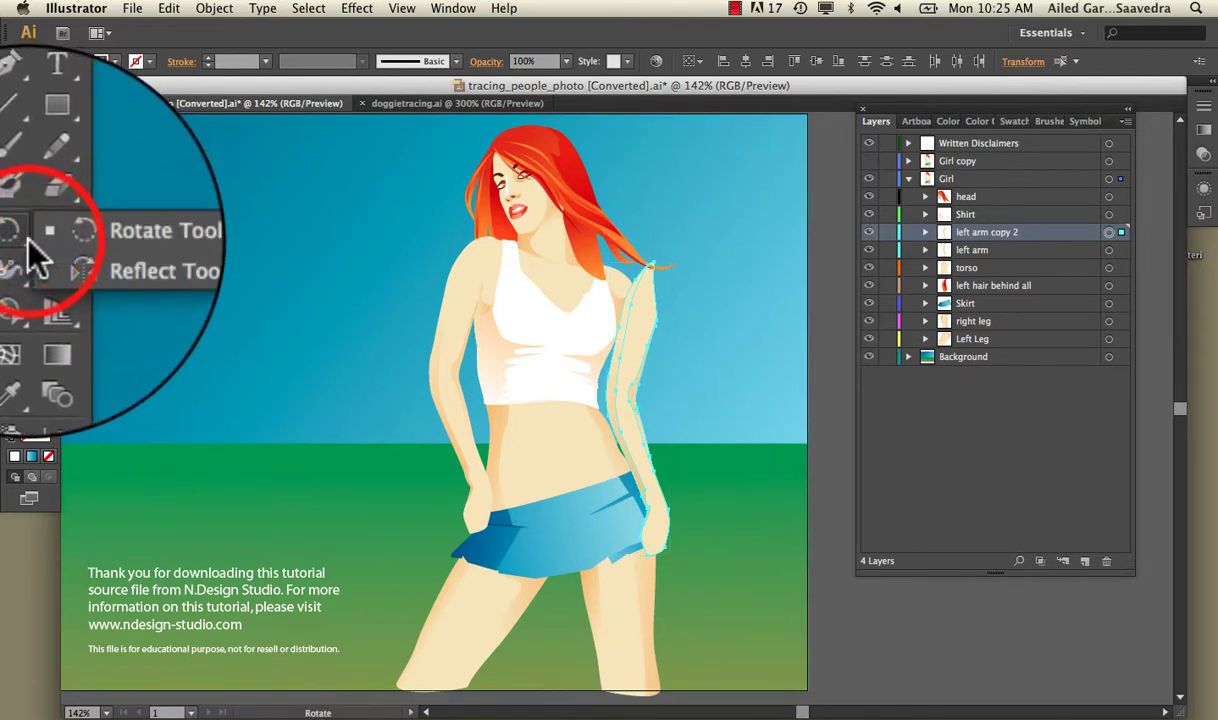
{"action": "left_click", "coordinate": [63, 252]}
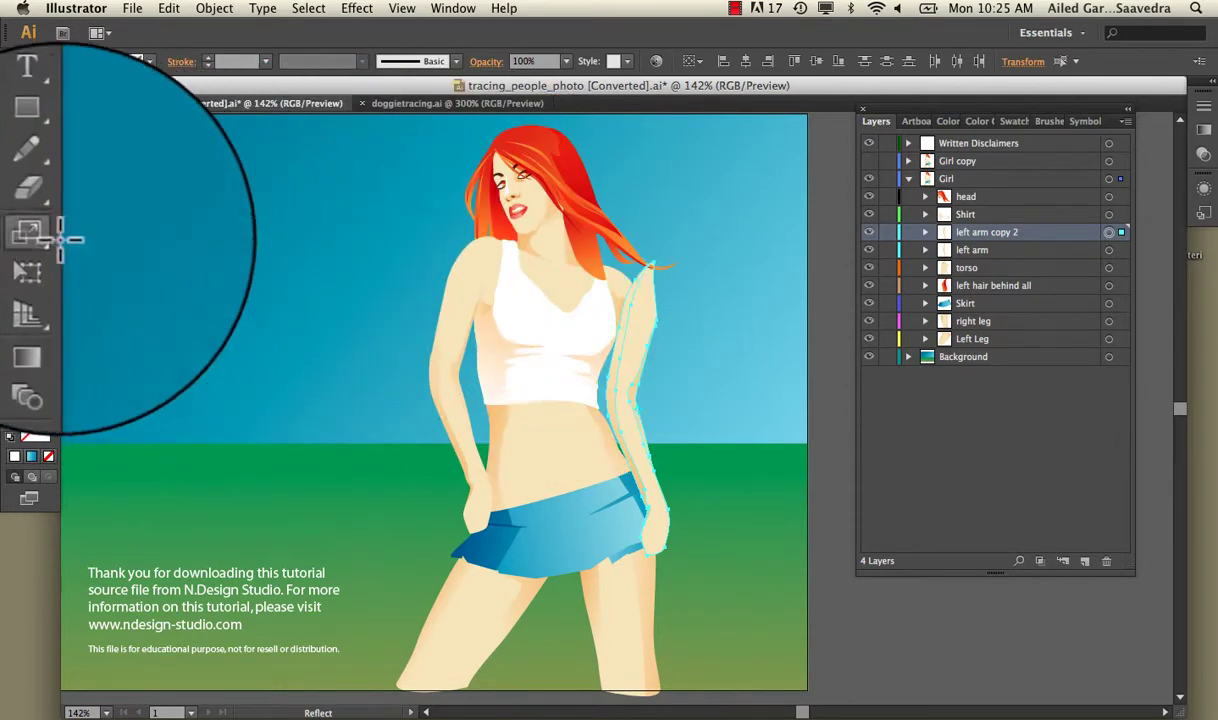
{"action": "double_click", "coordinate": [18, 236]}
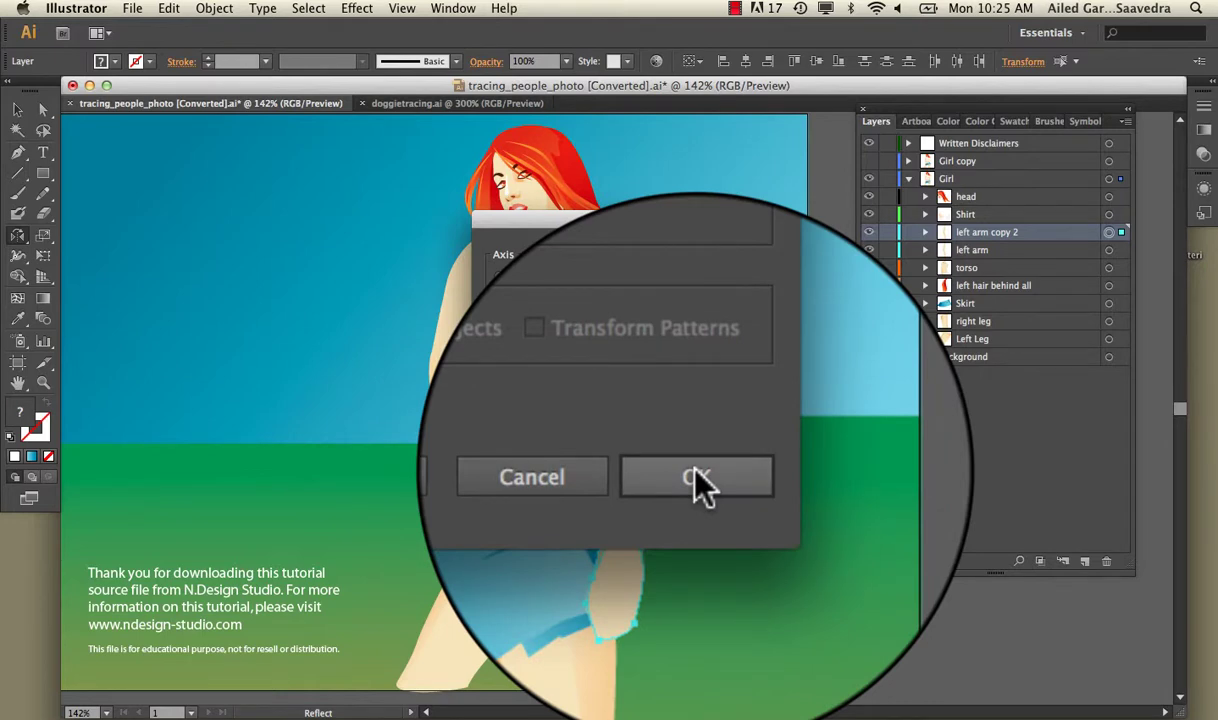
{"action": "left_click", "coordinate": [702, 486]}
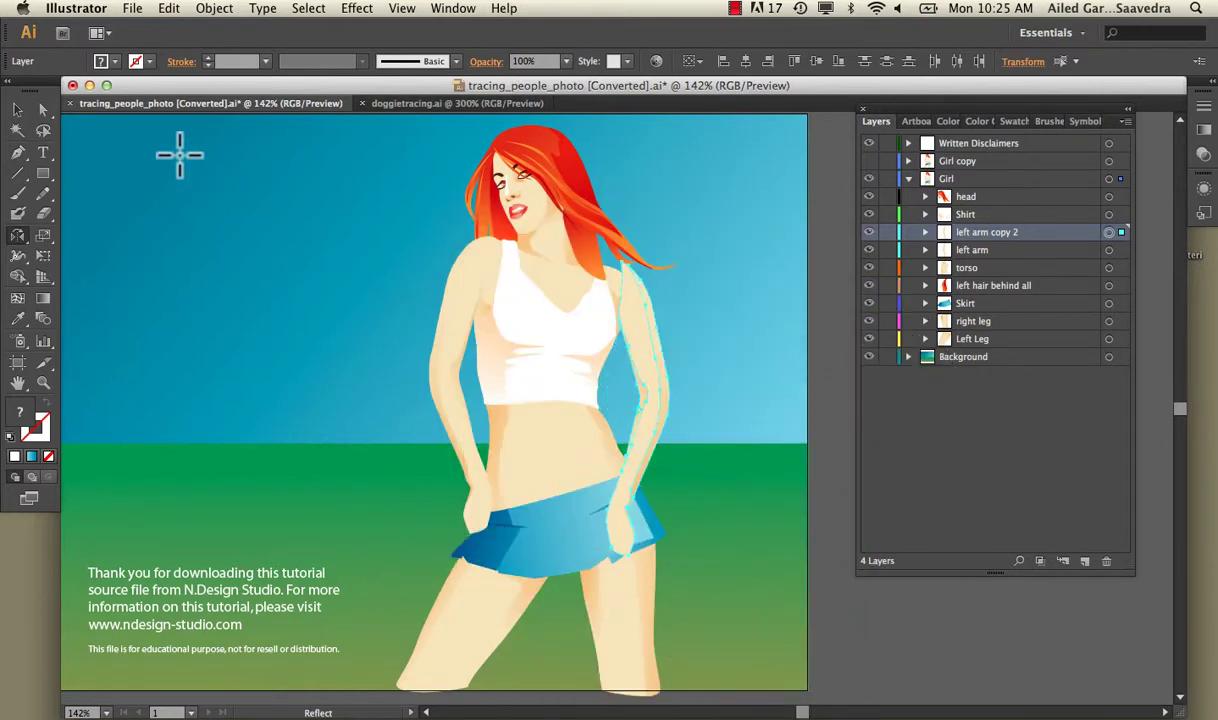
Step: Rotate the reflected arm slightly clockwise and fit it to the bare shoulder with the hand over the skirt
{"action": "left_click", "coordinate": [18, 110]}
{"action": "left_click_drag", "start_coordinate": [641, 298], "coordinate": [637, 303]}
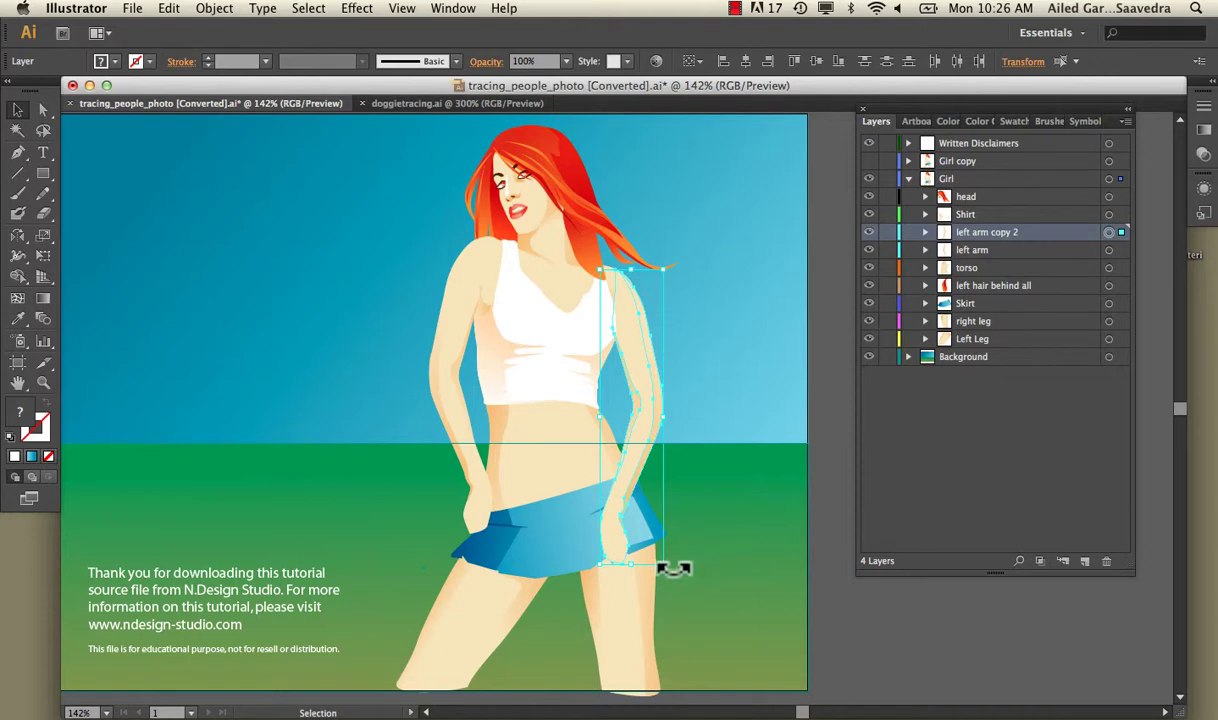
{"action": "left_click_drag", "start_coordinate": [663, 567], "coordinate": [630, 566]}
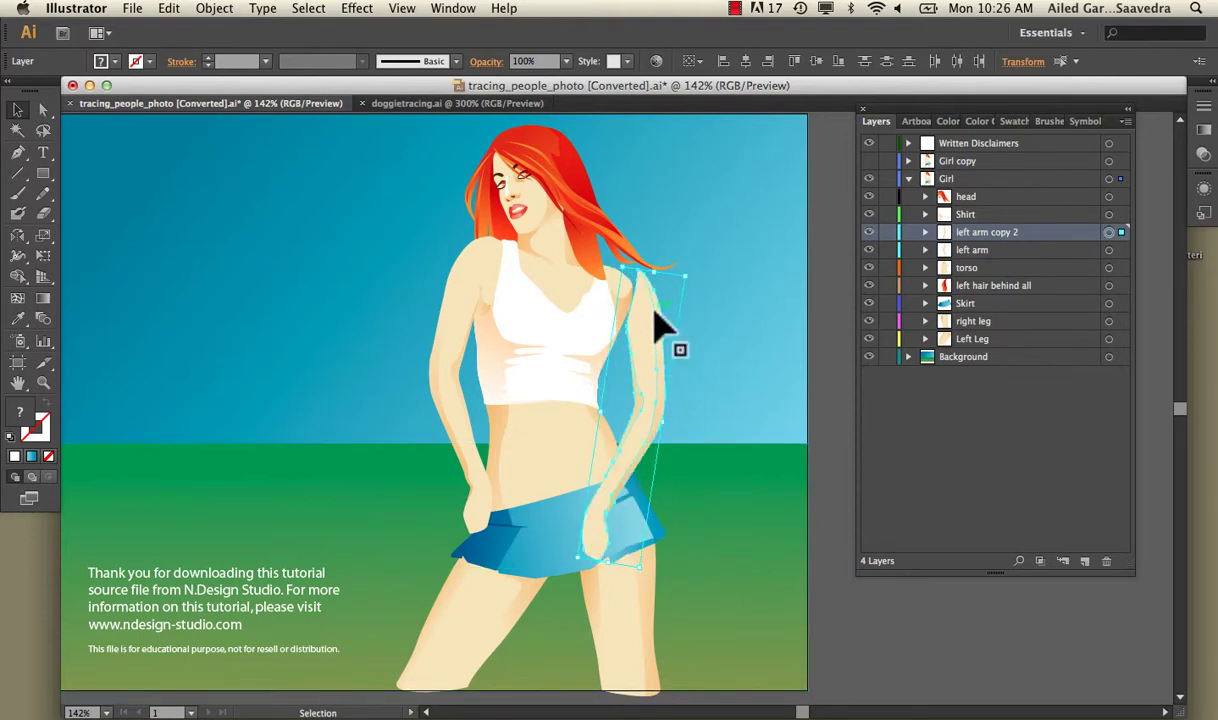
{"action": "left_click_drag", "start_coordinate": [657, 325], "coordinate": [647, 331]}
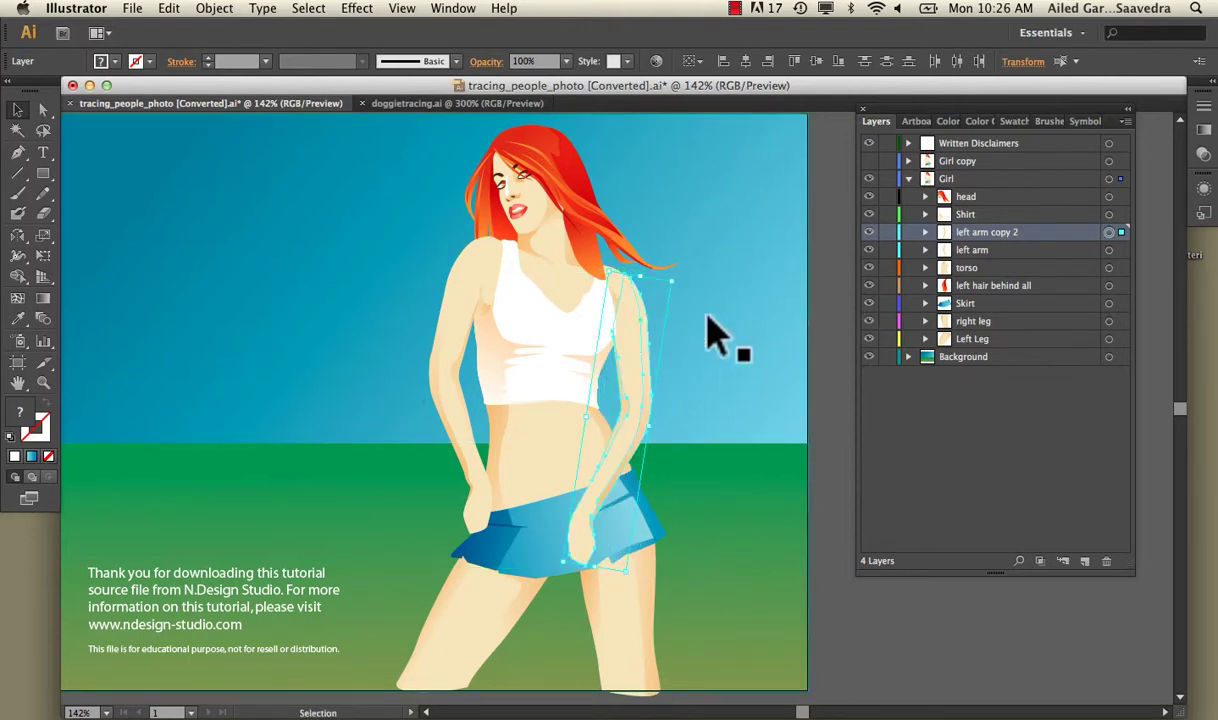
{"action": "left_click", "coordinate": [707, 318]}
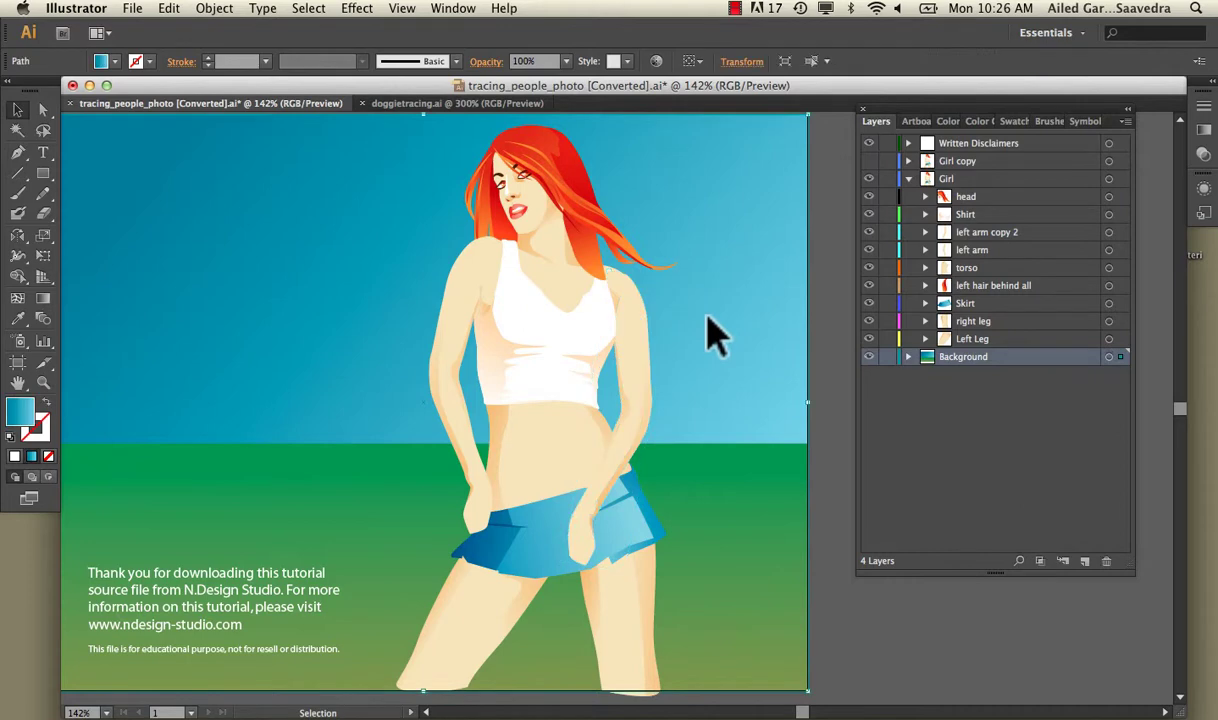
Step: Move the torso's small shading path from under the new arm out onto the sky beside the shoulder
{"action": "left_click", "coordinate": [622, 312]}
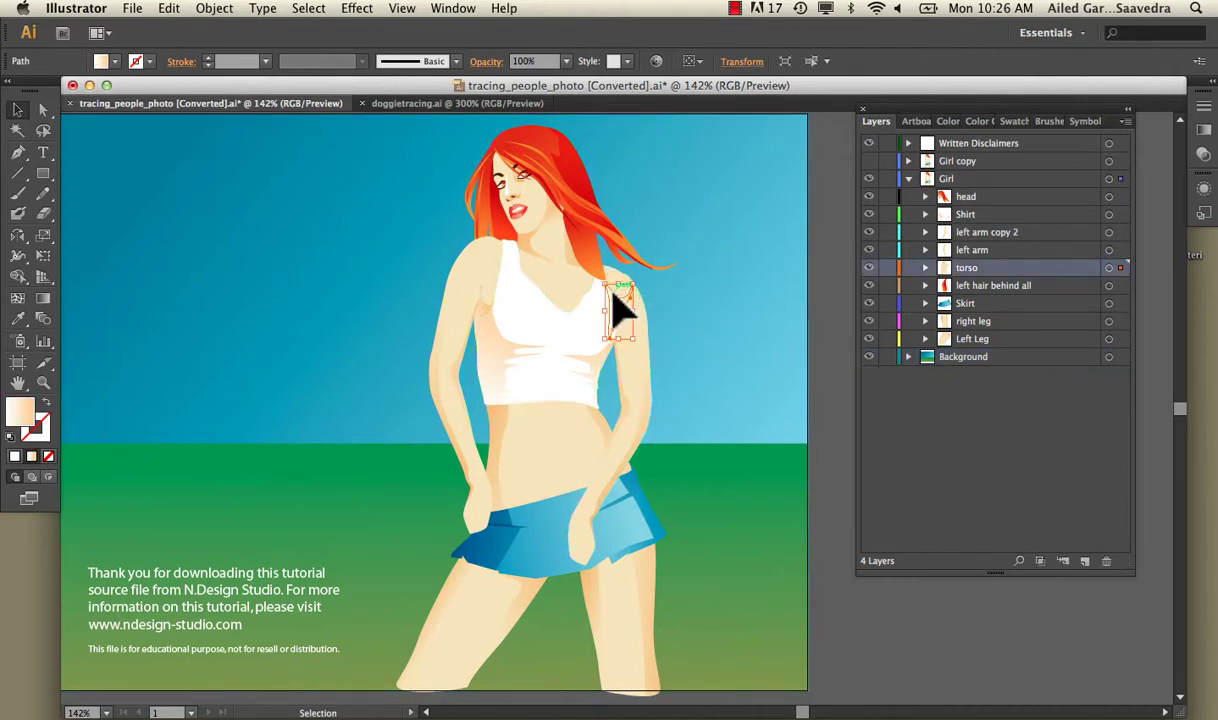
{"action": "left_click_drag", "start_coordinate": [612, 292], "coordinate": [667, 249]}
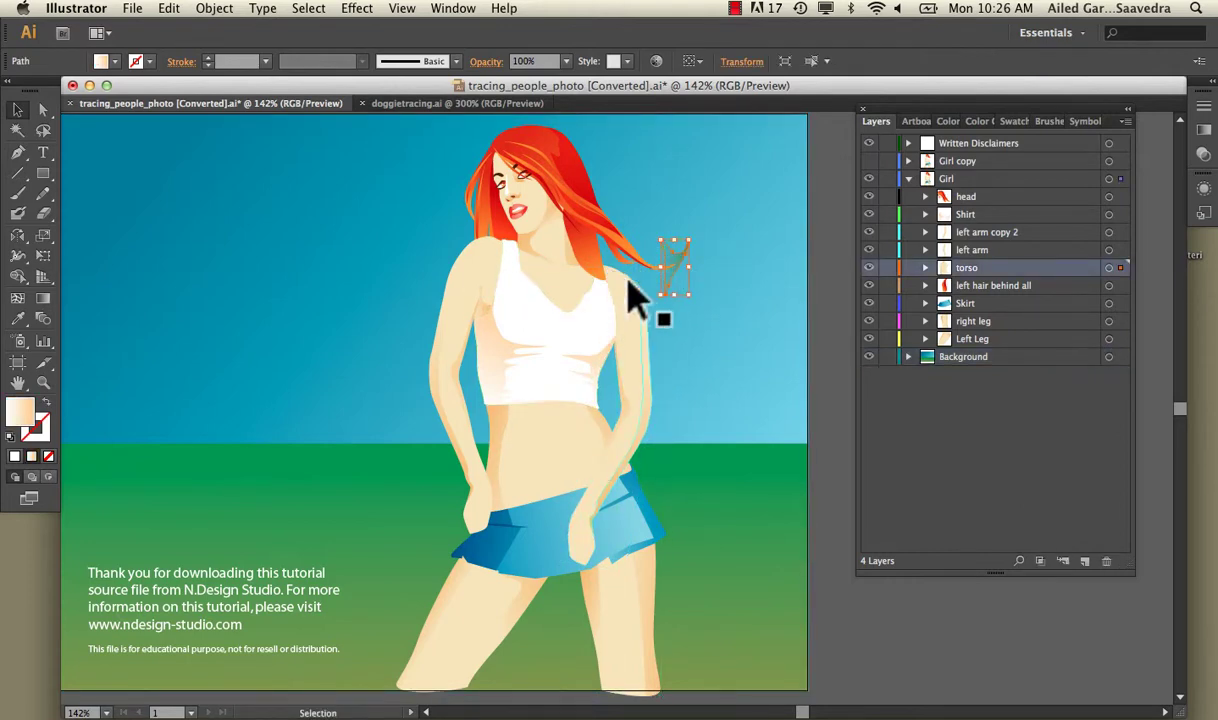